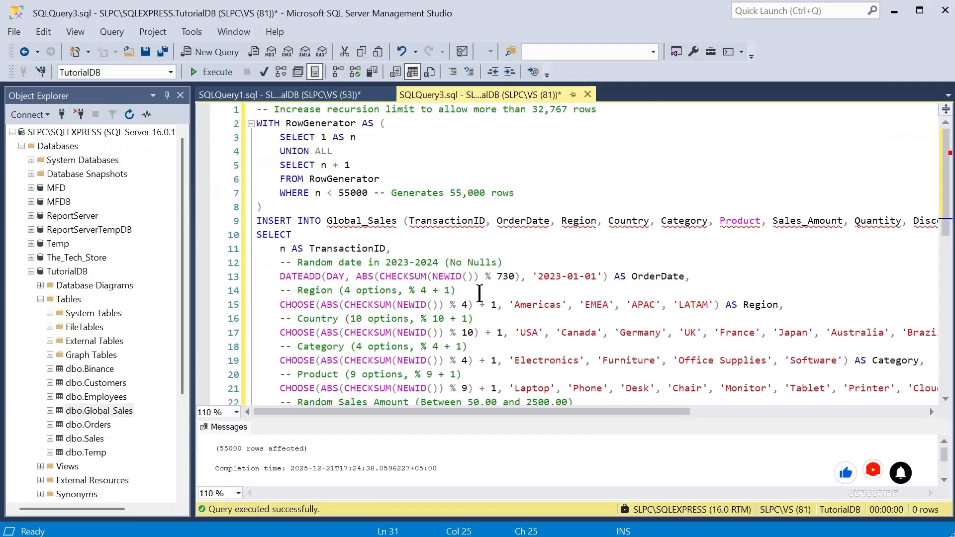
pyautogui.moveTo(951, 159)
pyautogui.mouseDown()
pyautogui.moveTo(950, 236)
pyautogui.moveTo(947, 157)
pyautogui.mouseUp()
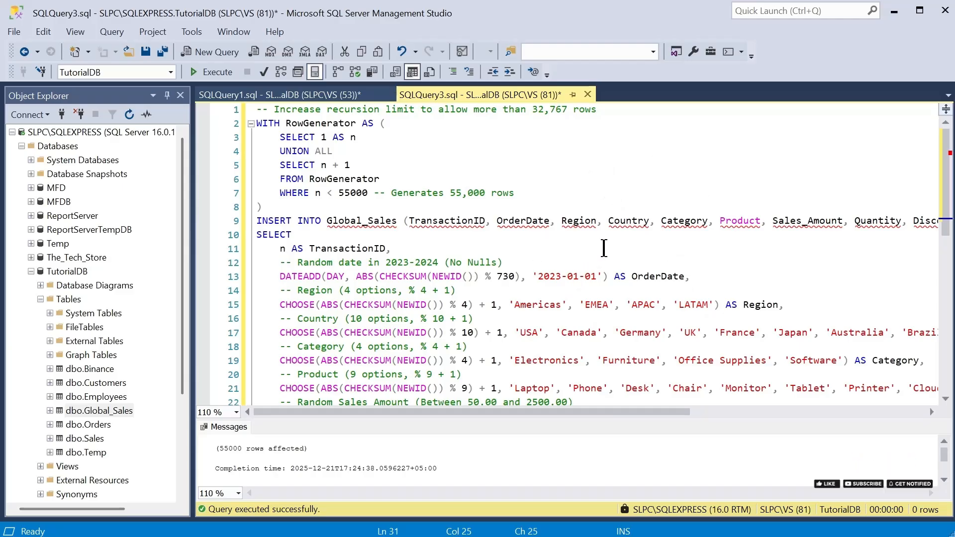
pyautogui.moveTo(627, 229)
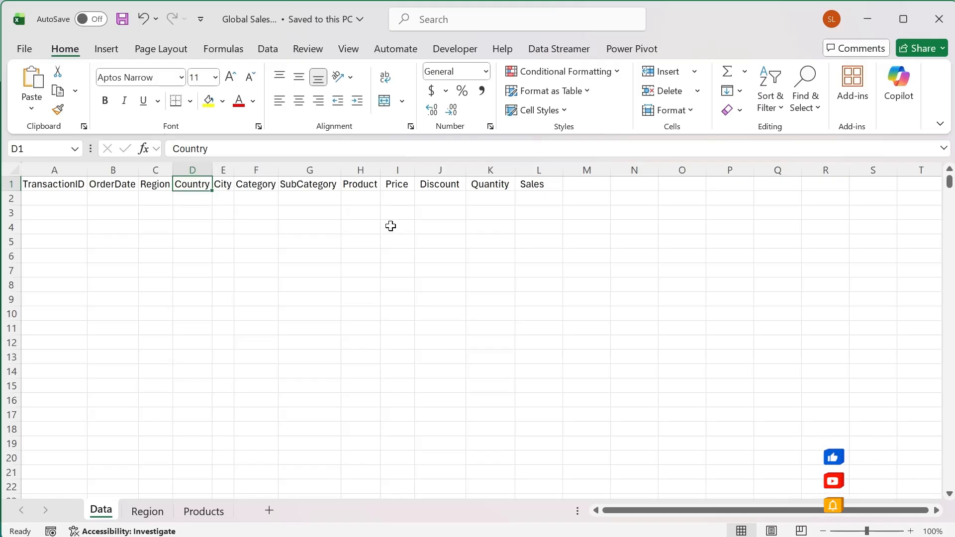
pyautogui.click(318, 282)
pyautogui.moveTo(38, 186); pyautogui.dragTo(557, 187)
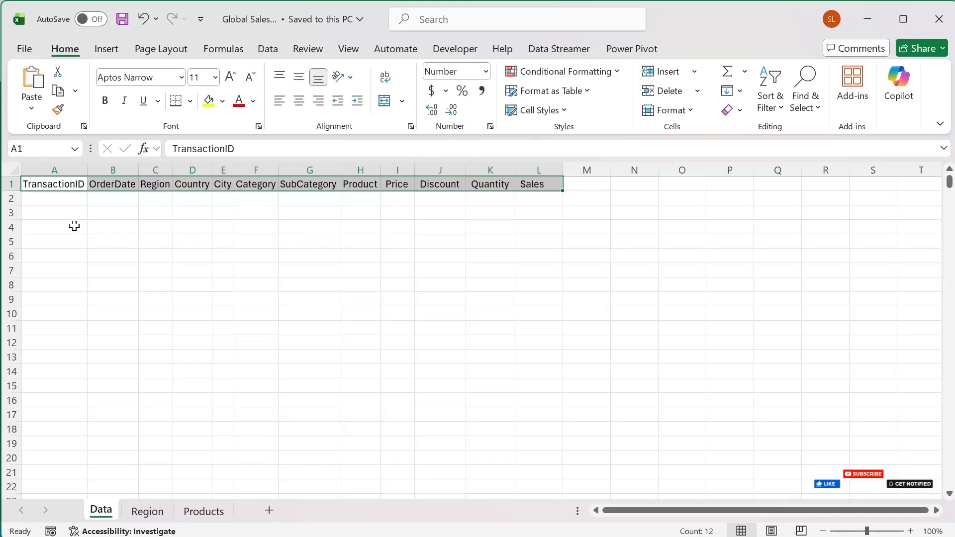
pyautogui.click(57, 198)
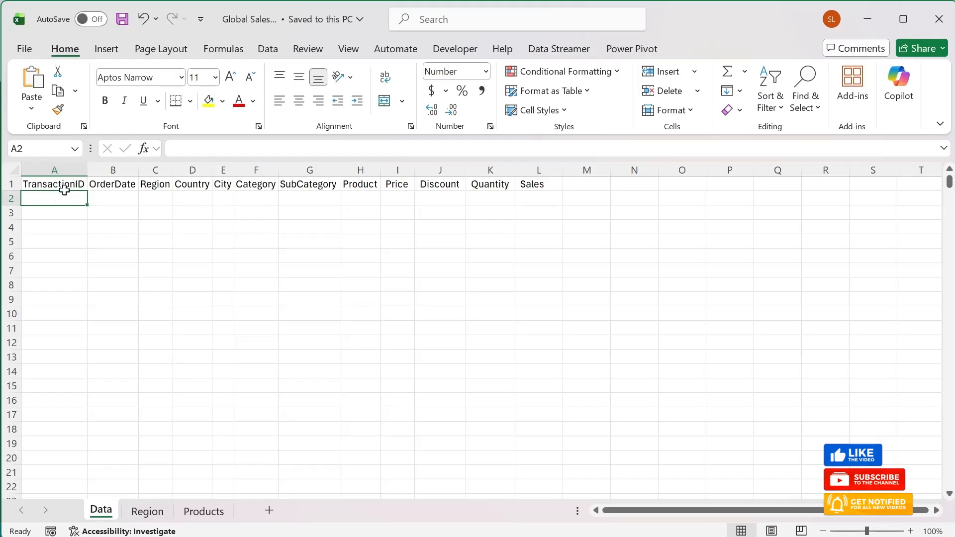
pyautogui.write('2')
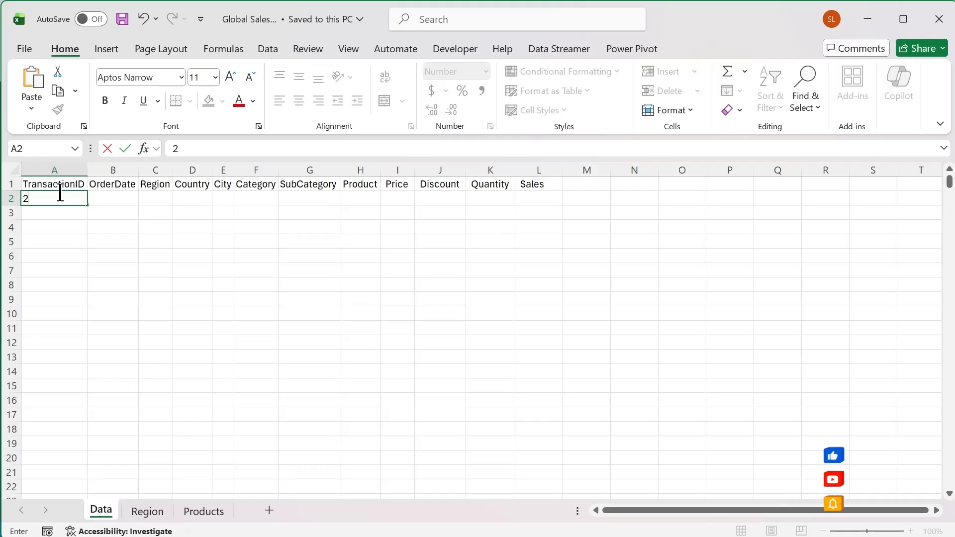
pyautogui.write('025')
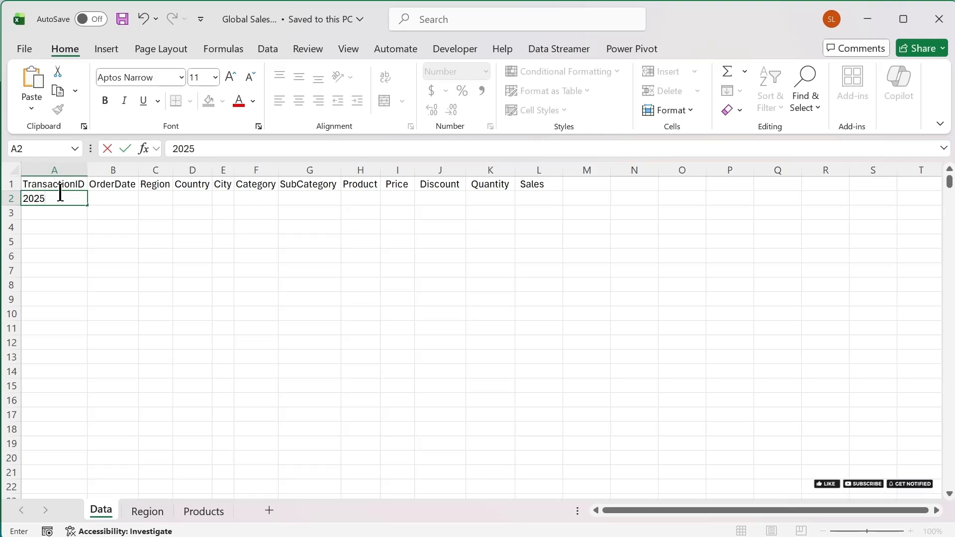
pyautogui.write('0000')
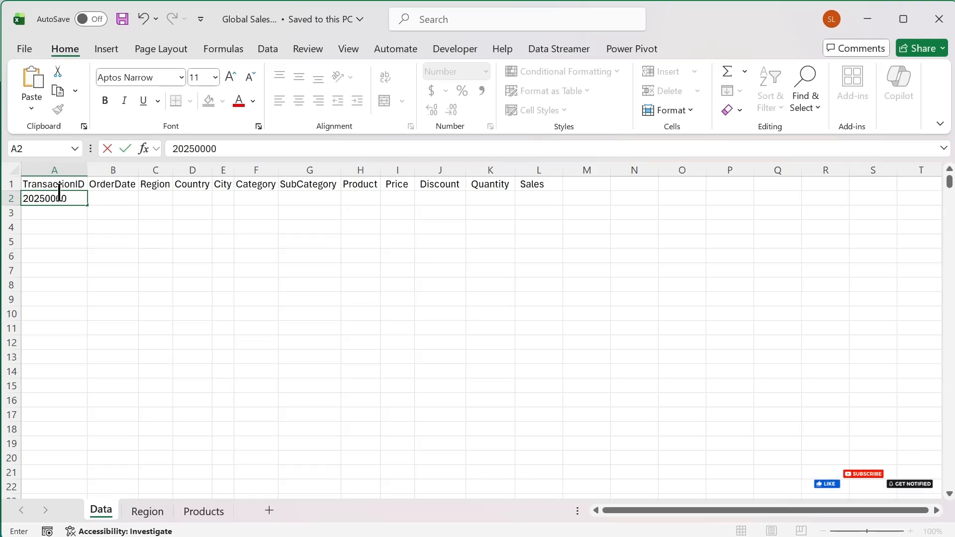
pyautogui.write('0000')
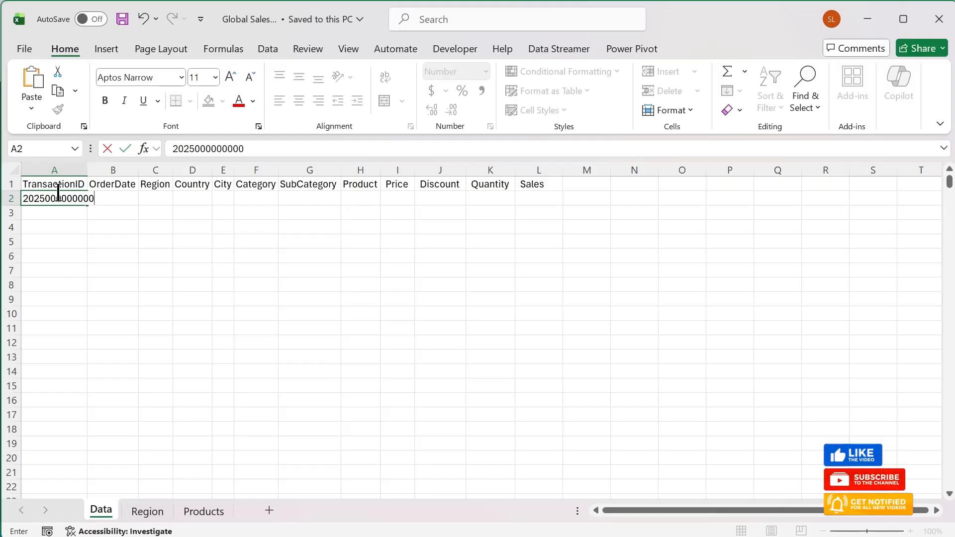
pyautogui.write('1')
pyautogui.press('Return')
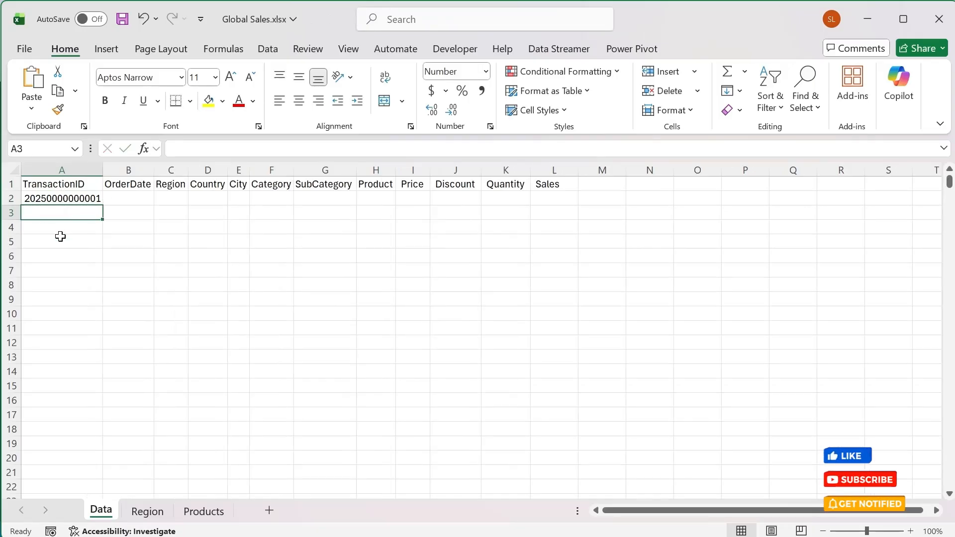
# Enter the formula +A2+1 in cell A3 and fill it down to A4.
pyautogui.write('+')
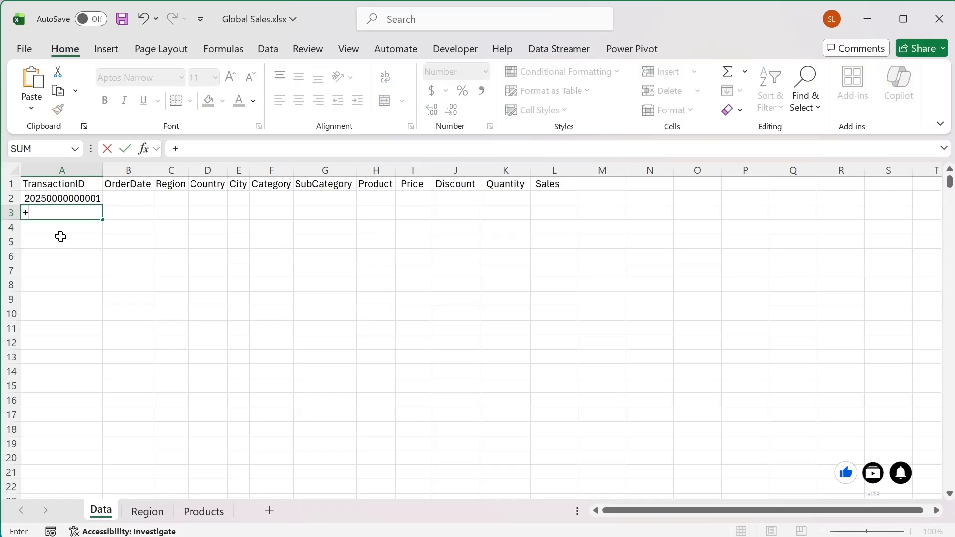
pyautogui.press('Up')
pyautogui.write('+')
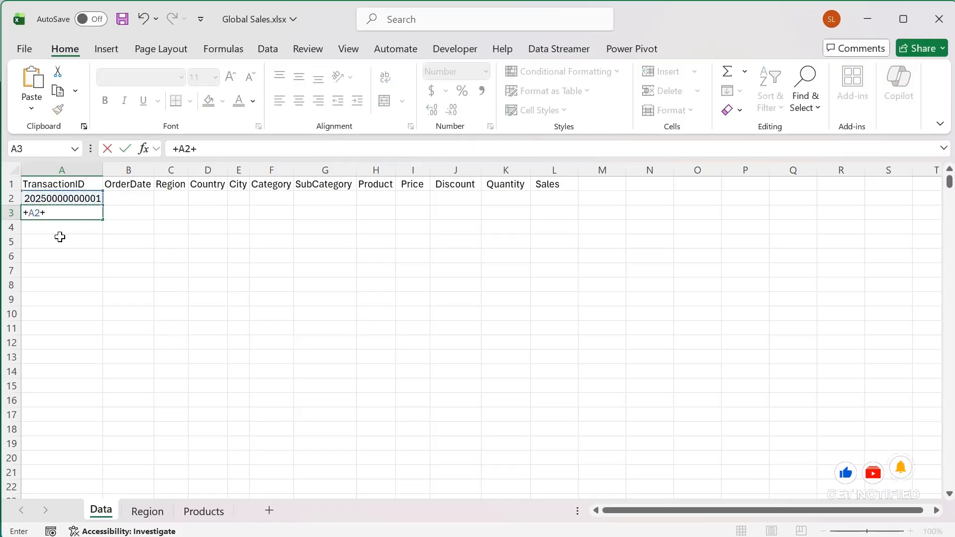
pyautogui.write('1')
pyautogui.press('Return')
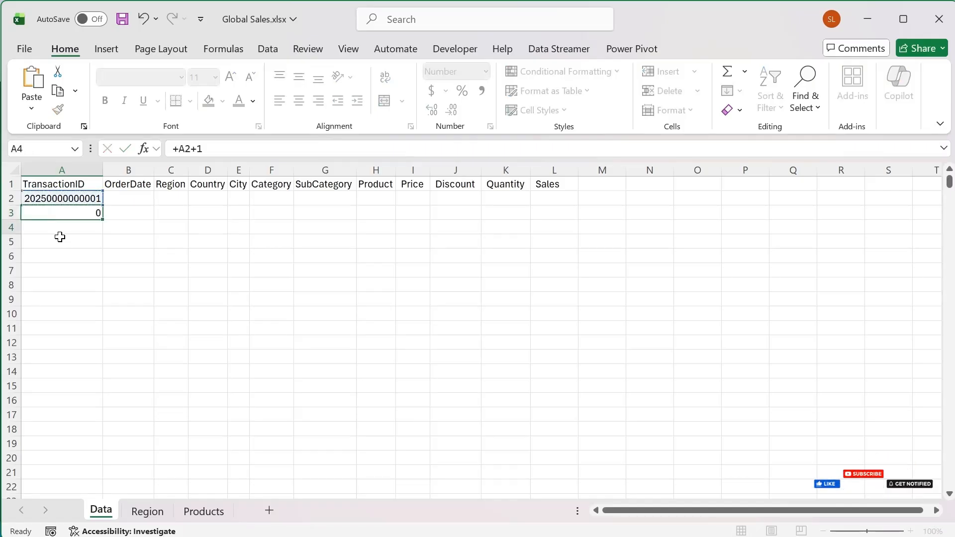
pyautogui.click(100, 207)
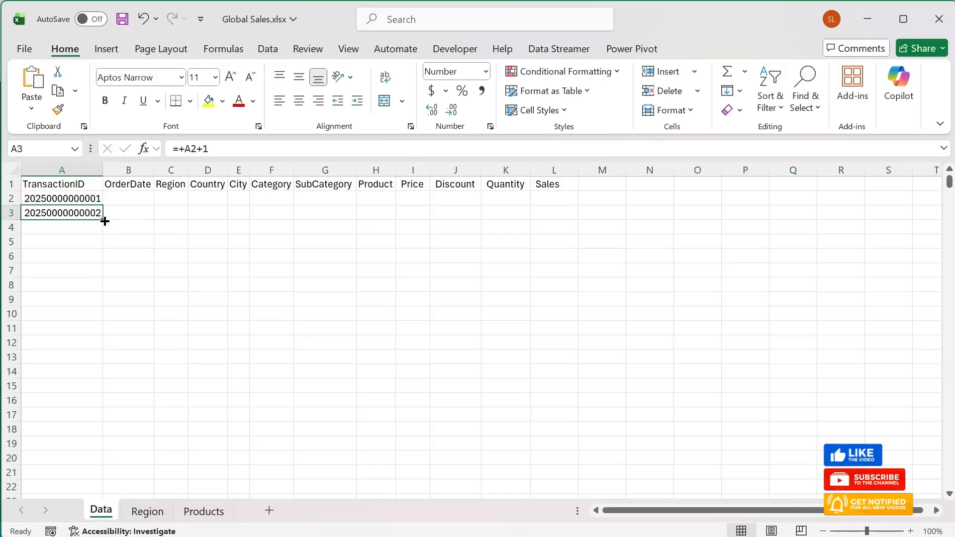
pyautogui.moveTo(105, 221); pyautogui.dragTo(103, 233)
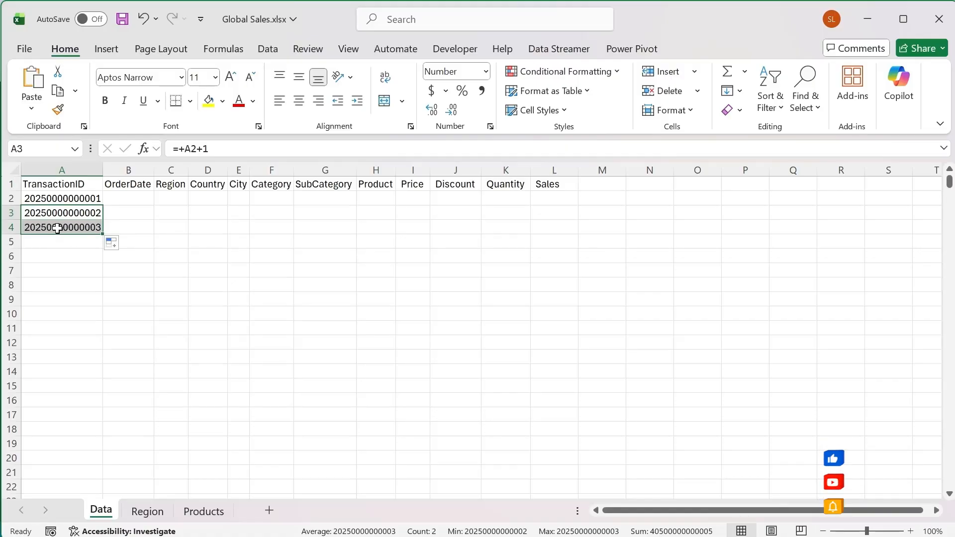
pyautogui.click(75, 230)
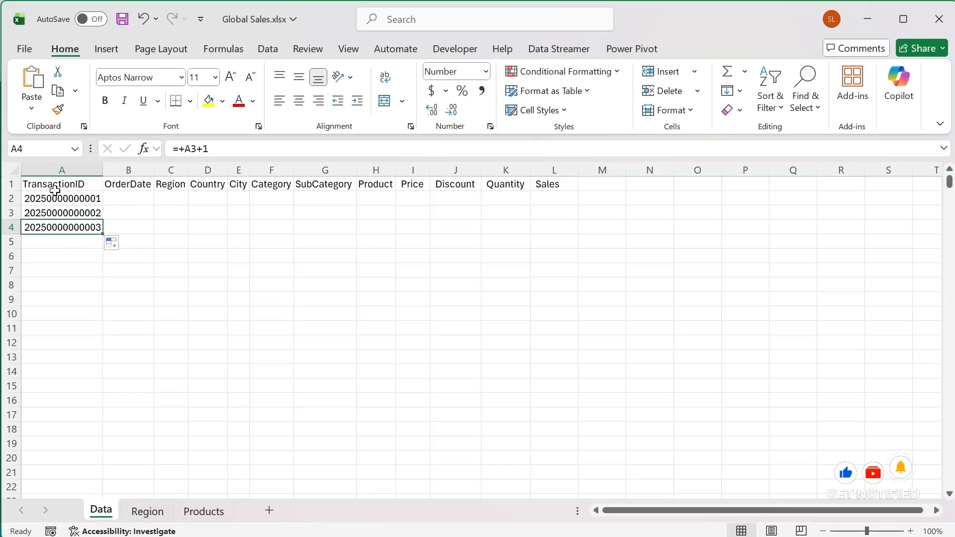
# Enter 2025-01-01 as the first OrderDate in cell B2.
pyautogui.click(129, 199)
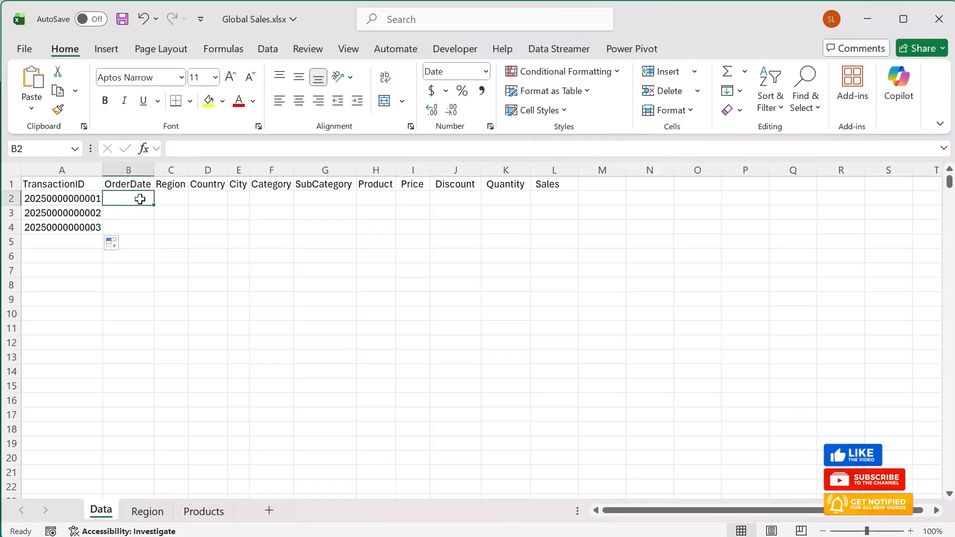
pyautogui.write('2')
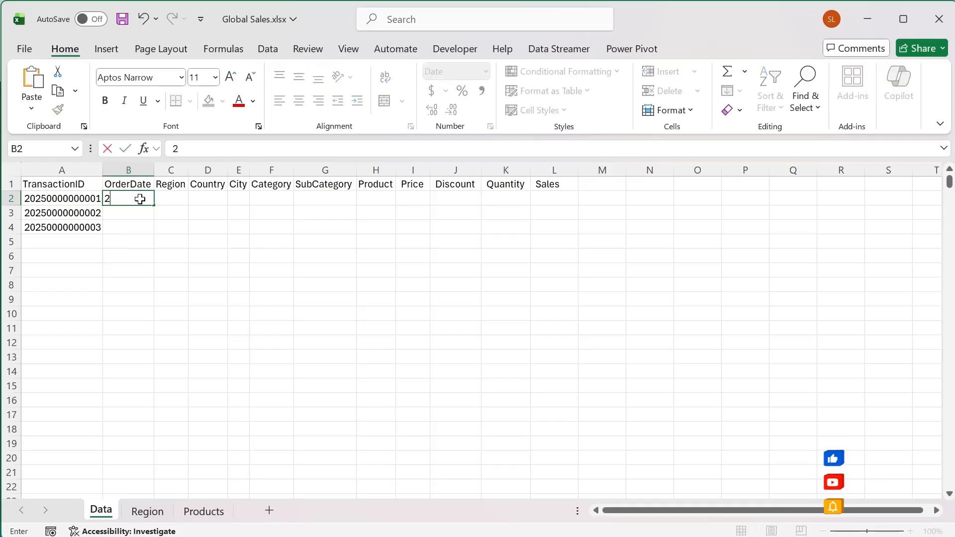
pyautogui.write('025-')
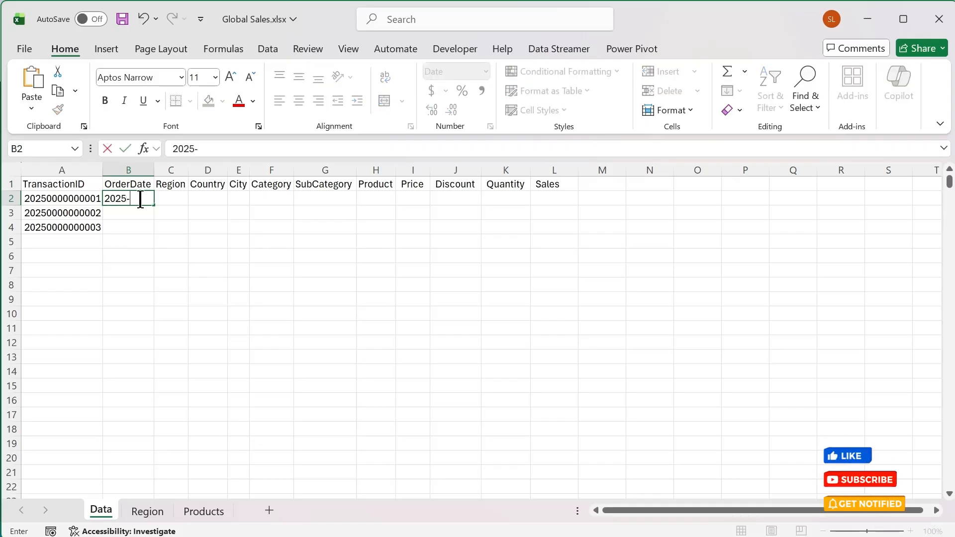
pyautogui.write('01-')
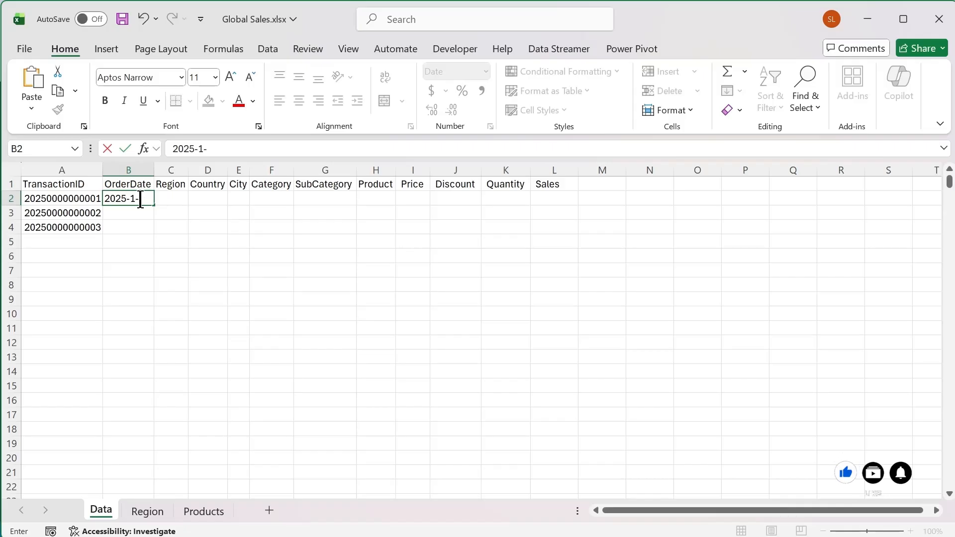
pyautogui.write('01')
pyautogui.press('Return')
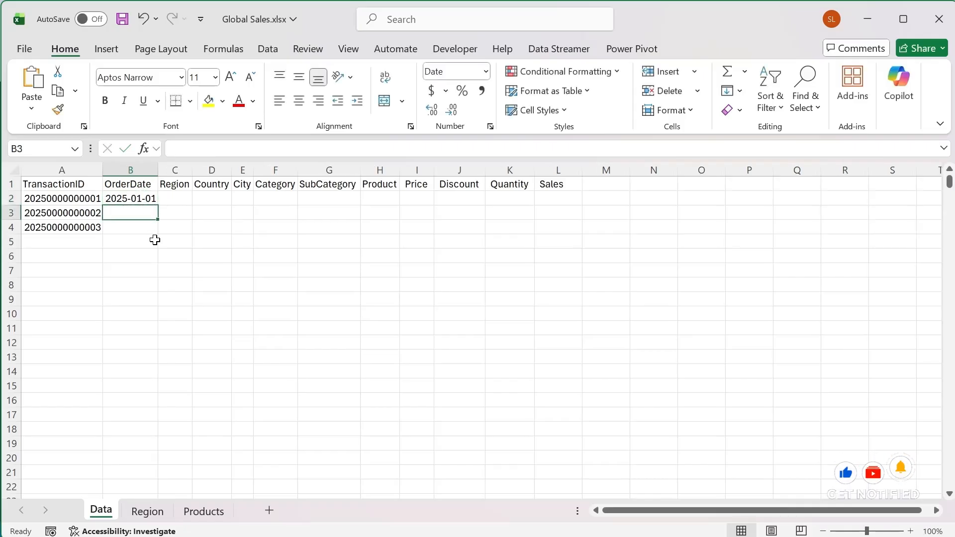
# Enter the formula +B2+1 in cell B3 and fill it down to B4.
pyautogui.write('+B2+')
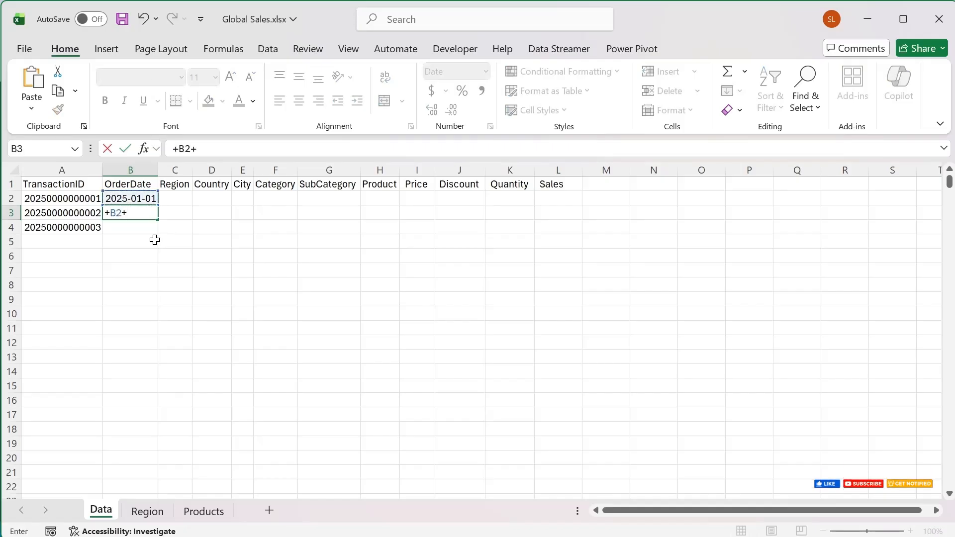
pyautogui.write('1')
pyautogui.press('Return')
pyautogui.click(135, 209)
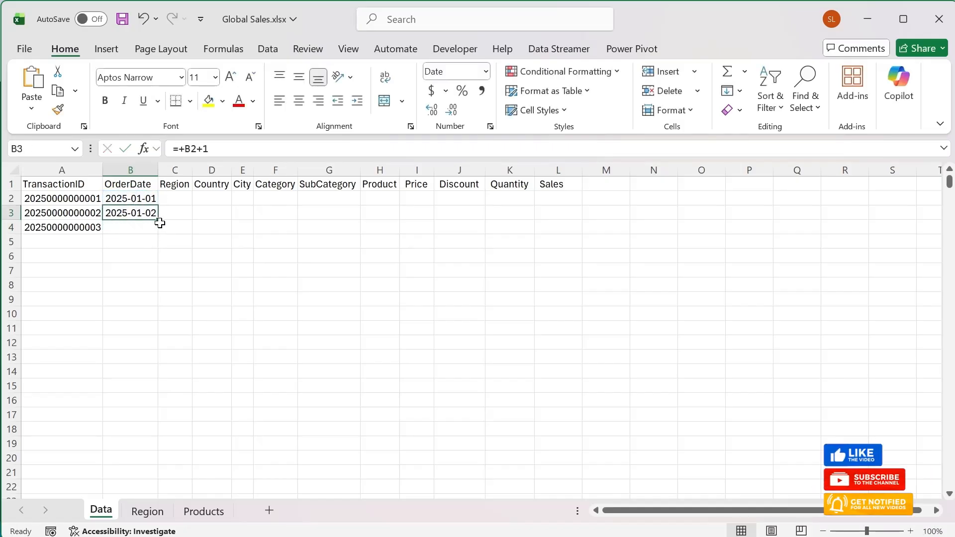
pyautogui.moveTo(158, 220); pyautogui.dragTo(159, 233)
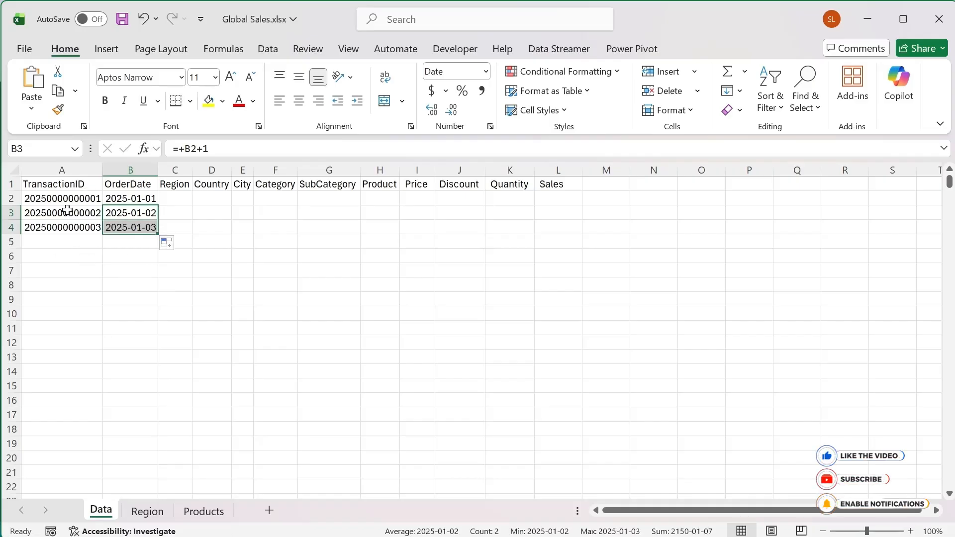
pyautogui.click(141, 229)
# Change the increment in the B3 date formula to 0.1 and fill the formula down to B14.
pyautogui.click(132, 208)
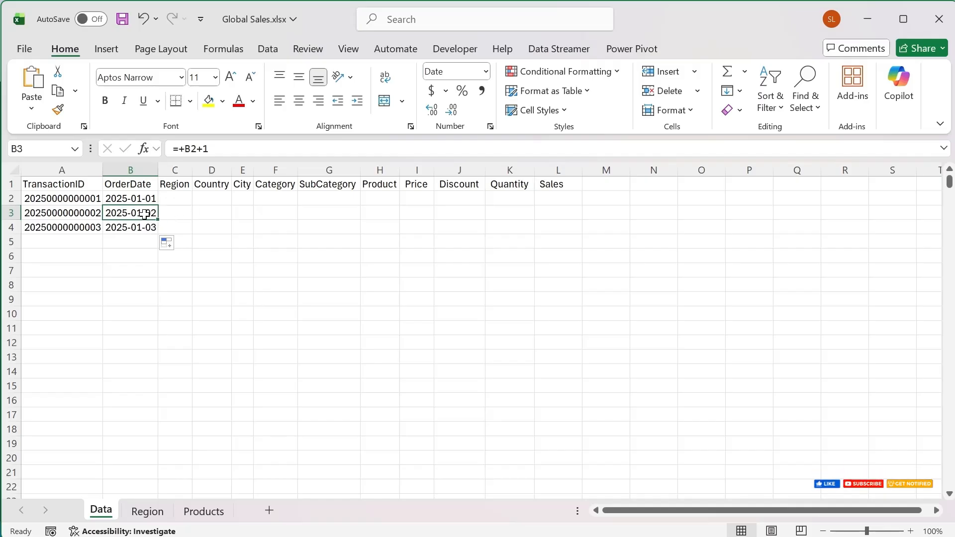
pyautogui.click(208, 148)
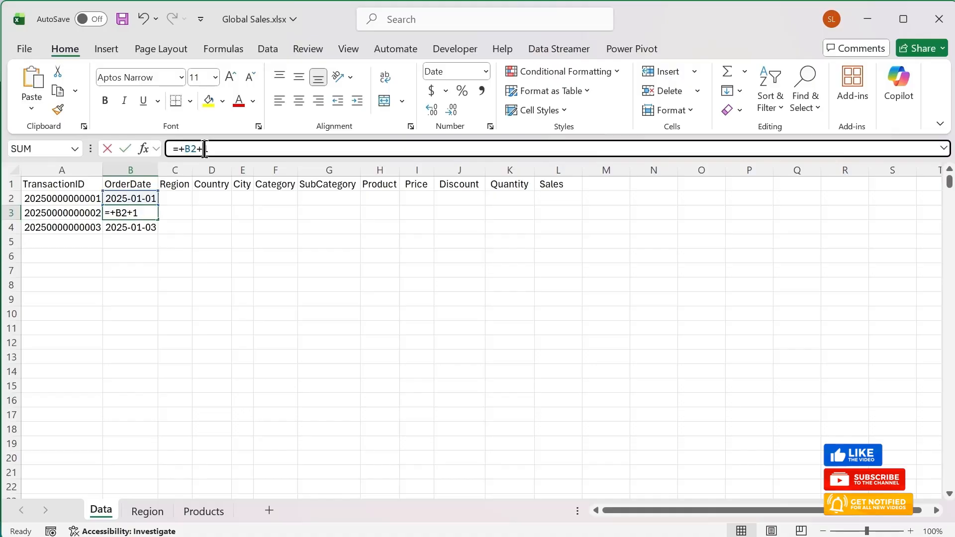
pyautogui.write('.')
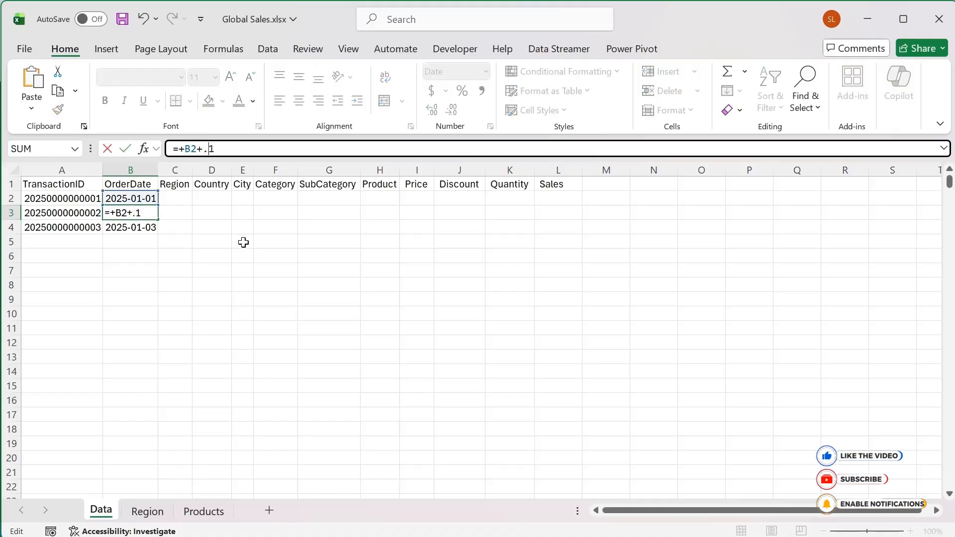
pyautogui.press('Return')
pyautogui.click(150, 213)
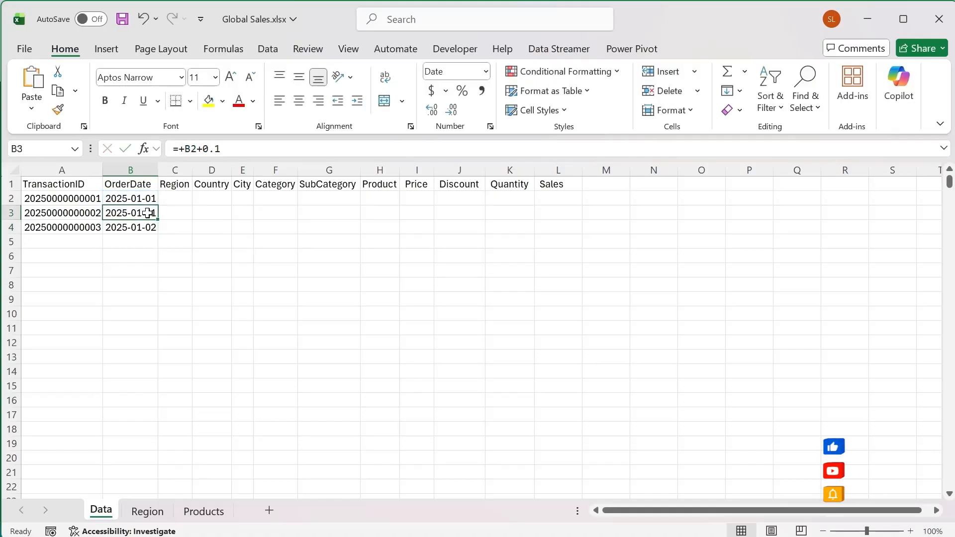
pyautogui.moveTo(157, 220); pyautogui.dragTo(165, 380)
pyautogui.moveTo(131, 329); pyautogui.dragTo(128, 198)
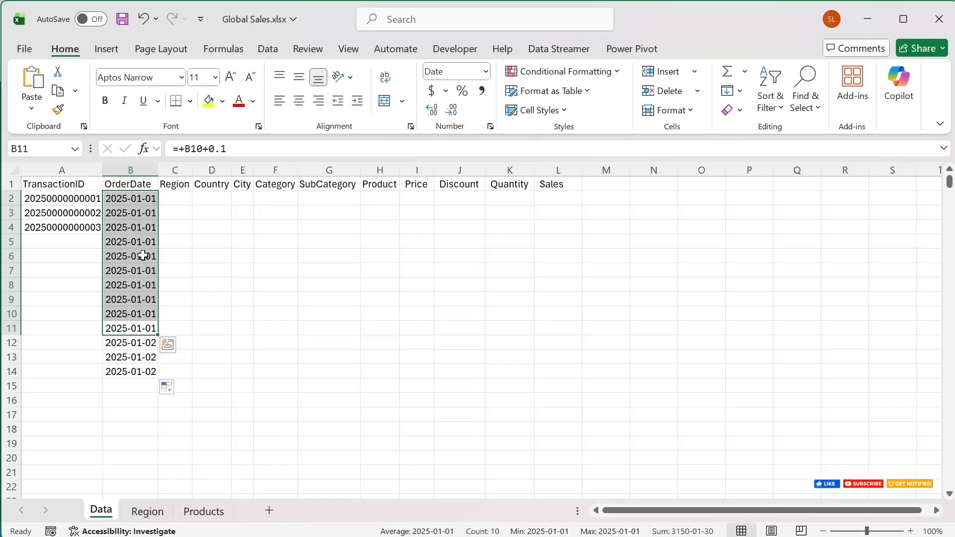
# Change the increment in the B3 date formula to 0.01 and fill the formula down to B112.
pyautogui.click(141, 214)
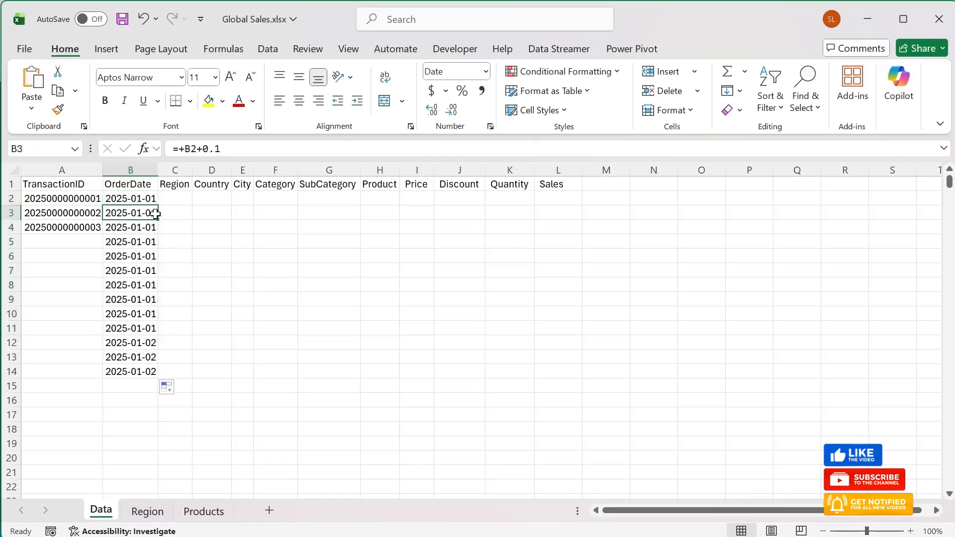
pyautogui.click(218, 149)
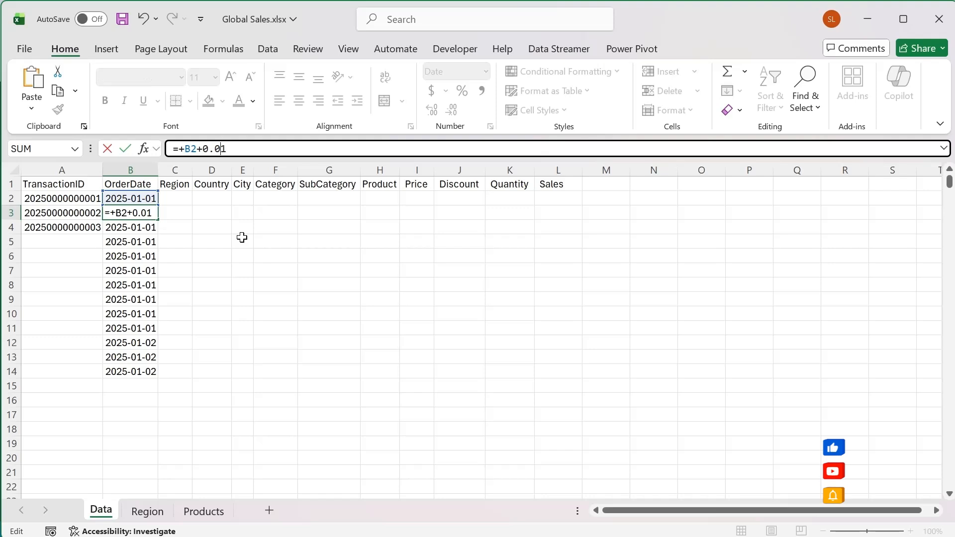
pyautogui.press('Return')
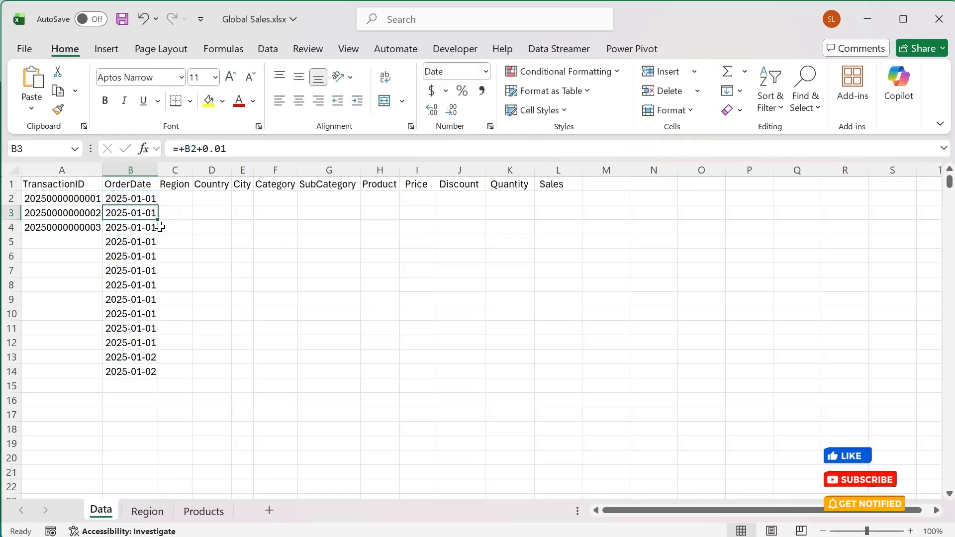
pyautogui.moveTo(158, 220); pyautogui.dragTo(144, 463)
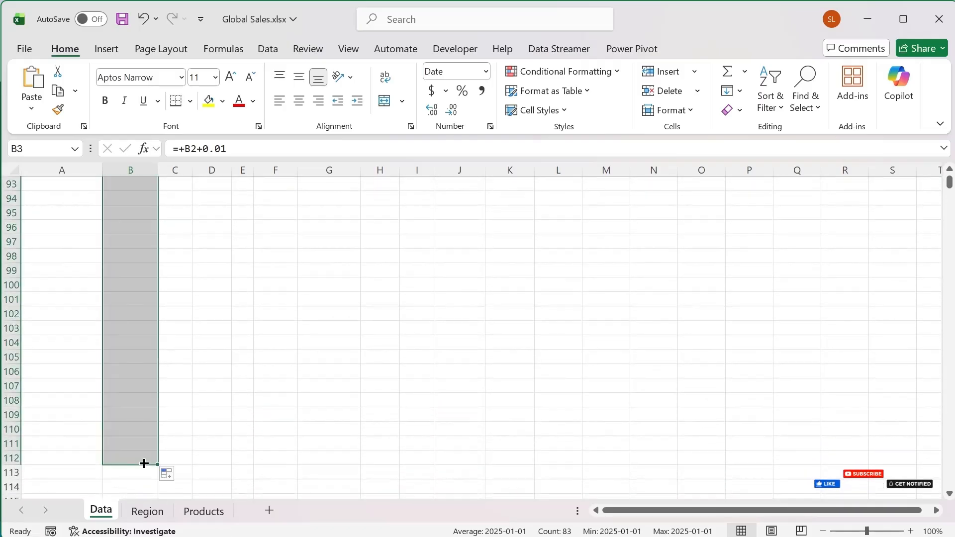
pyautogui.scroll(2, 150, 409)
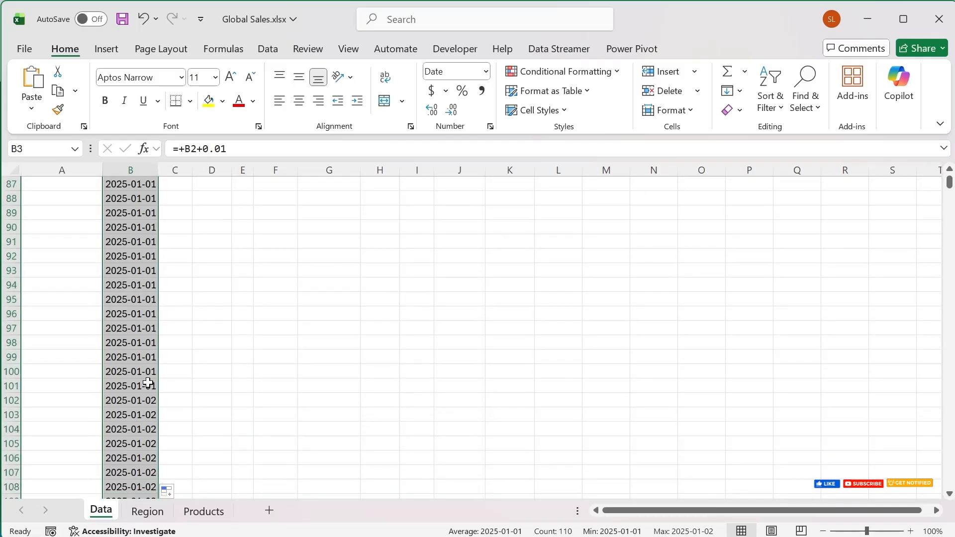
pyautogui.scroll(6, 232, 394)
pyautogui.scroll(20, 223, 393)
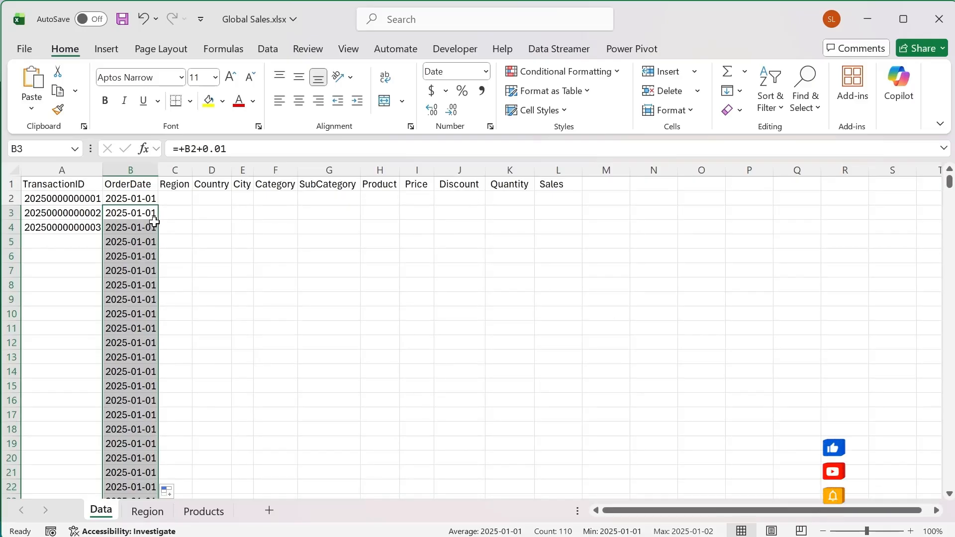
pyautogui.click(144, 218)
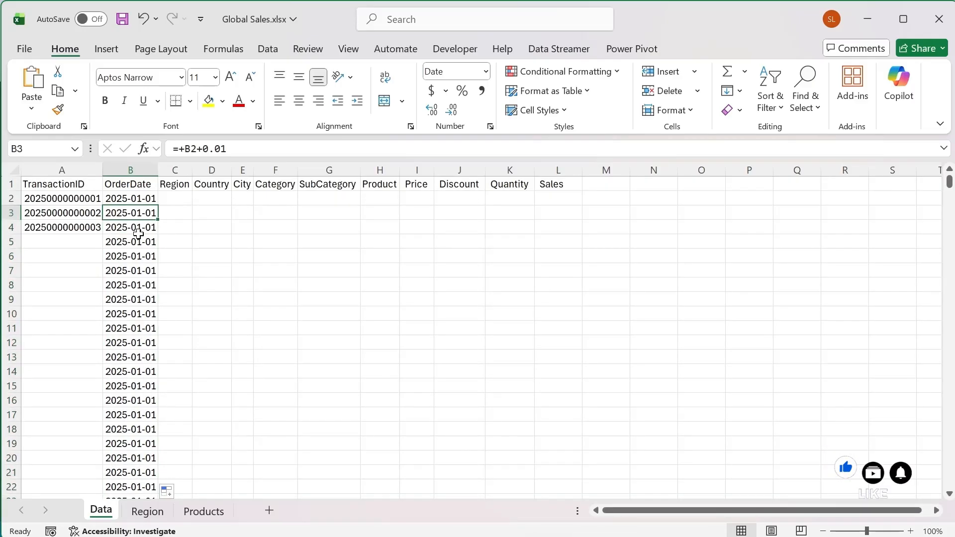
# Change the increment in the B3 date formula back to 0.1 and fill the formula down to B112.
pyautogui.click(221, 150)
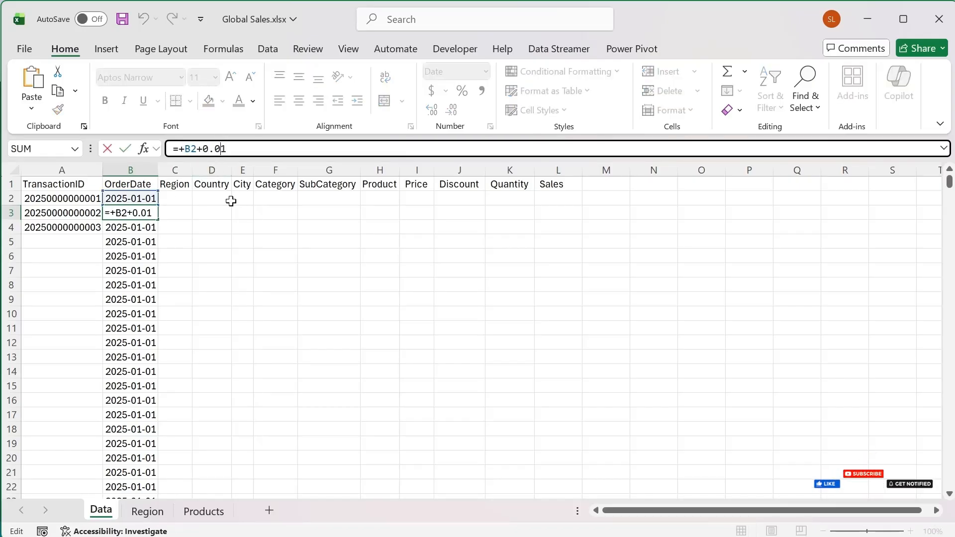
pyautogui.press('Return')
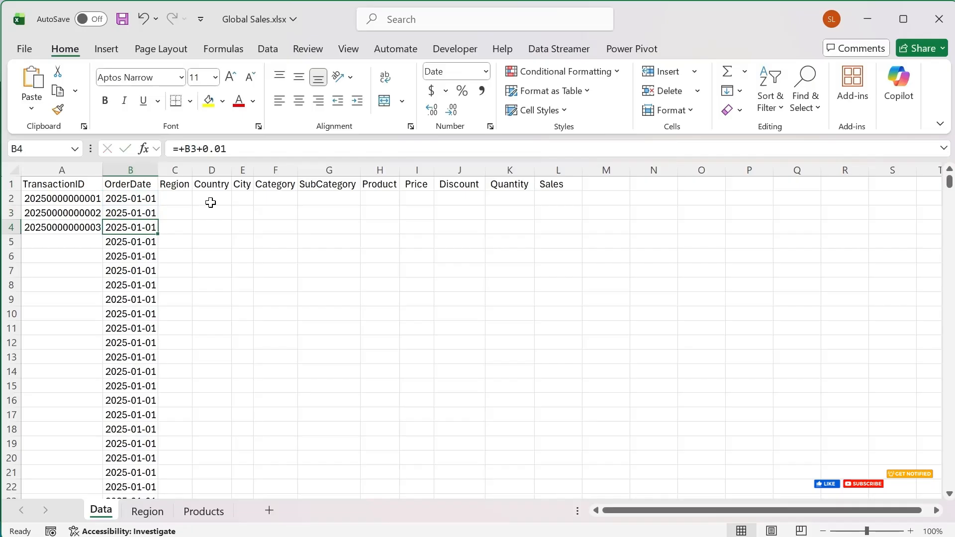
pyautogui.doubleClick(156, 213)
pyautogui.press('Escape')
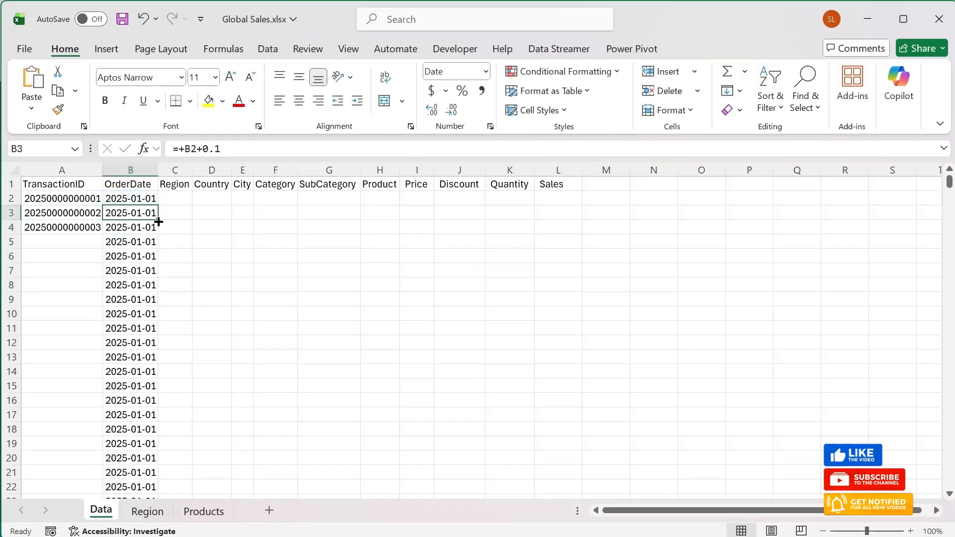
pyautogui.doubleClick(159, 220)
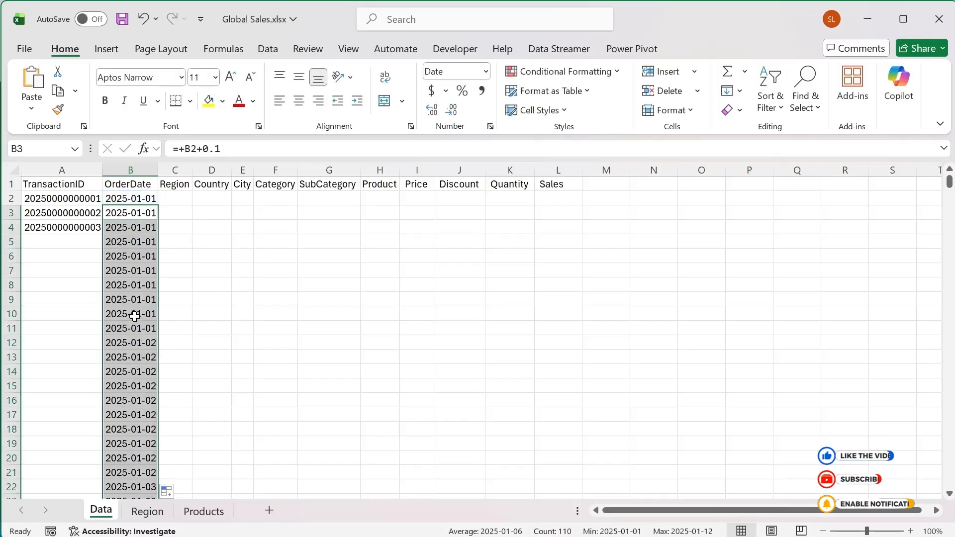
pyautogui.scroll(-5, 145, 339)
pyautogui.scroll(-12, 143, 352)
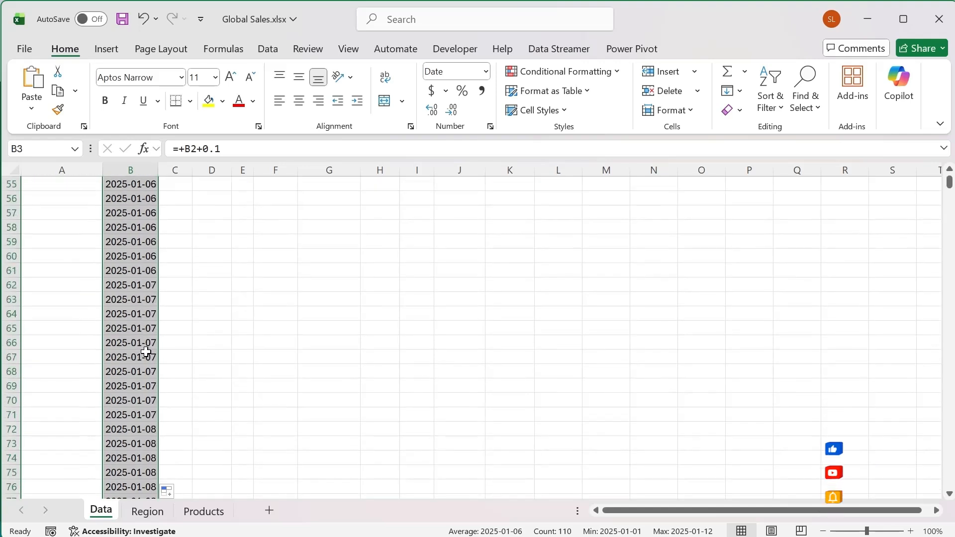
# Fill the TransactionID formula from cell A4 down to A112, matching the length of the OrderDate column.
pyautogui.scroll(17, 139, 299)
pyautogui.click(74, 229)
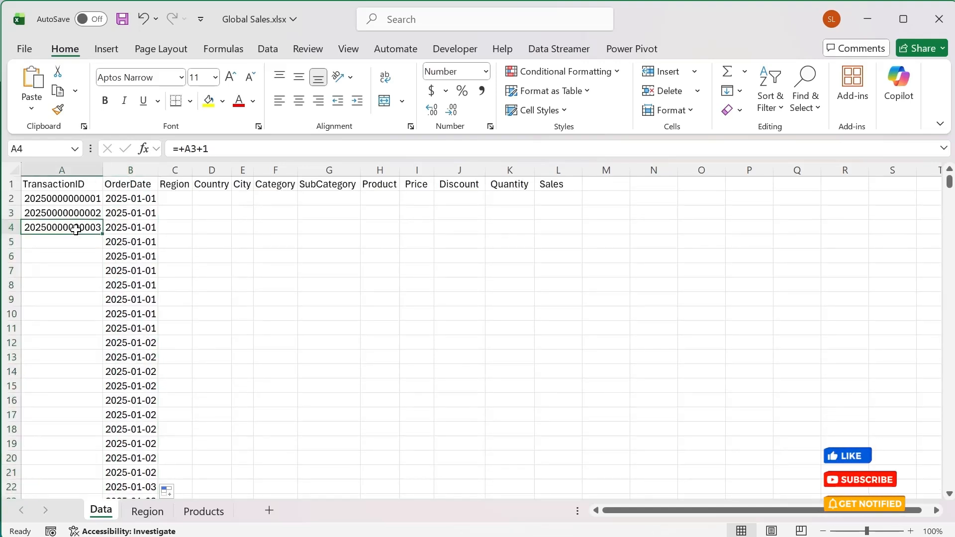
pyautogui.doubleClick(102, 234)
pyautogui.scroll(-20, 165, 268)
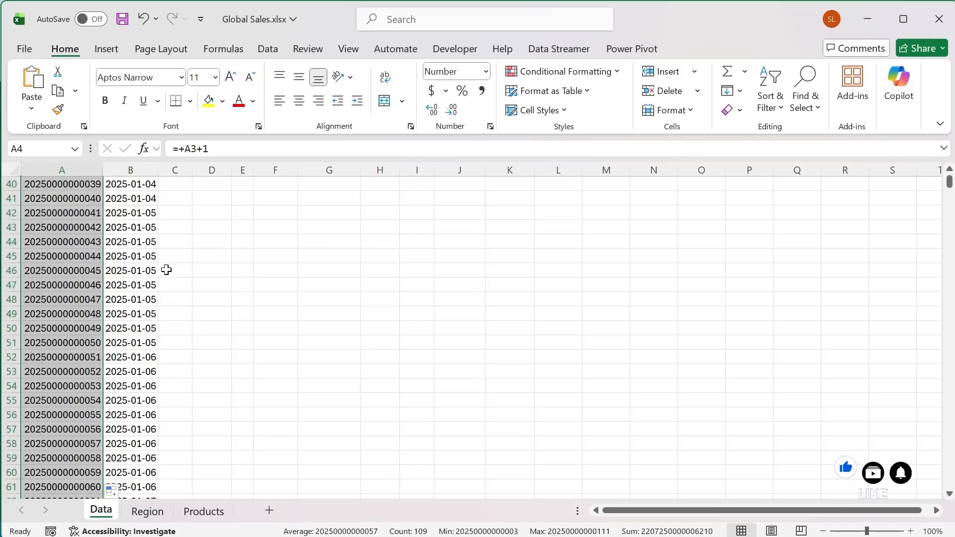
pyautogui.scroll(20, 143, 329)
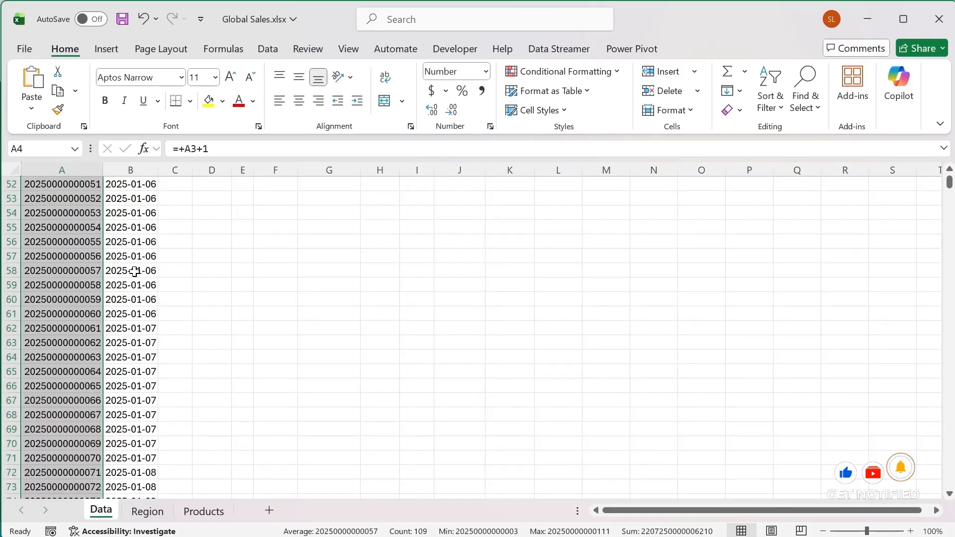
# Freeze the panes at cell A2 to keep the header row in place.
pyautogui.click(63, 201)
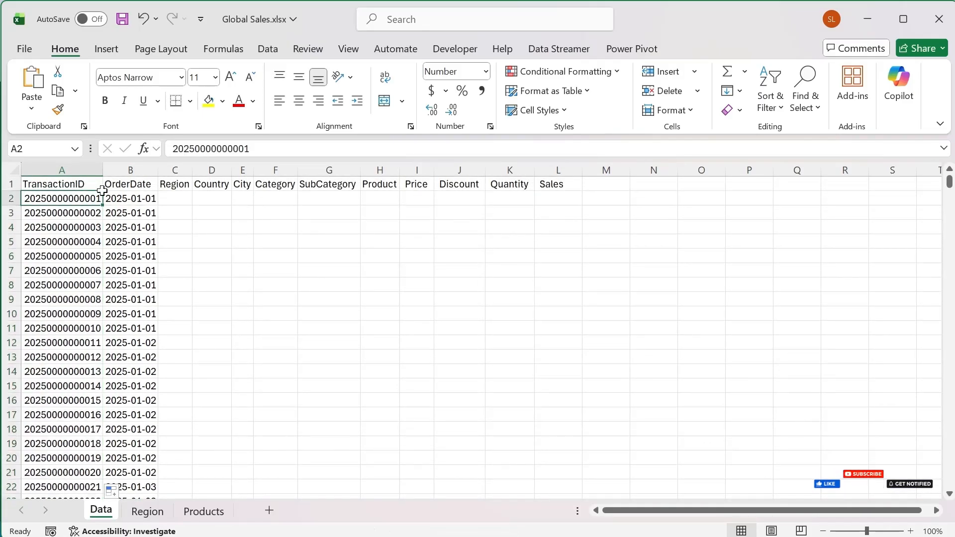
pyautogui.click(348, 49)
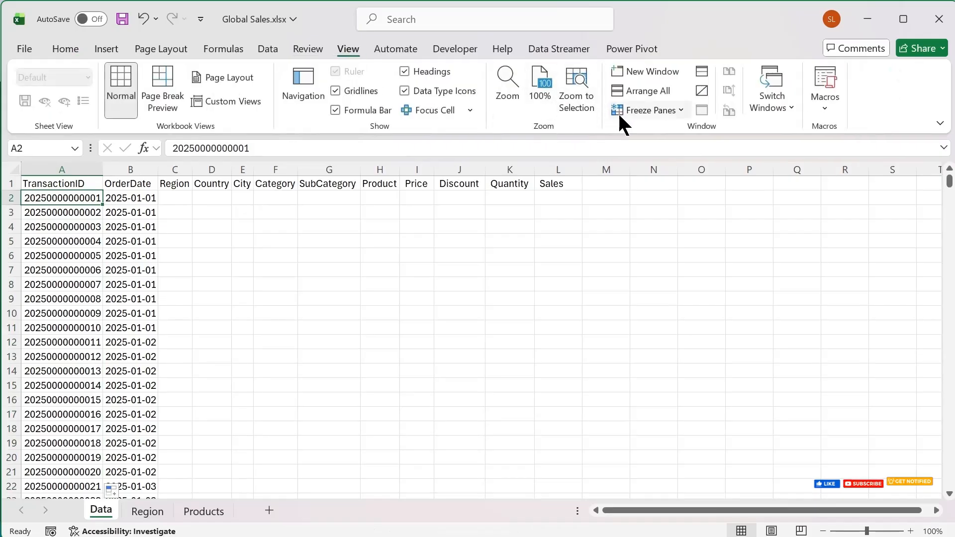
pyautogui.click(656, 113)
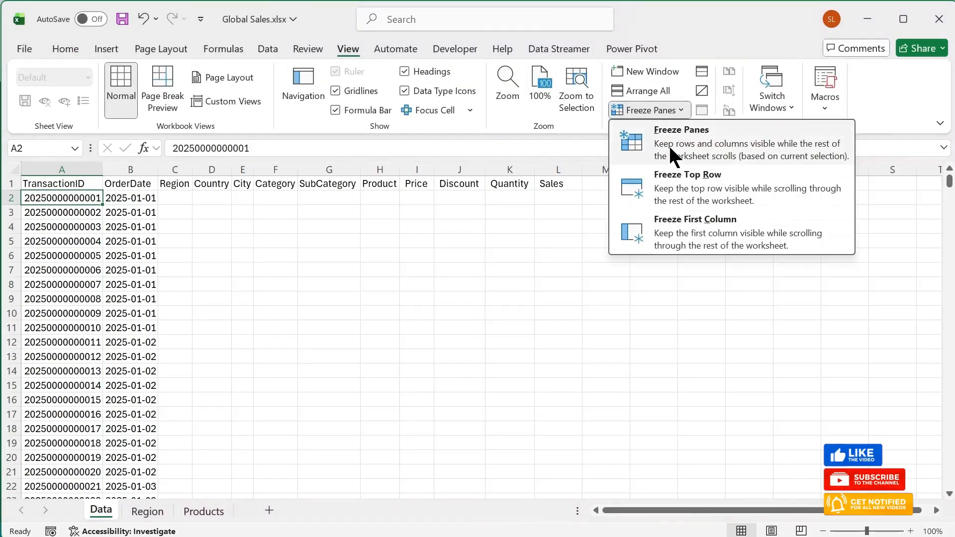
pyautogui.click(670, 149)
# Examine the TransactionID and OrderDate rows under the frozen header and inspect the last formulas in A112 and B112.
pyautogui.moveTo(152, 240); pyautogui.dragTo(152, 230)
pyautogui.scroll(-18, 178, 373)
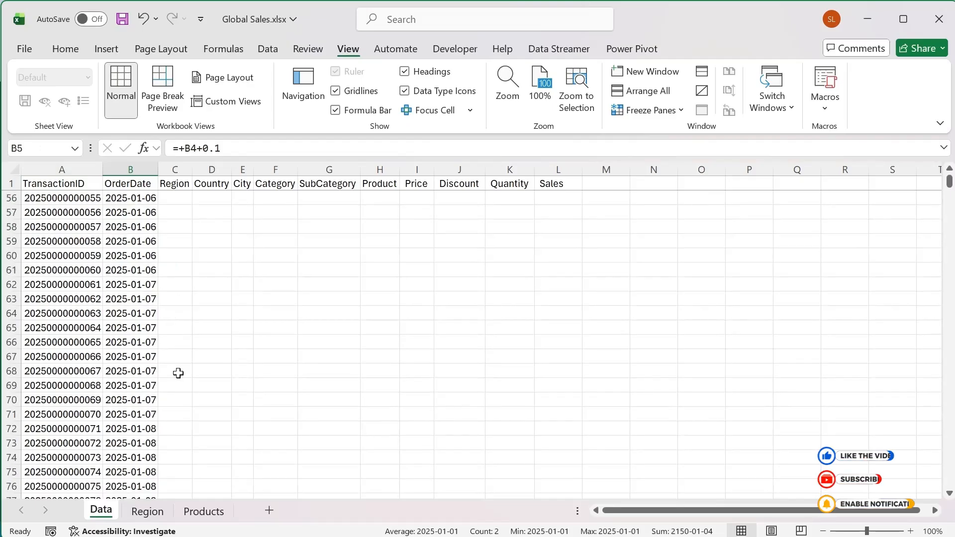
pyautogui.scroll(-19, 178, 373)
pyautogui.scroll(10, 171, 420)
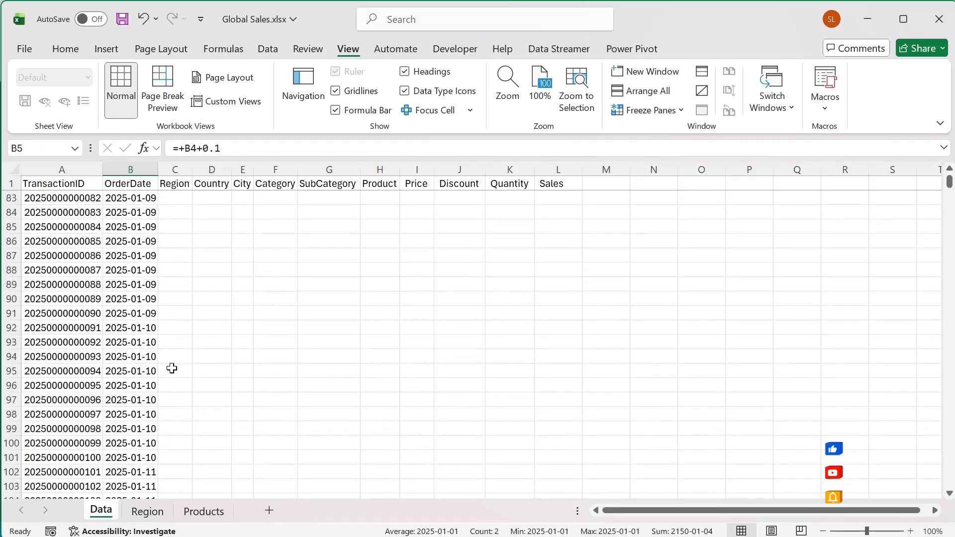
pyautogui.scroll(-6, 167, 378)
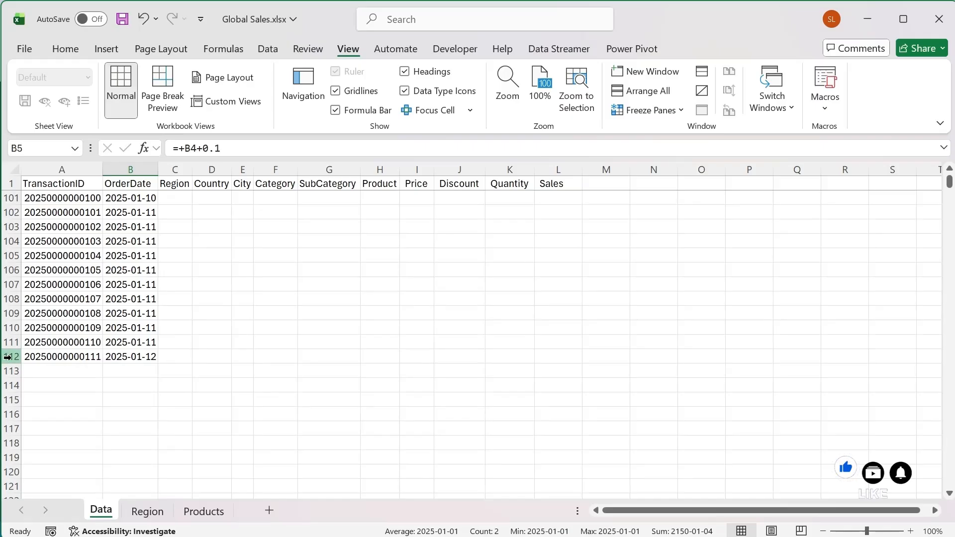
pyautogui.click(131, 359)
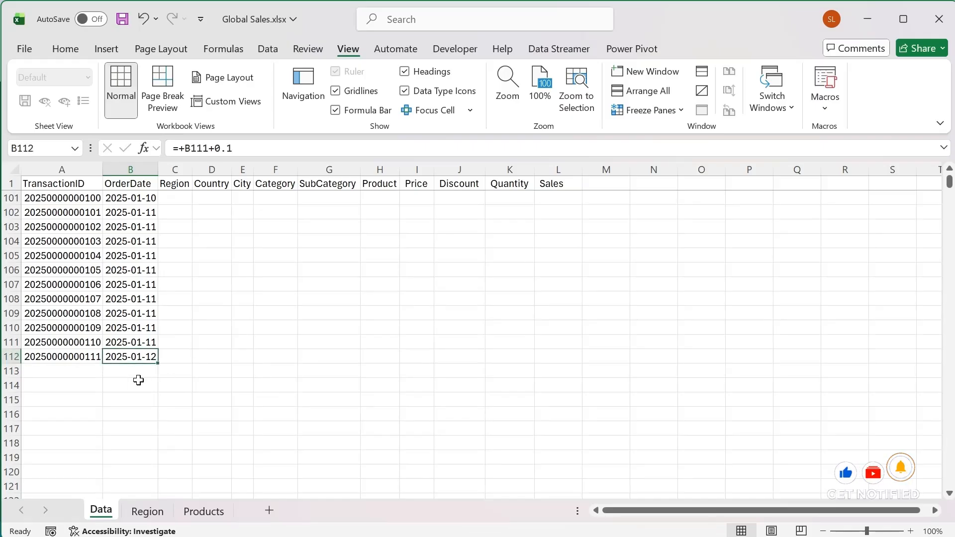
pyautogui.click(77, 358)
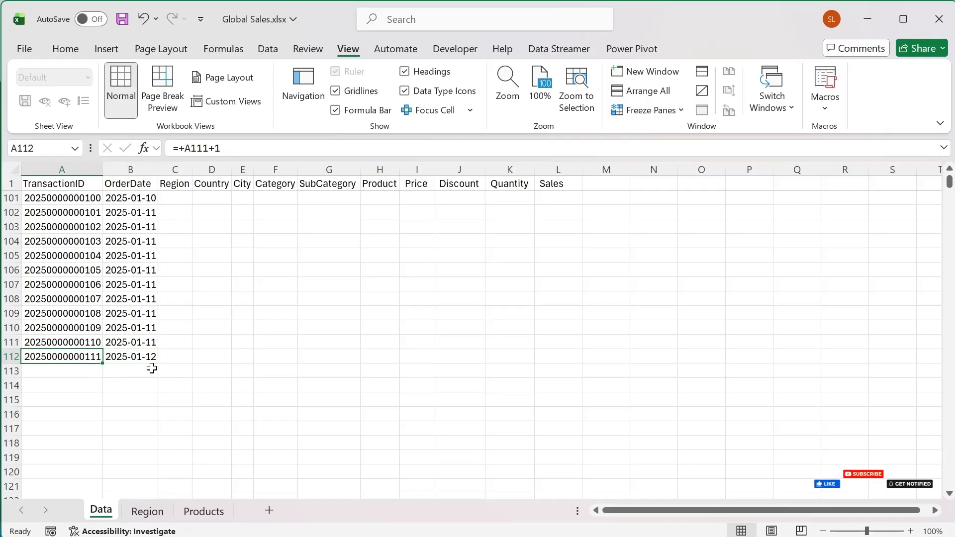
pyautogui.click(143, 353)
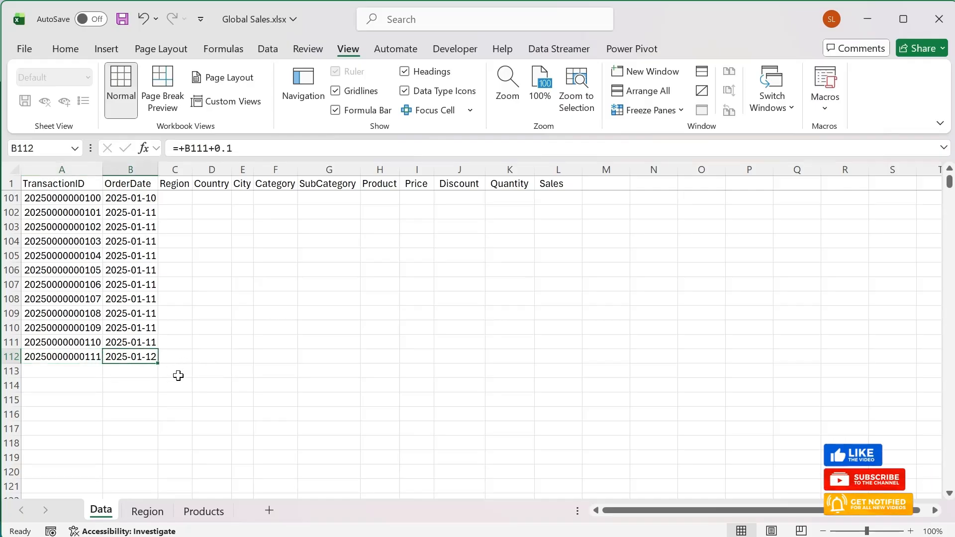
pyautogui.scroll(20, 178, 376)
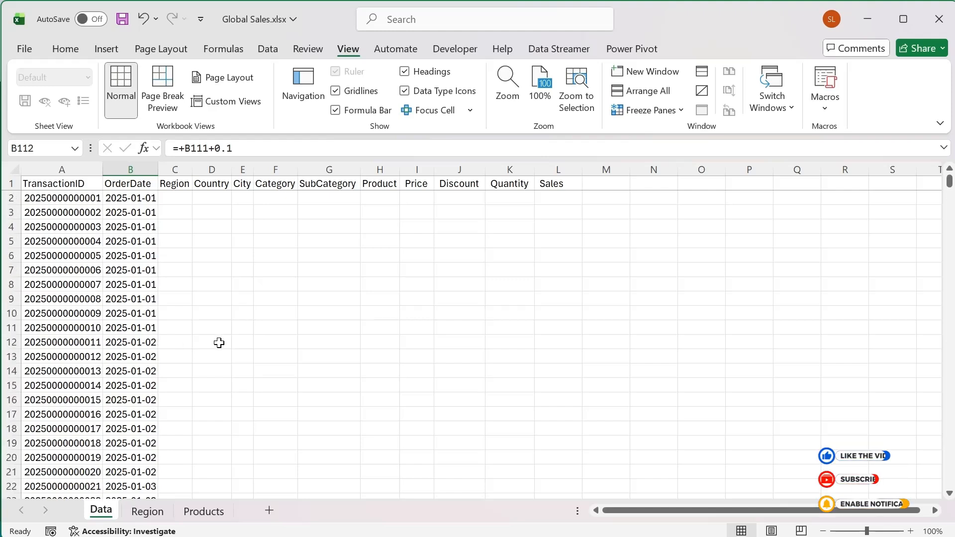
# Review the columns still to fill, from Region, Country and City through the product columns to Sales, ending at cell C2.
pyautogui.click(153, 200)
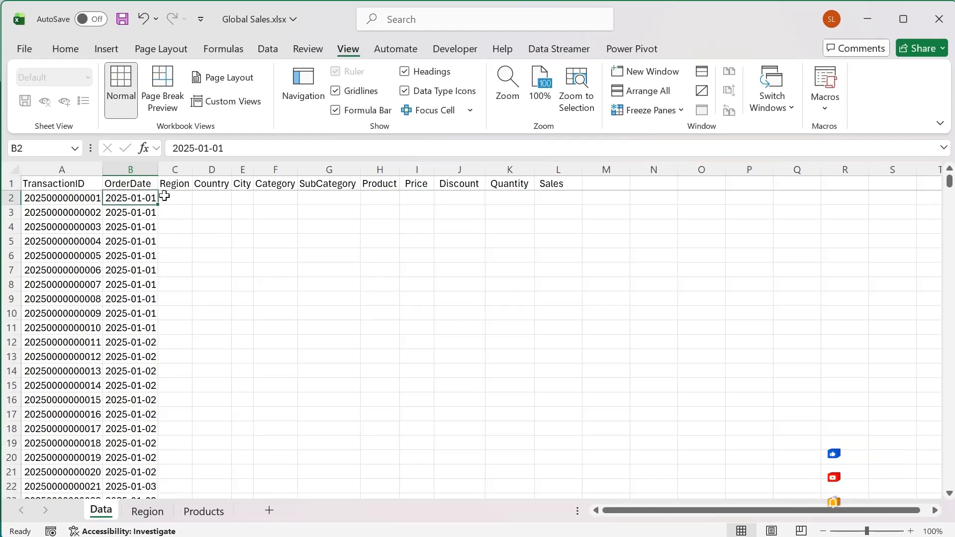
pyautogui.click(172, 165)
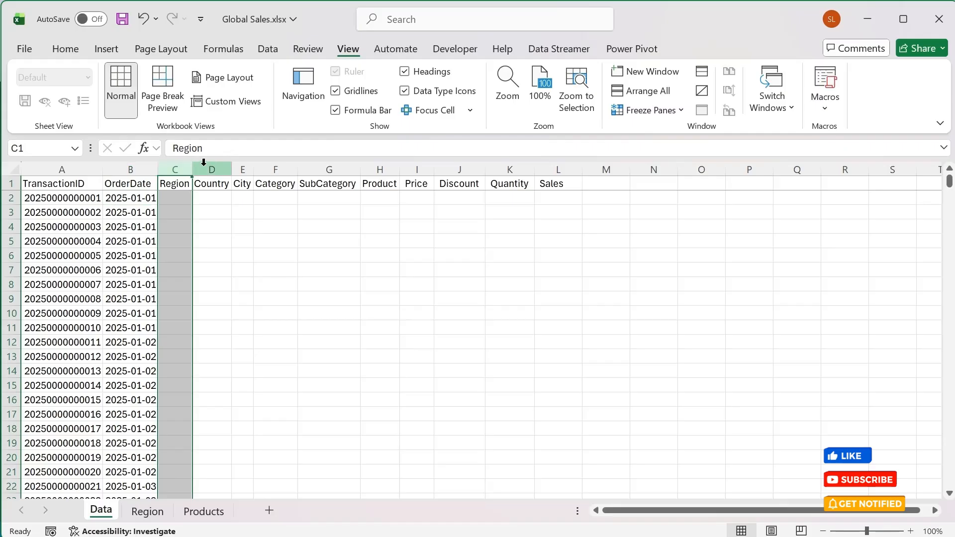
pyautogui.click(243, 170)
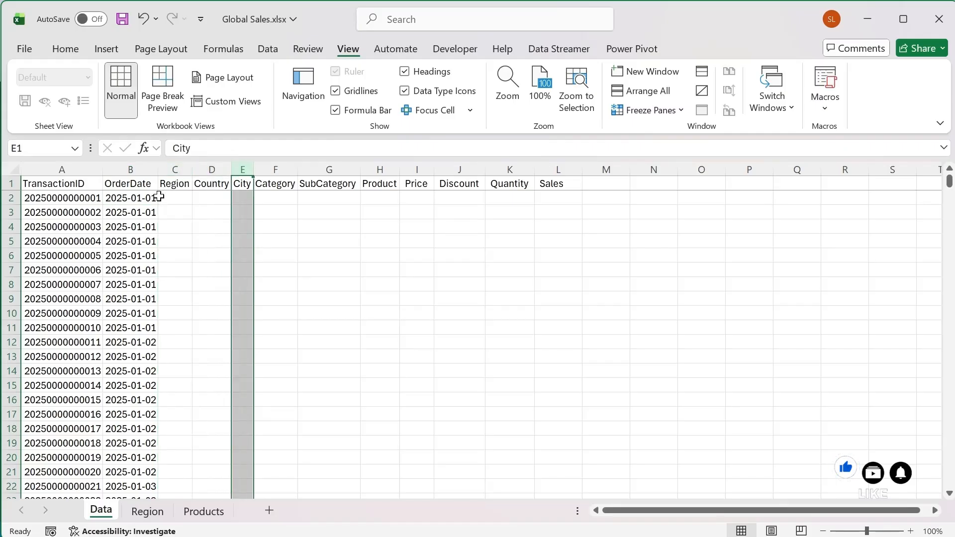
pyautogui.moveTo(279, 170); pyautogui.dragTo(384, 165)
pyautogui.click(329, 168)
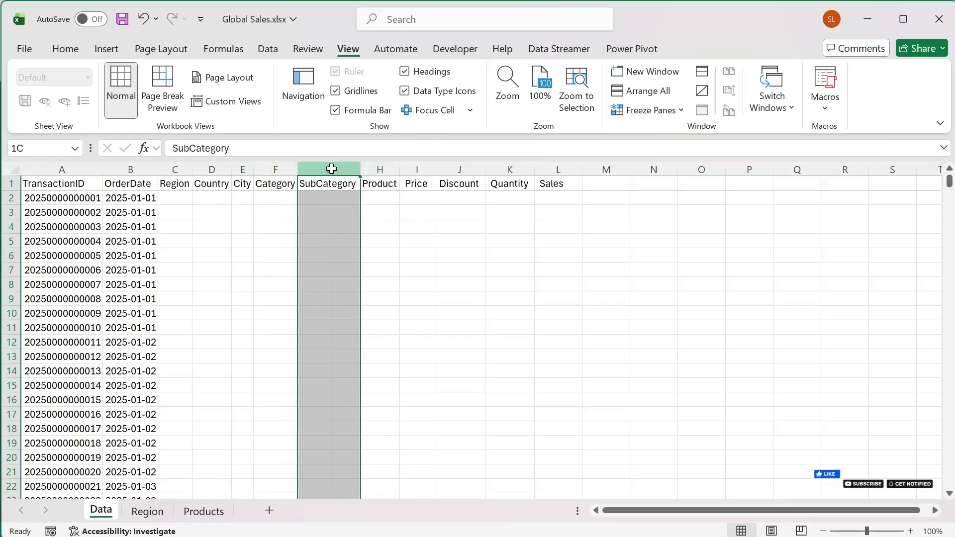
pyautogui.click(416, 182)
pyautogui.moveTo(417, 198); pyautogui.dragTo(552, 198)
pyautogui.click(175, 198)
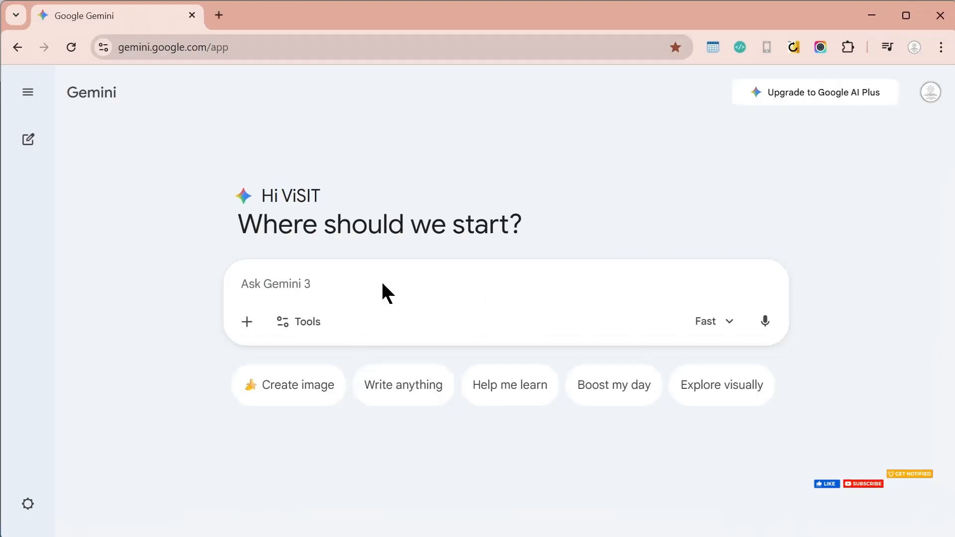
# Switch to Gemini and submit the prompt "create a random list of region, country and city (one city per row) in tabular form.".
pyautogui.click(383, 281)
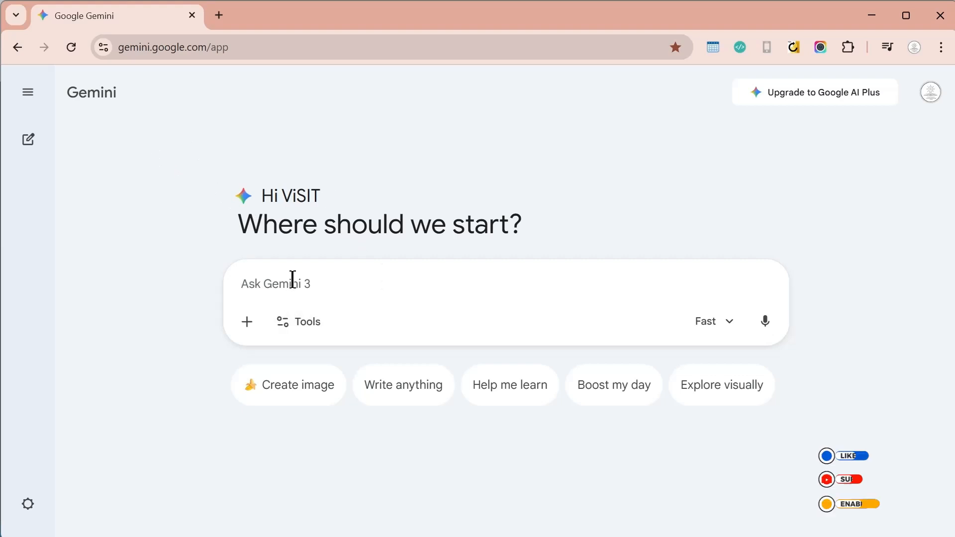
pyautogui.write('reate a land')
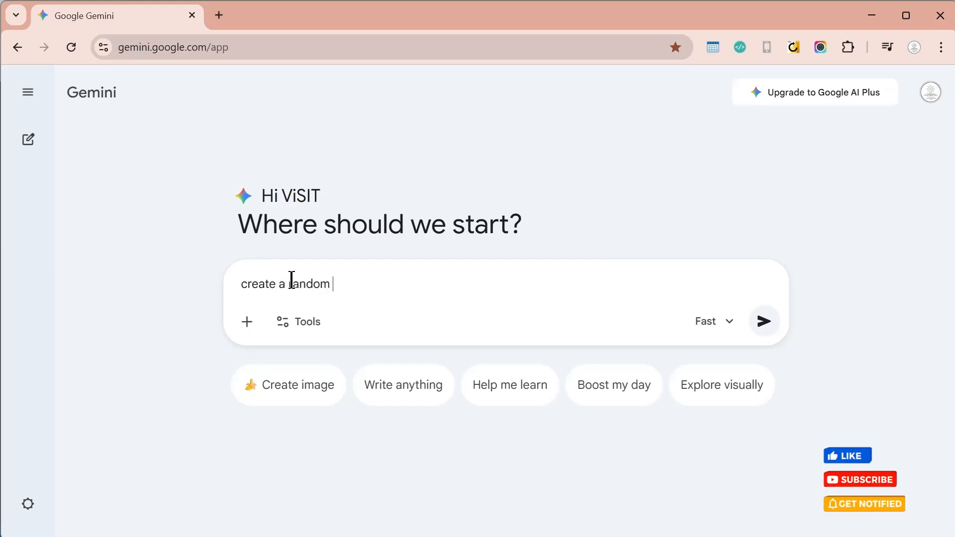
pyautogui.write('om list of re')
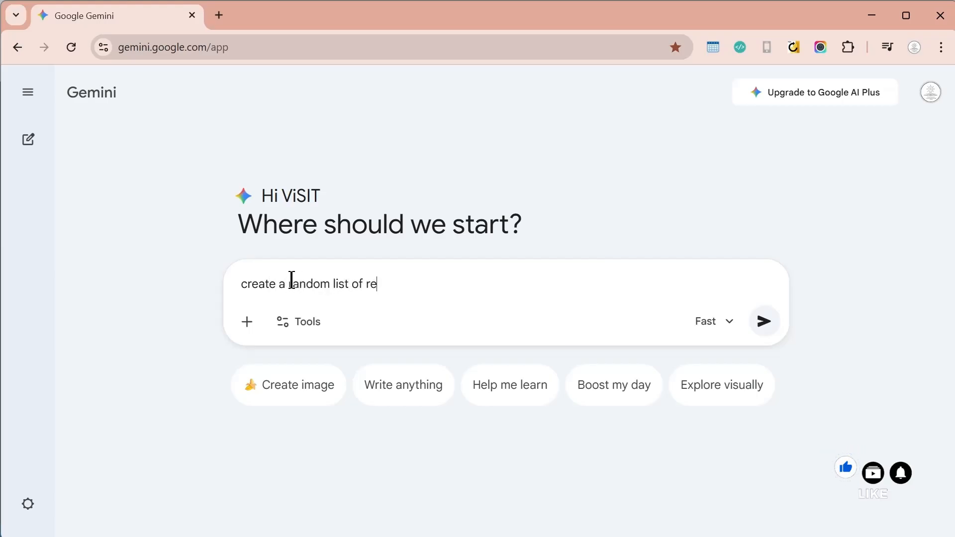
pyautogui.write('gion, countr')
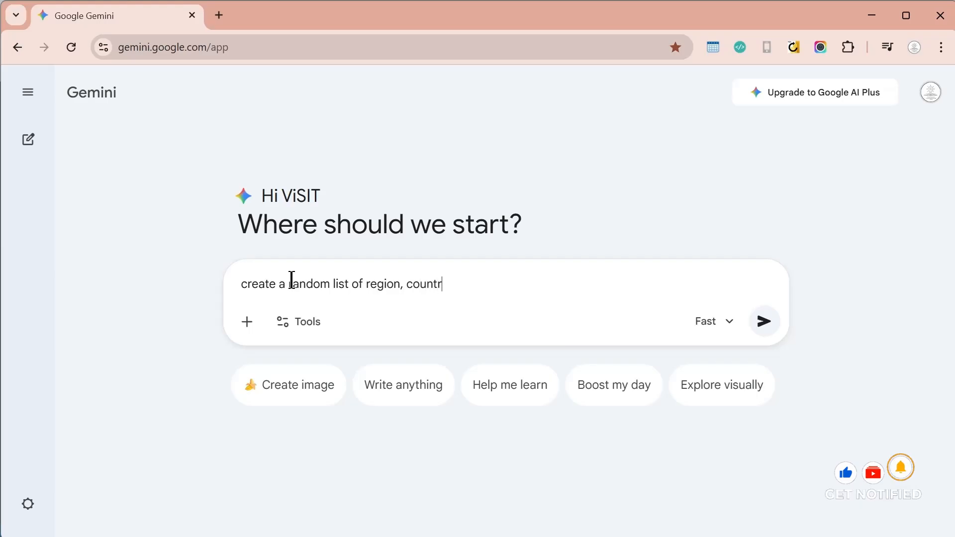
pyautogui.write('y and city ')
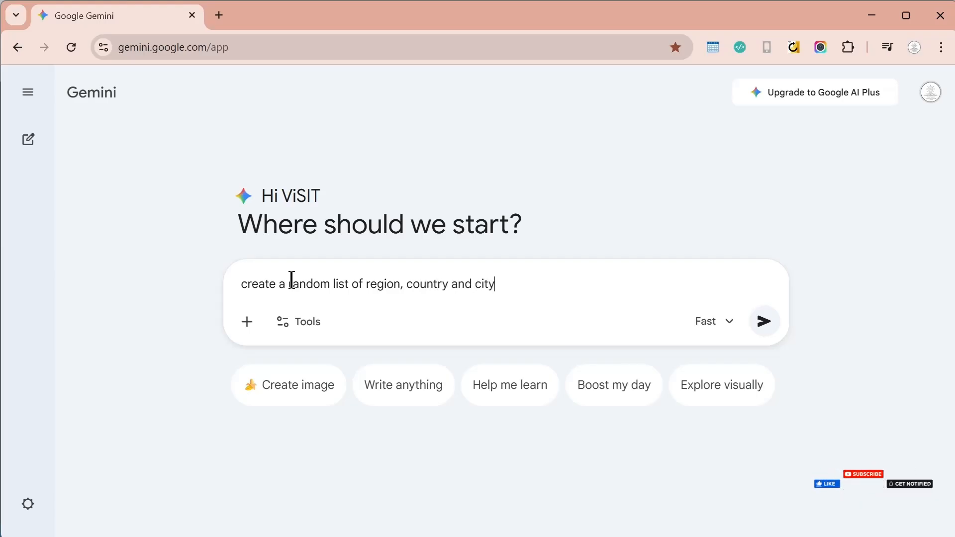
pyautogui.write('(one ci')
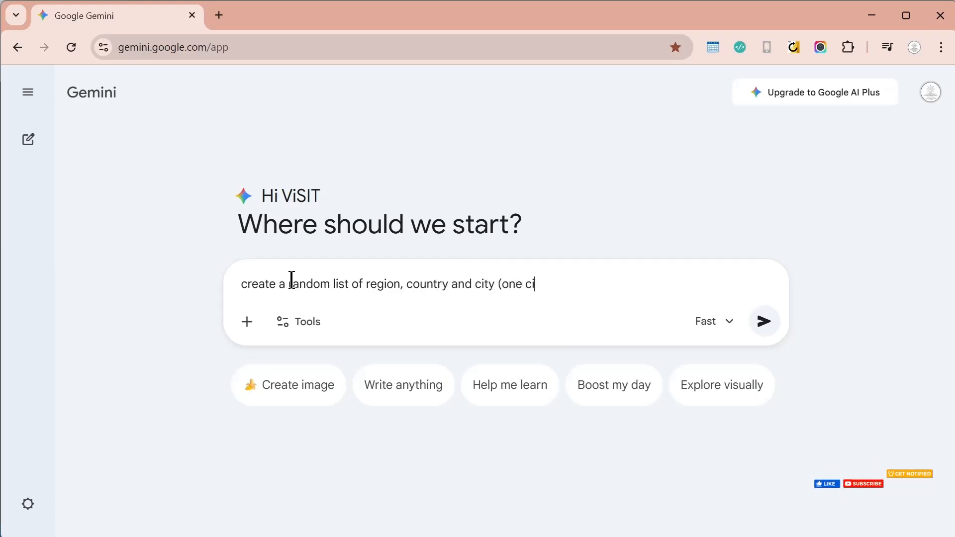
pyautogui.write('ty per line')
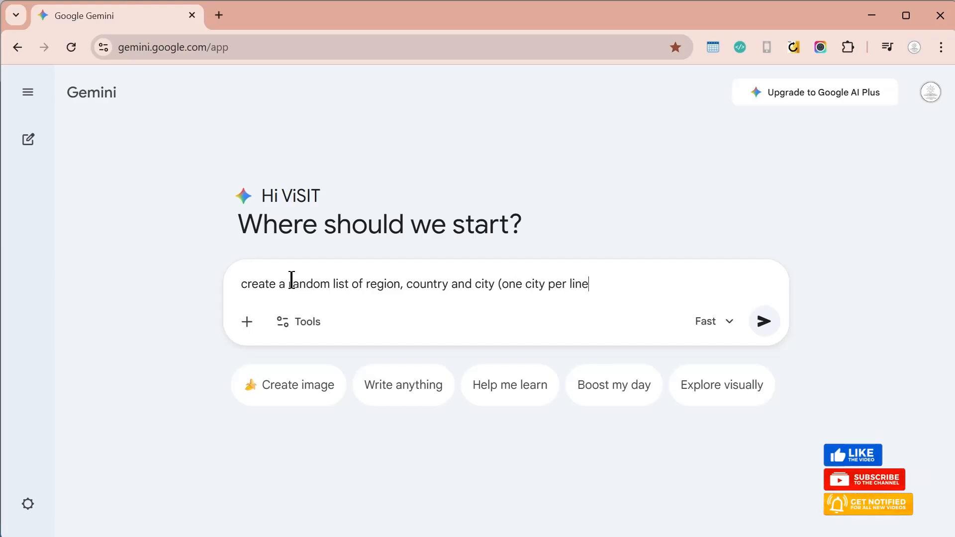
pyautogui.press('BackSpace')
pyautogui.press('BackSpace')
pyautogui.press('BackSpace')
pyautogui.press('BackSpace')
pyautogui.write('row')
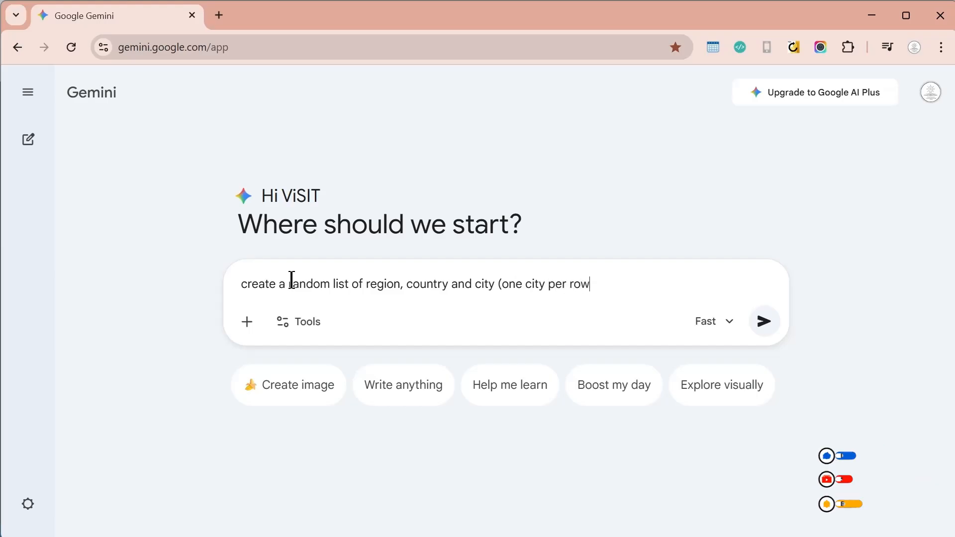
pyautogui.write(') in tabular form.')
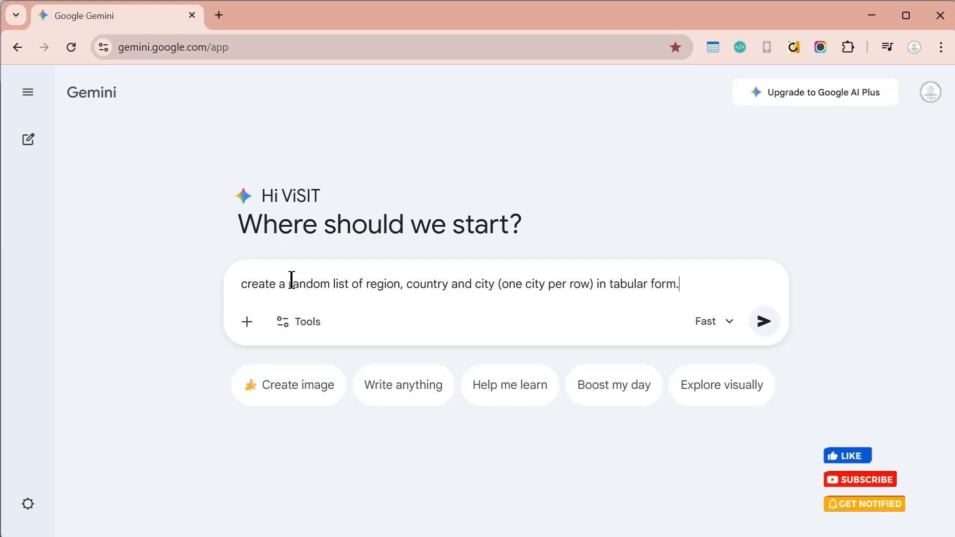
pyautogui.press('Return')
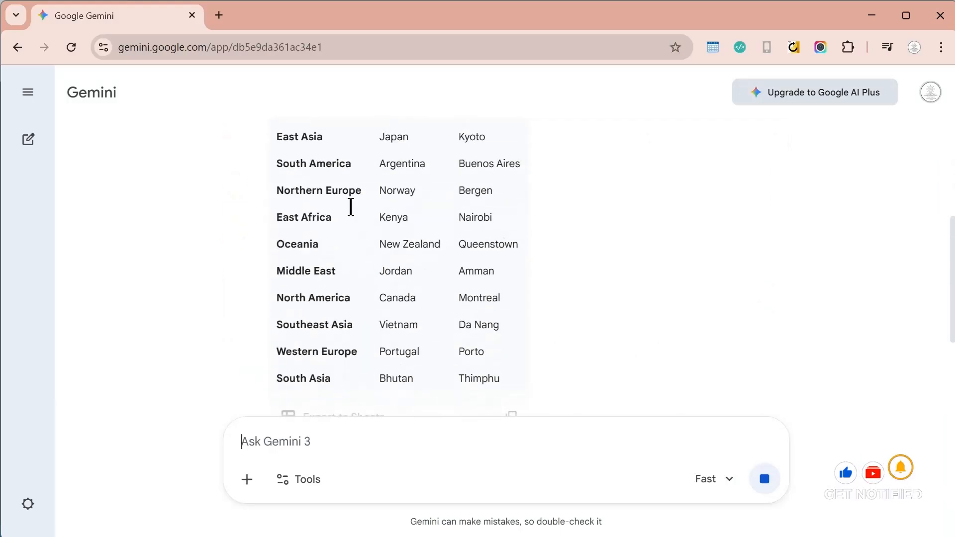
pyautogui.scroll(8, 431, 335)
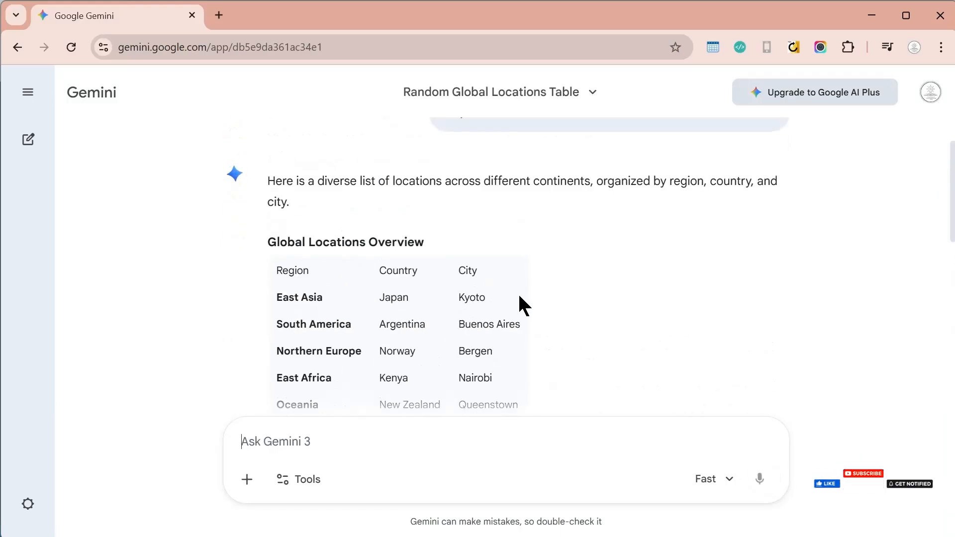
pyautogui.scroll(2, 518, 293)
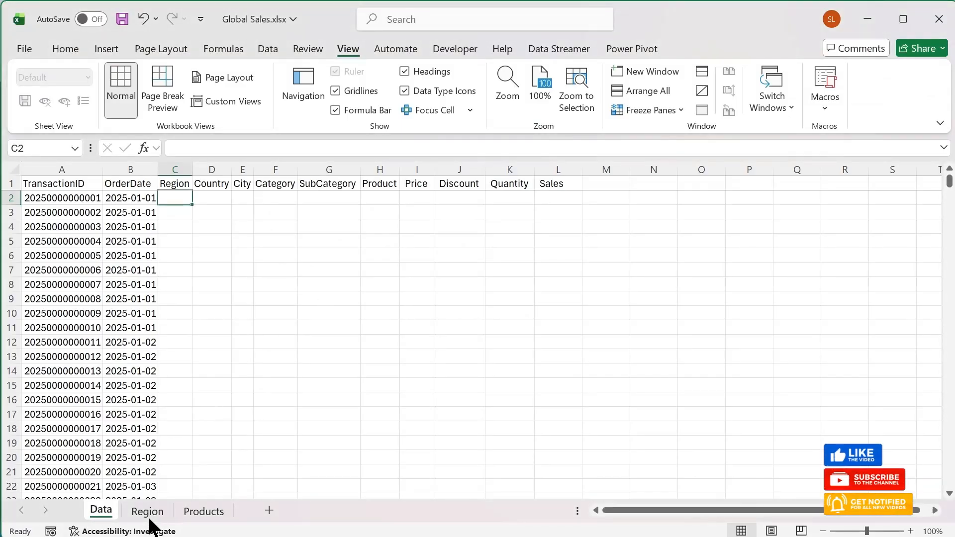
# Review the region, country and city list on the Region sheet, then select cell E2 under City on the Data sheet.
pyautogui.click(148, 512)
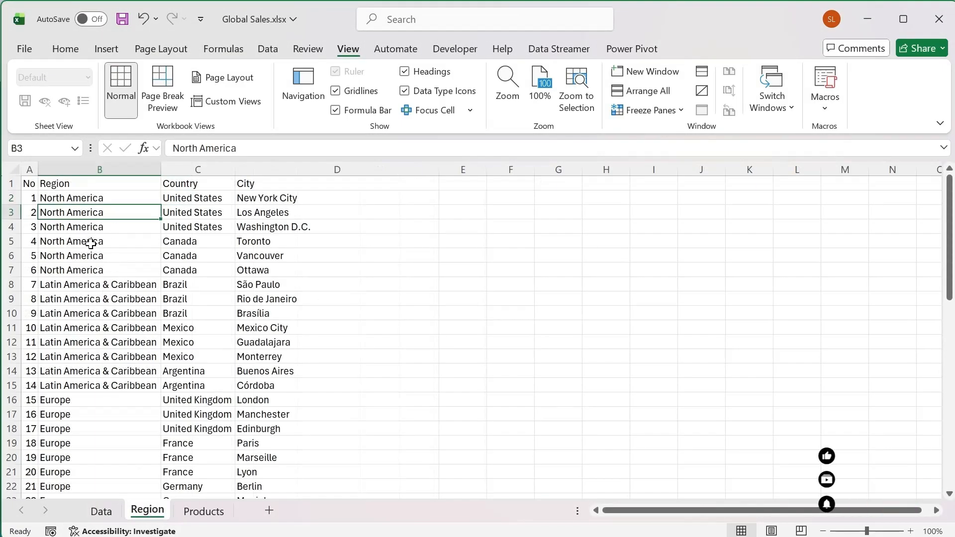
pyautogui.scroll(-5, 97, 257)
pyautogui.scroll(-8, 97, 259)
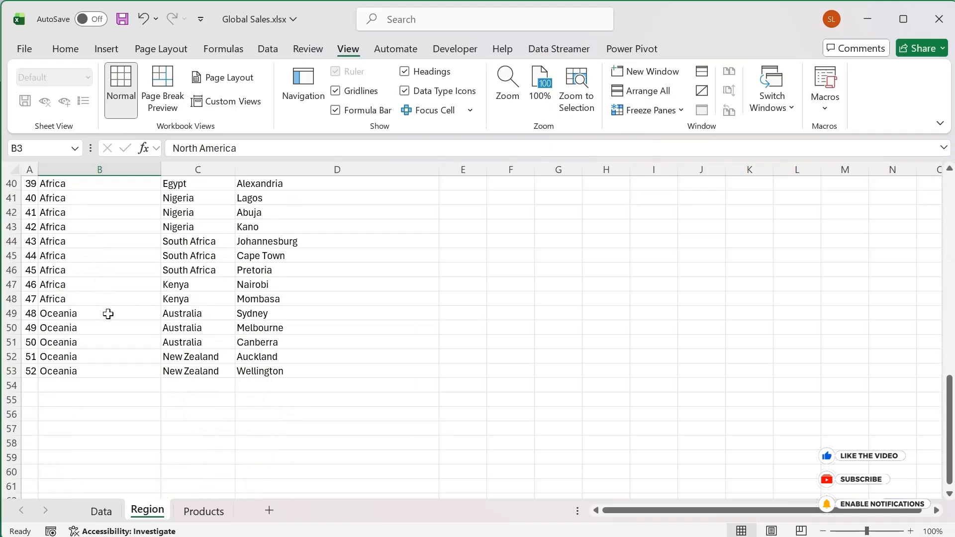
pyautogui.scroll(13, 228, 373)
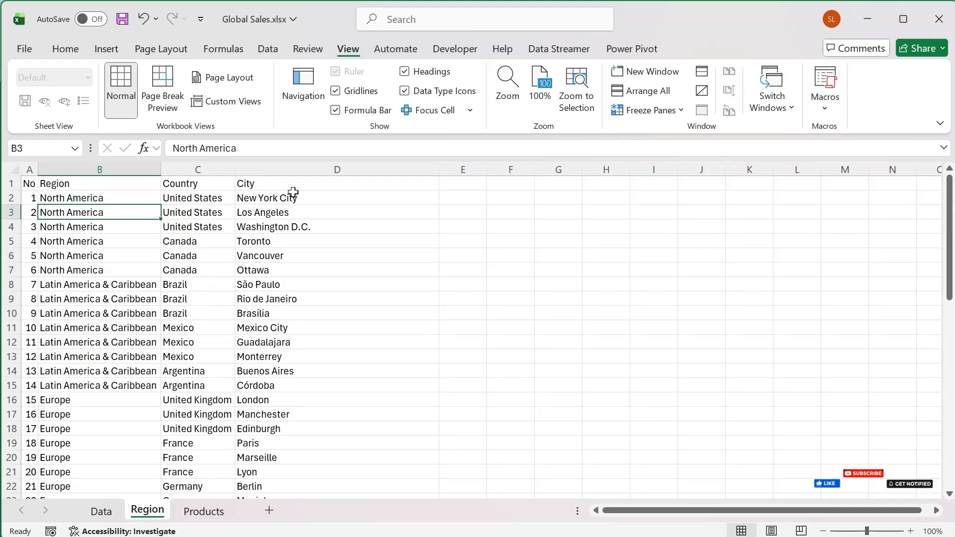
pyautogui.click(100, 511)
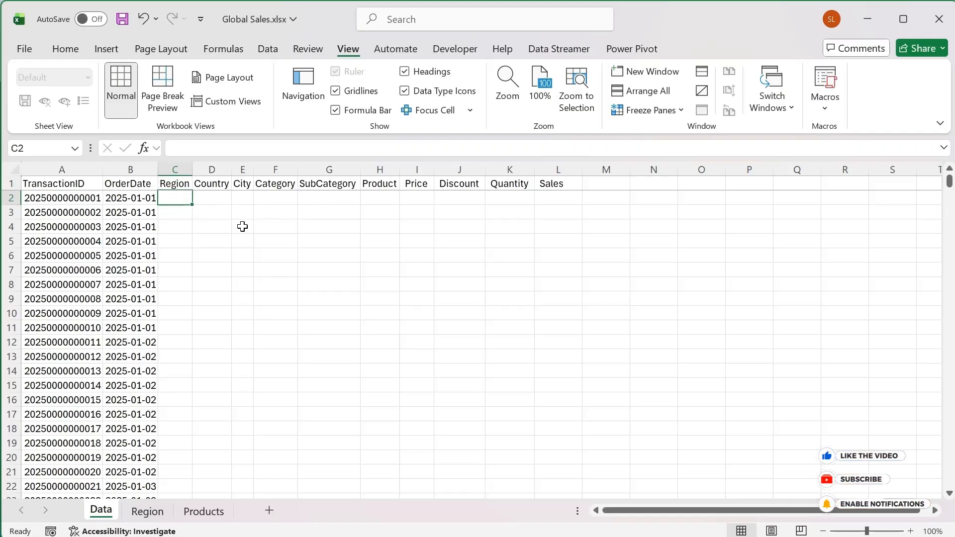
pyautogui.click(243, 200)
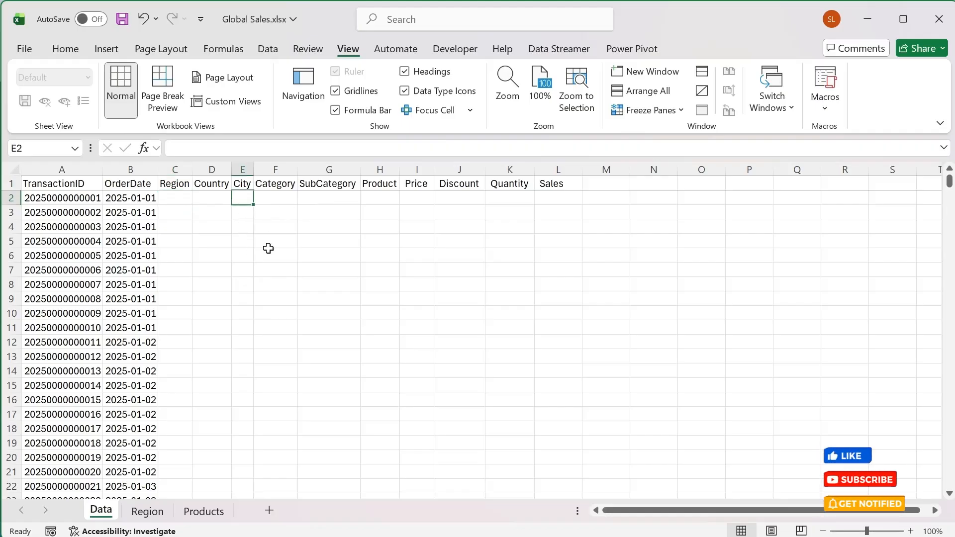
# Examine the No column on the Region sheet from its first to its last row to determine the numbering range.
pyautogui.click(147, 511)
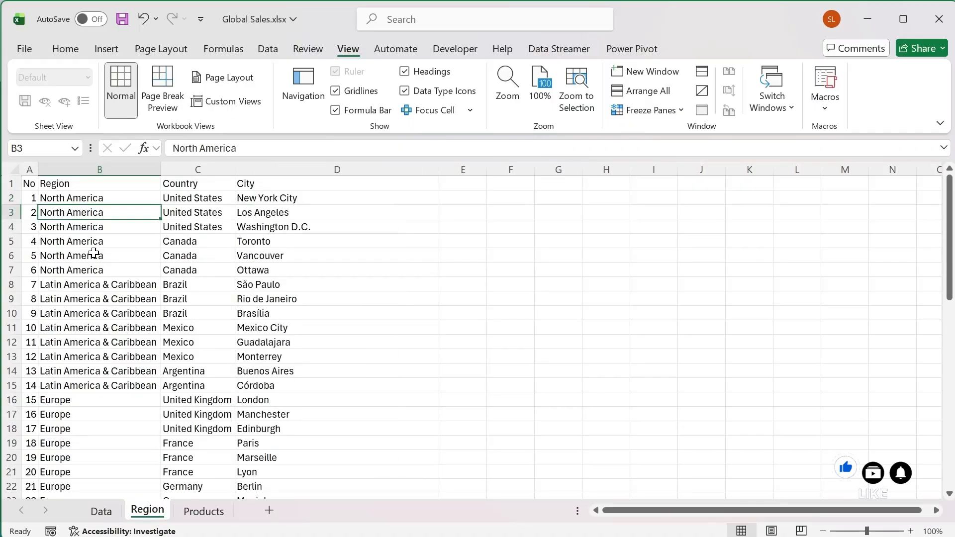
pyautogui.press('Right')
pyautogui.press('Right')
pyautogui.press('Home')
pyautogui.hotkey('ctrl', 'Down')
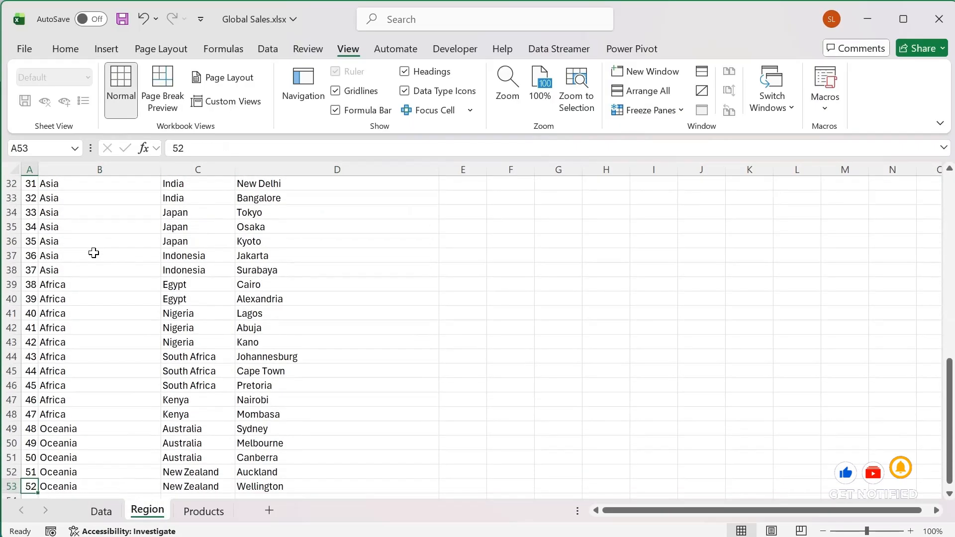
pyautogui.hotkey('ctrl', 'Home')
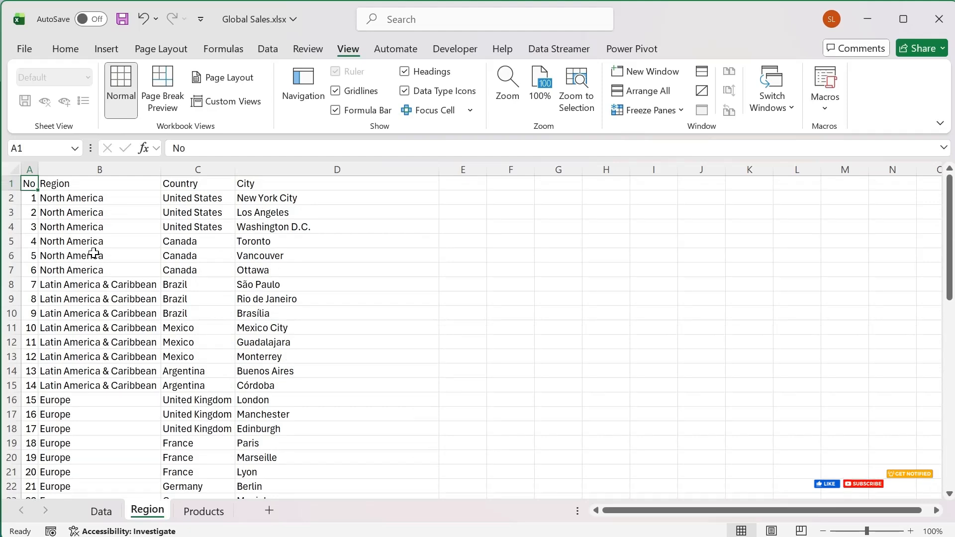
pyautogui.hotkey('ctrl', 'Down')
pyautogui.hotkey('ctrl', 'Home')
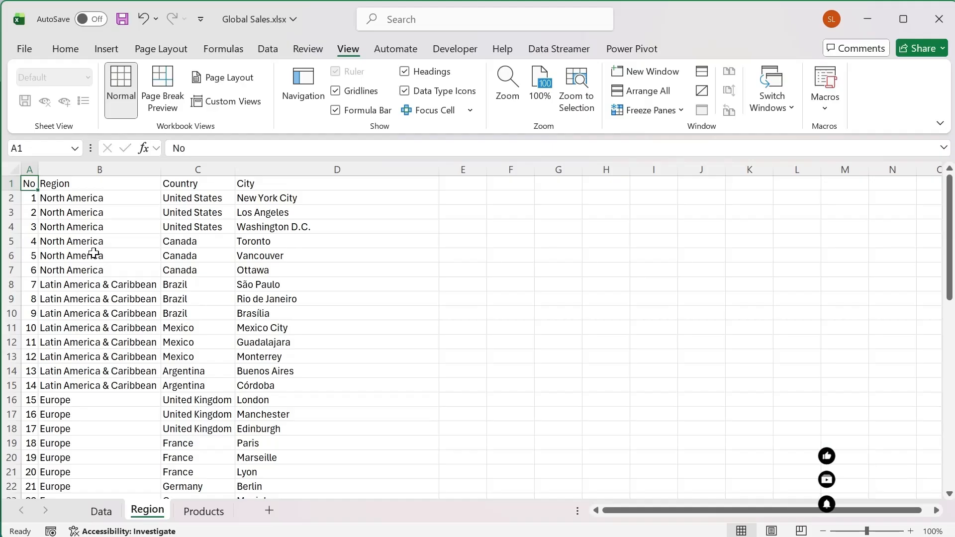
pyautogui.hotkey('ctrl', 'Down')
pyautogui.hotkey('ctrl', 'Home')
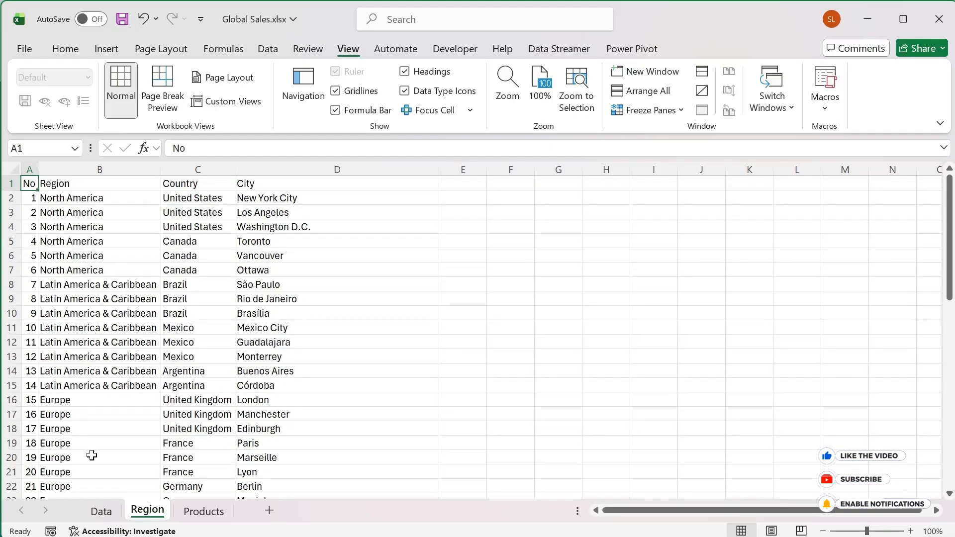
# Begin the City formula in E2 of the Data sheet with =RANDBETWEEN(1,52).
pyautogui.click(101, 513)
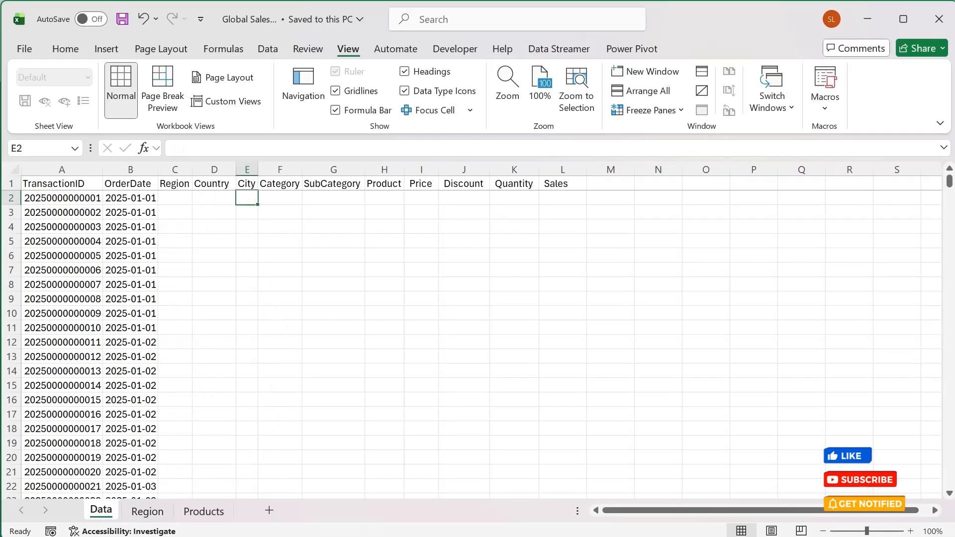
pyautogui.write('=random')
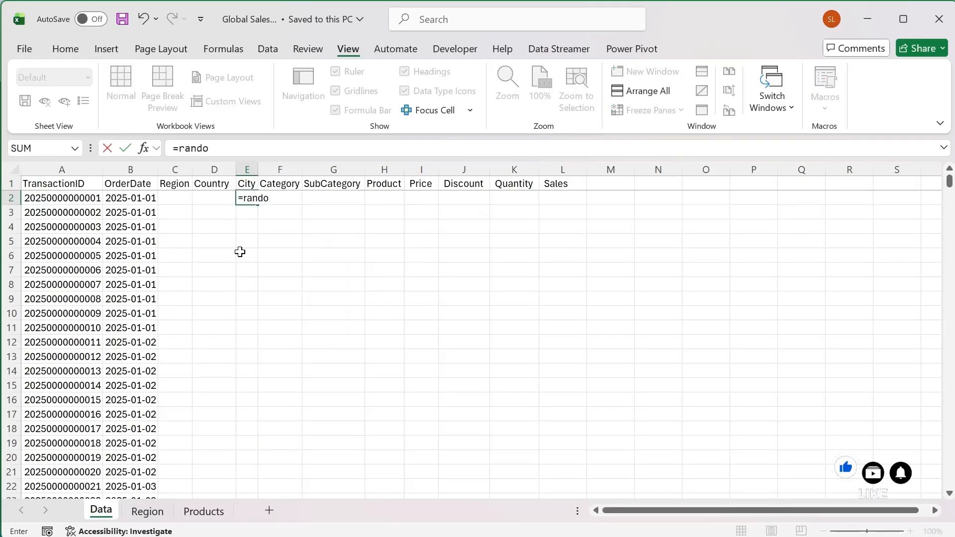
pyautogui.press('BackSpace')
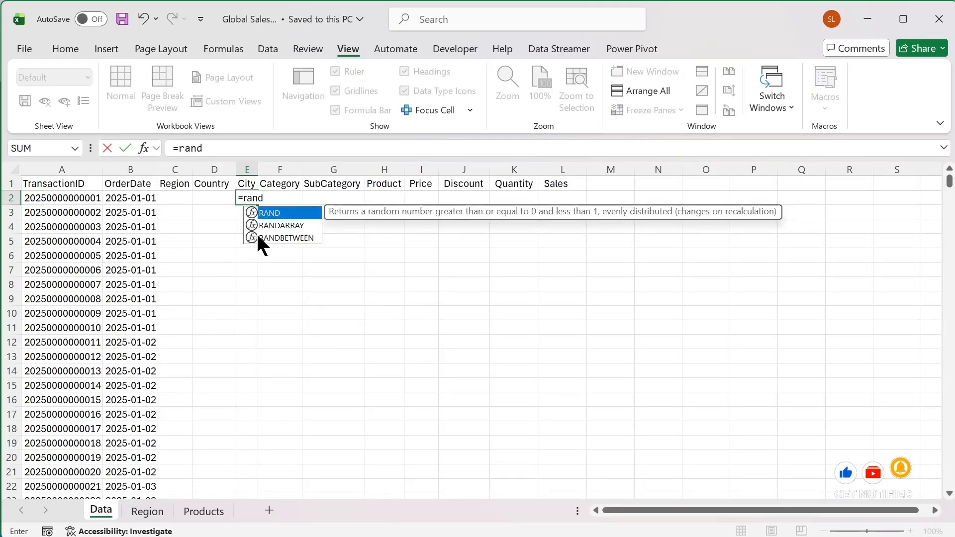
pyautogui.doubleClick(258, 239)
pyautogui.write('1,5')
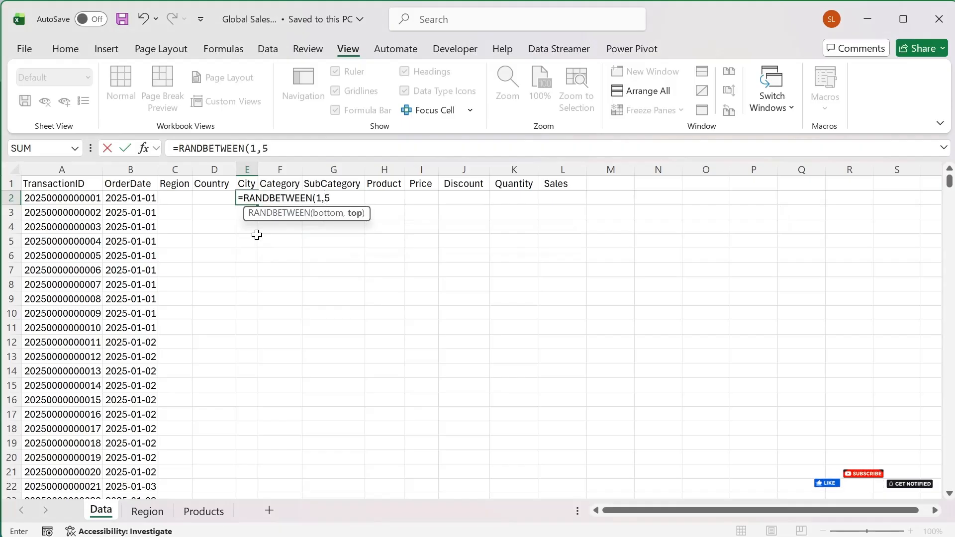
pyautogui.write('2)')
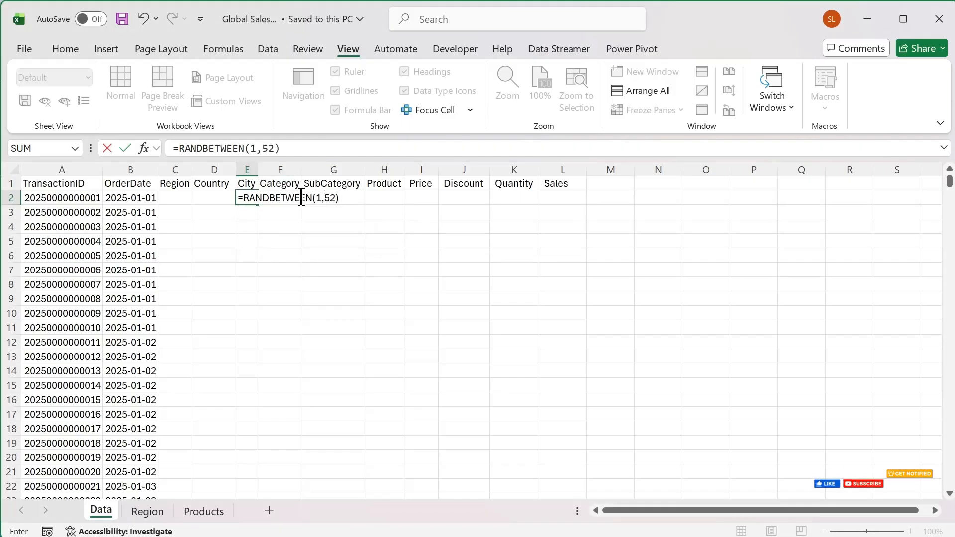
# Wrap the E2 random number in XLOOKUP with lookup array Region!A:A and return array Region!D:D, and widen the City column.
pyautogui.click(180, 149)
pyautogui.write('xlook')
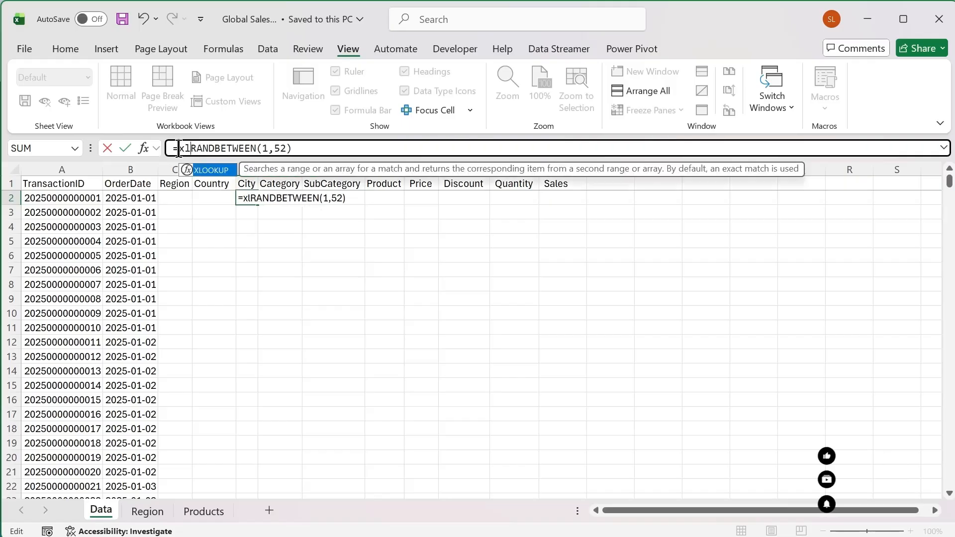
pyautogui.write('up(')
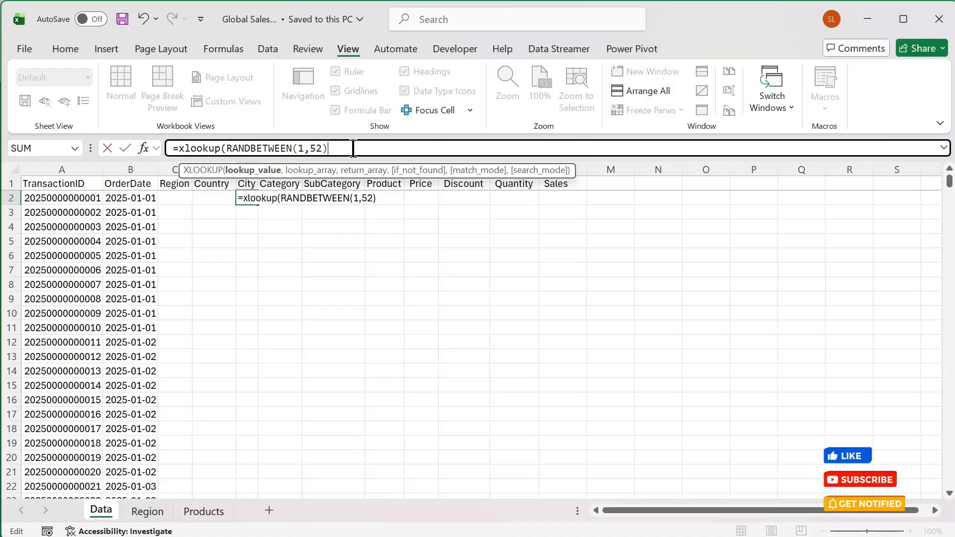
pyautogui.click(149, 513)
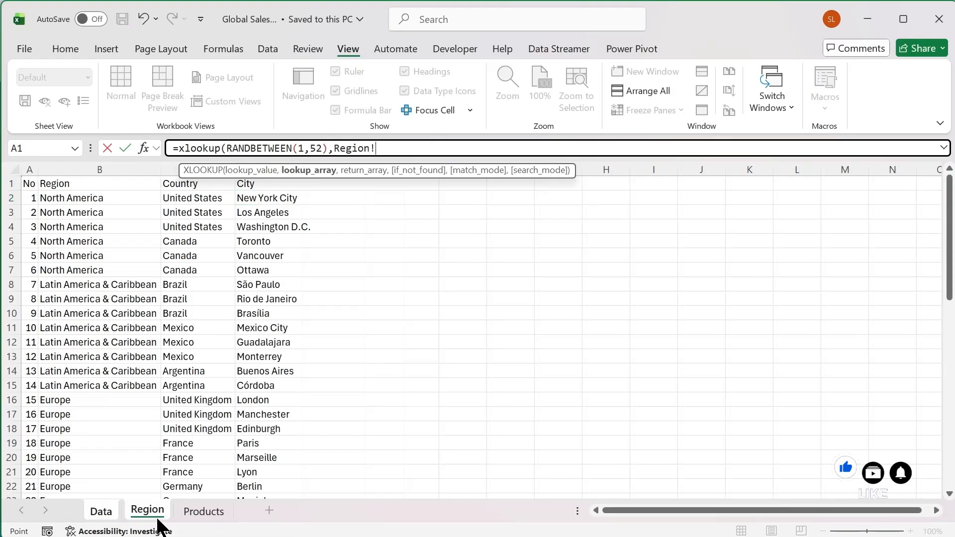
pyautogui.click(30, 170)
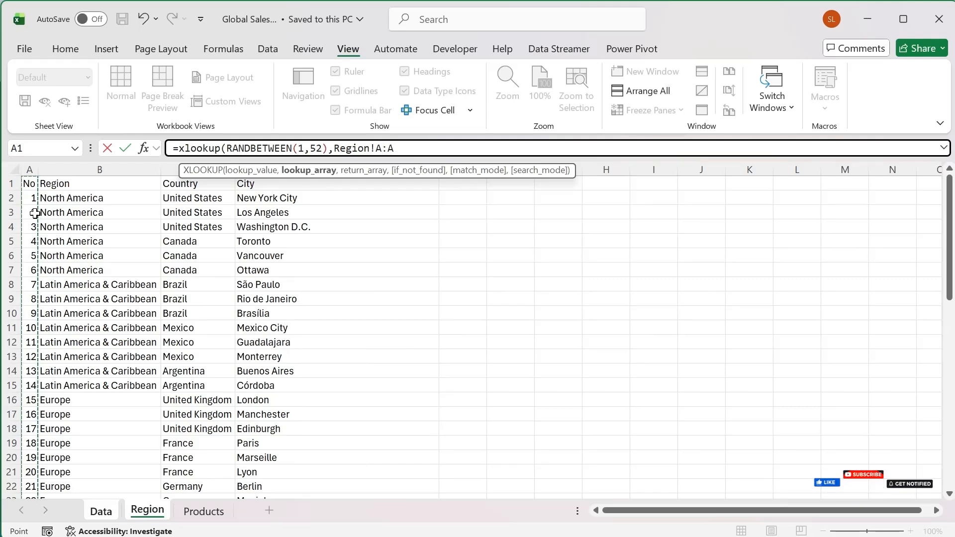
pyautogui.write(',')
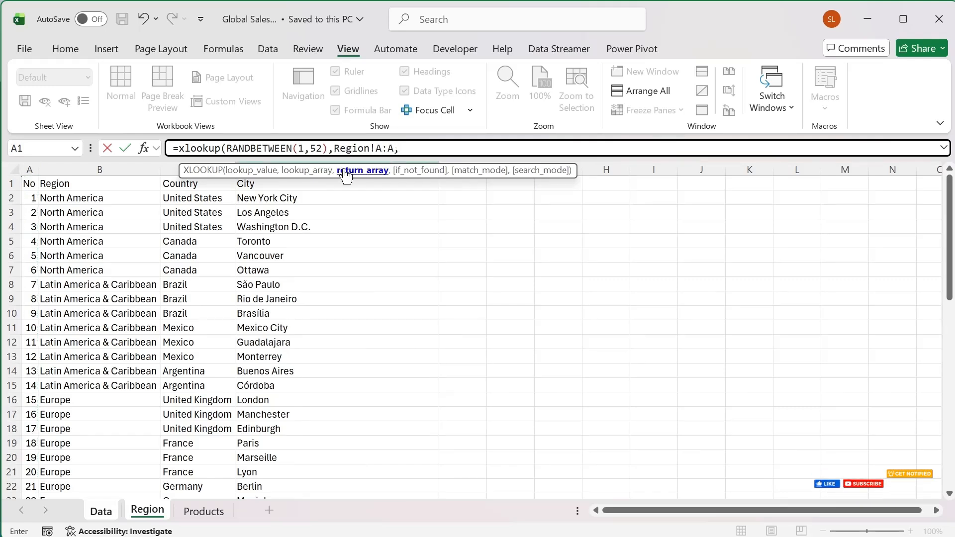
pyautogui.click(259, 173)
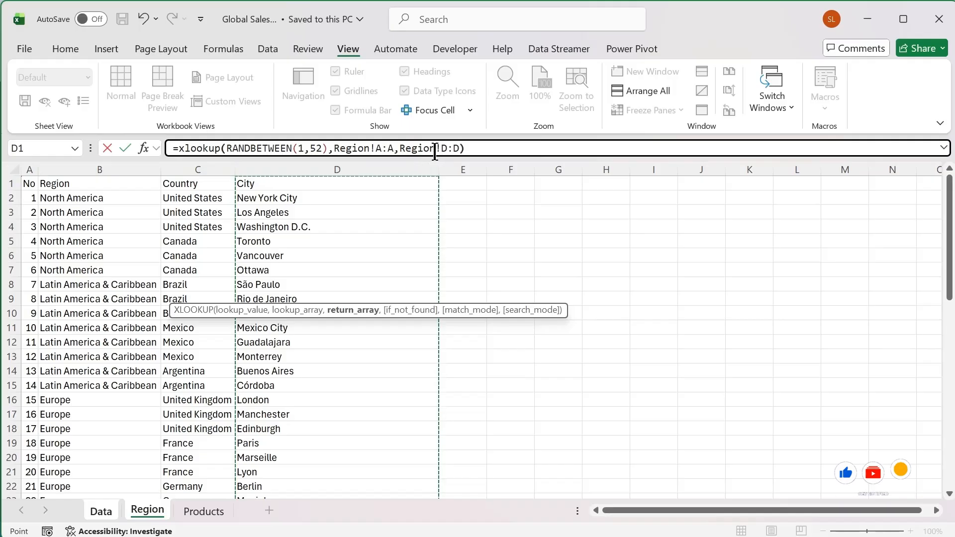
pyautogui.press('Return')
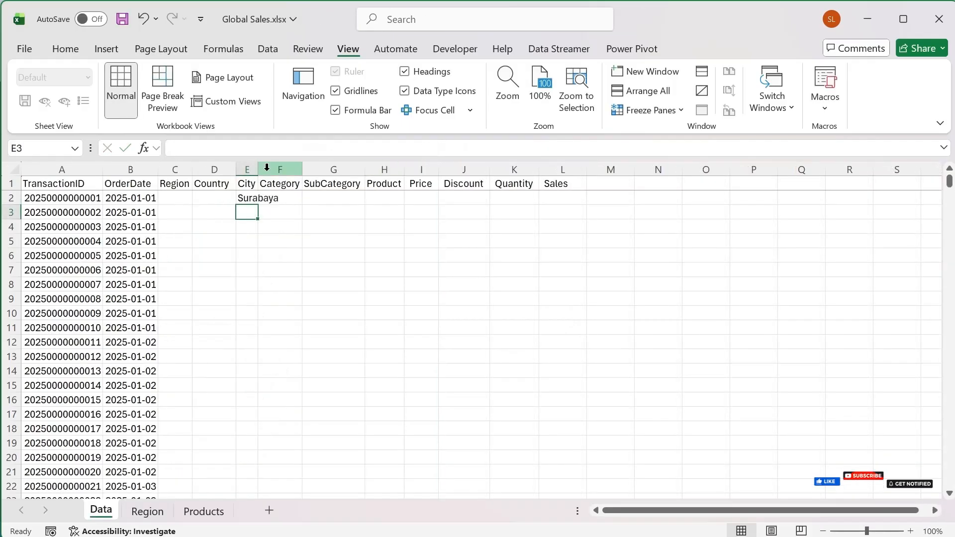
pyautogui.moveTo(258, 169); pyautogui.dragTo(296, 170)
# Enter an XLOOKUP formula in Country cell D2 that finds E2 in Region!D:D and returns Region!C:C.
pyautogui.click(223, 197)
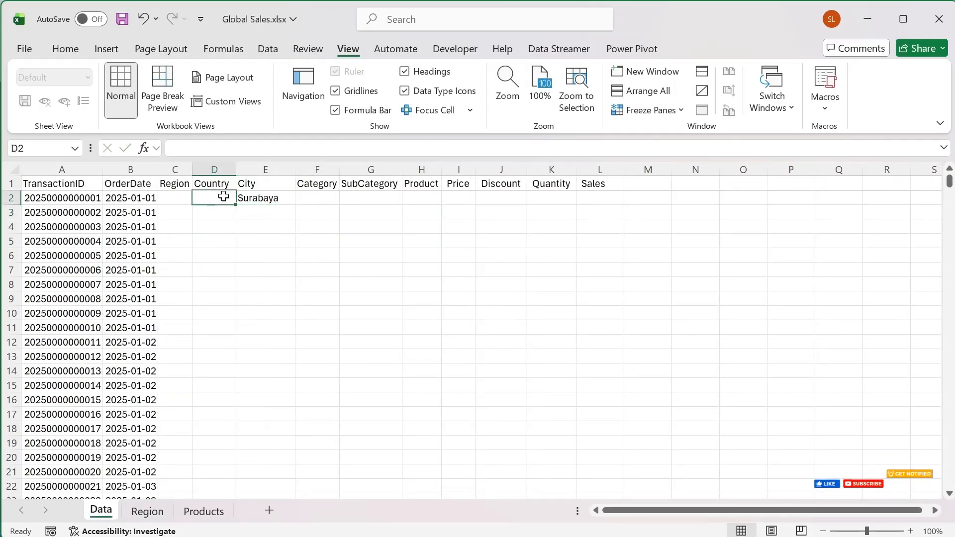
pyautogui.write('=')
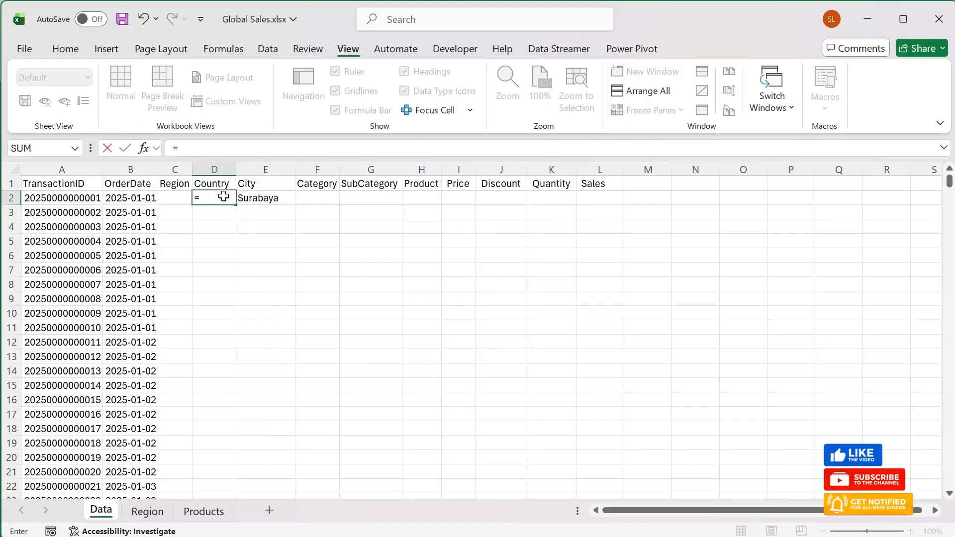
pyautogui.write('xlookup(')
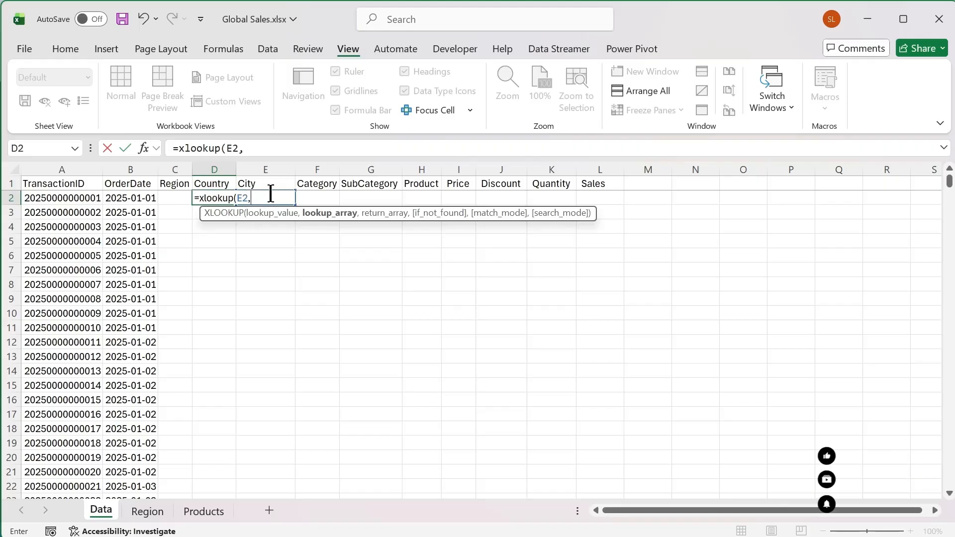
pyautogui.click(147, 511)
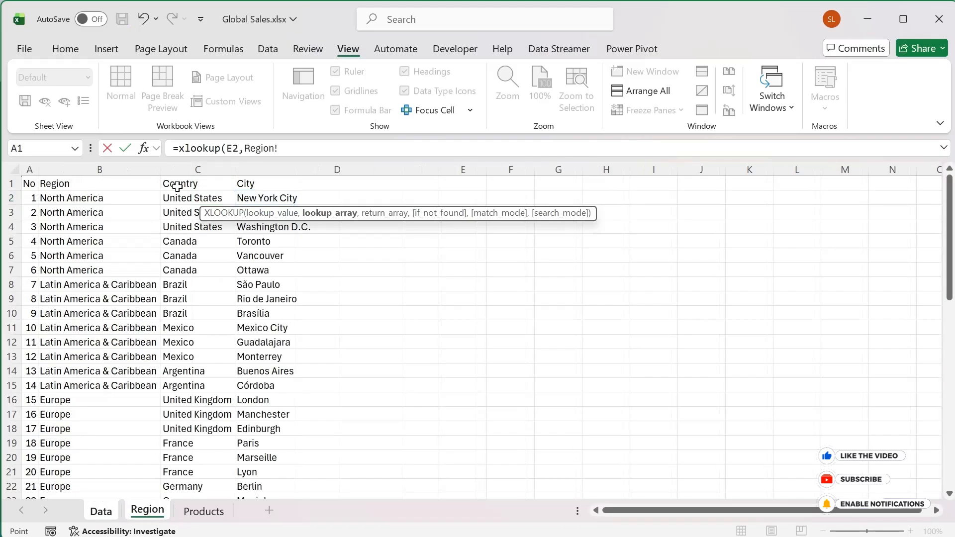
pyautogui.click(271, 168)
pyautogui.write(',')
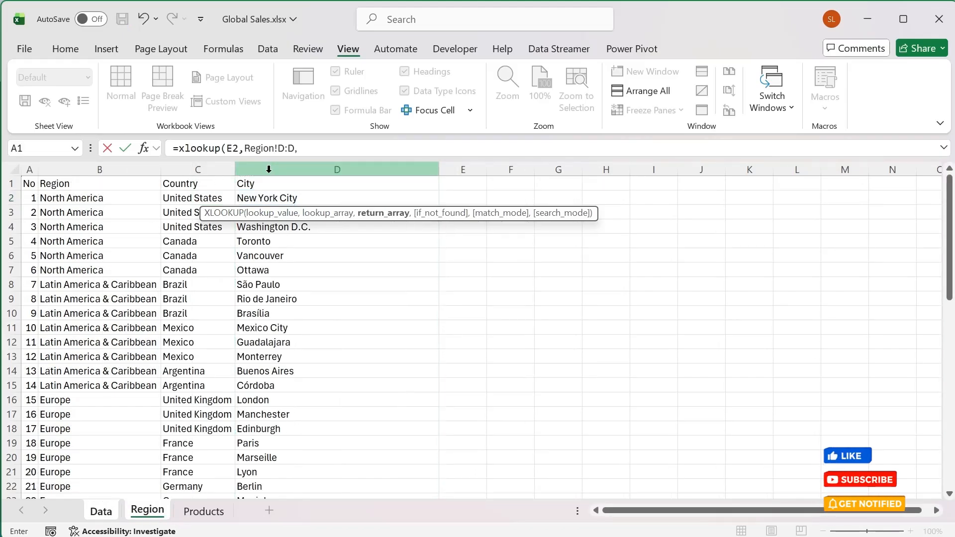
pyautogui.click(192, 165)
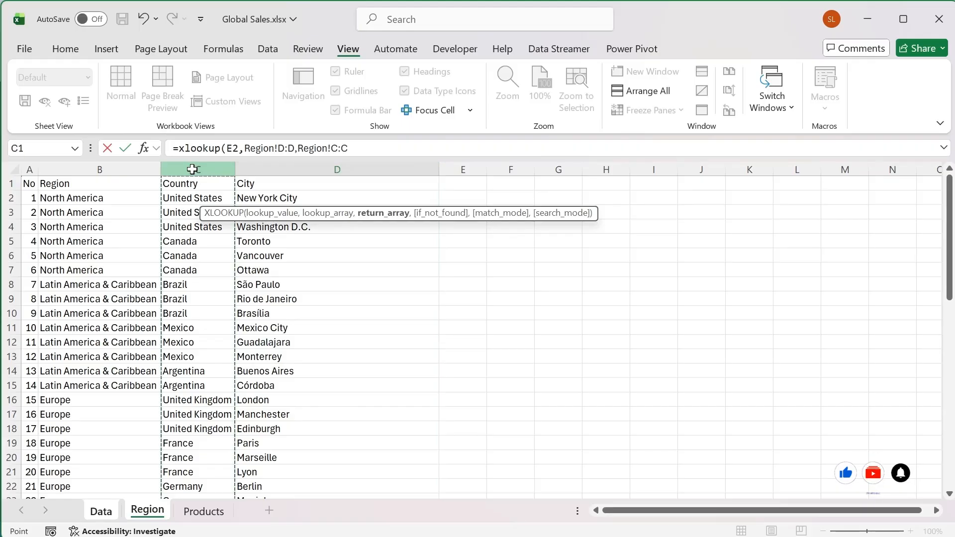
pyautogui.press('Return')
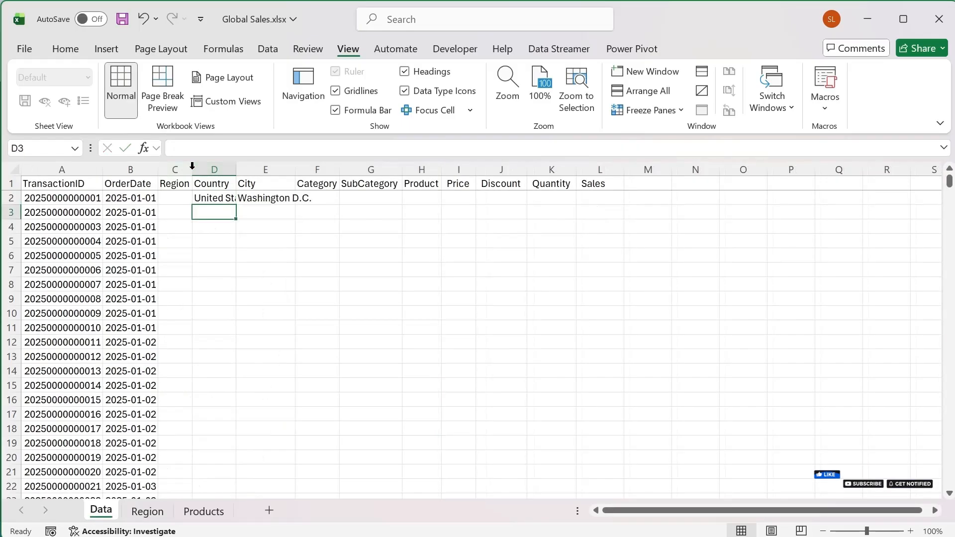
# Auto-fit the Country column and re-enter the D2 formula to recalculate the random city and its country.
pyautogui.doubleClick(236, 166)
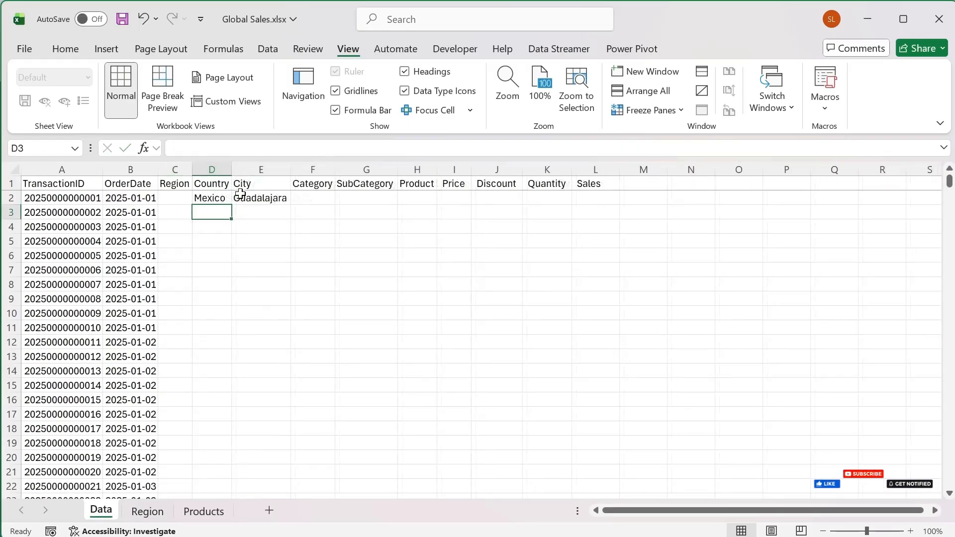
pyautogui.doubleClick(212, 193)
pyautogui.press('Return')
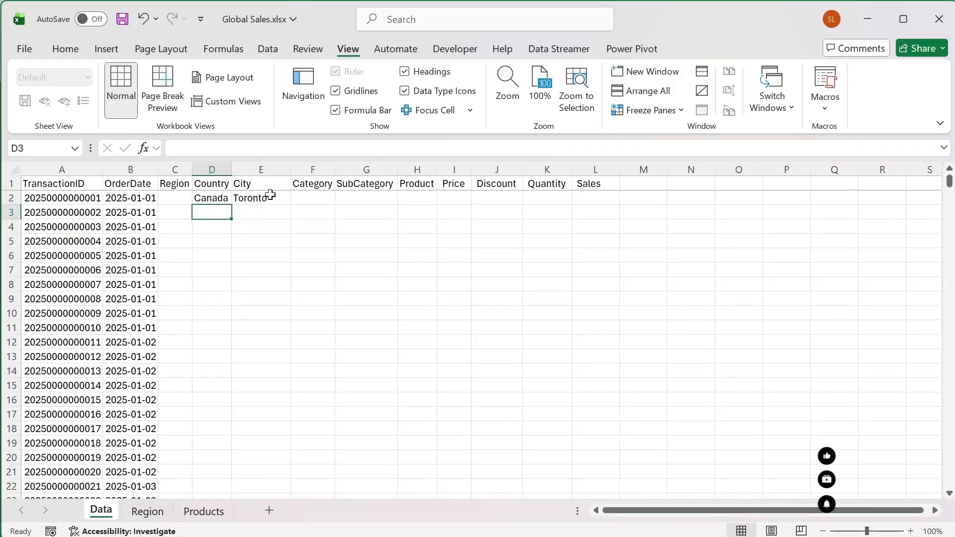
# Enter an XLOOKUP formula in Region cell C2 that finds D2 in Region!C:C and returns Region!B:B.
pyautogui.click(175, 197)
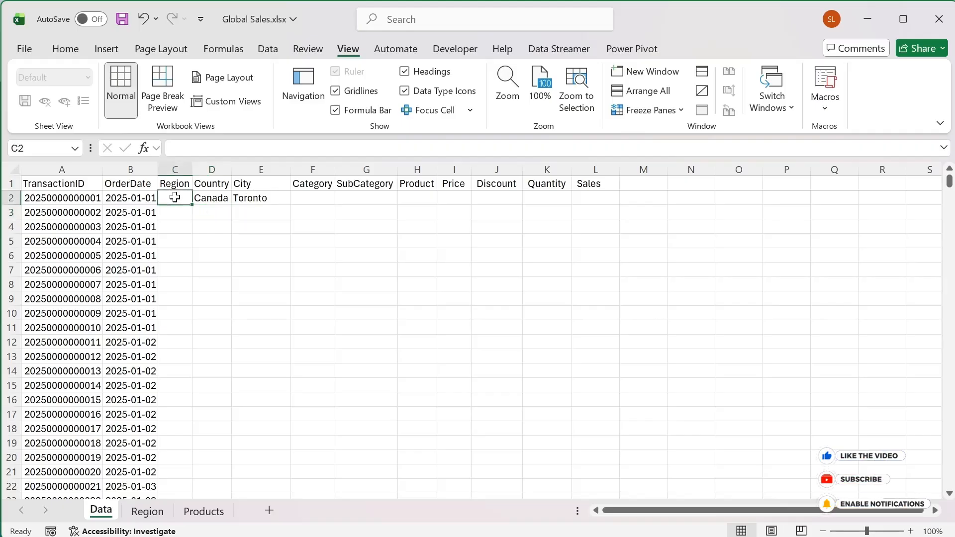
pyautogui.write('=xl')
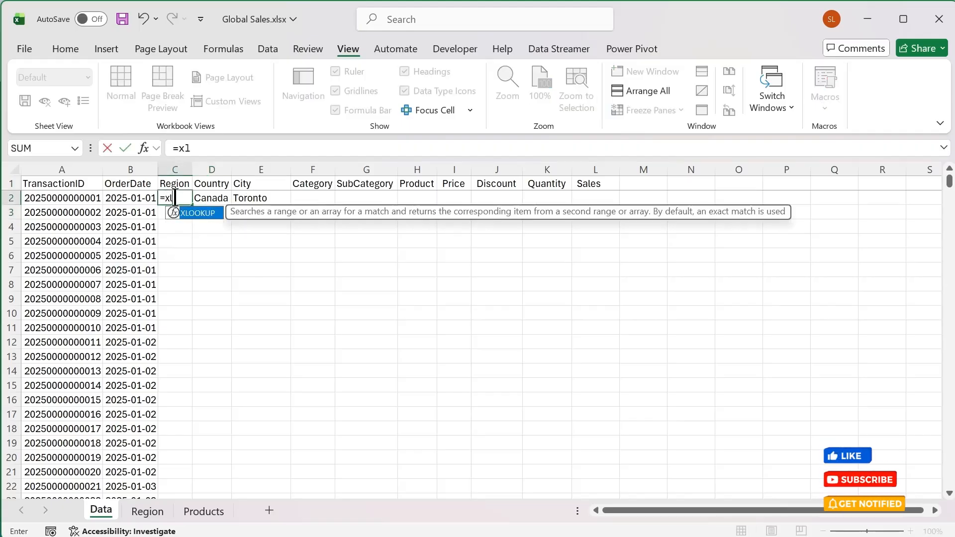
pyautogui.write('ookup(')
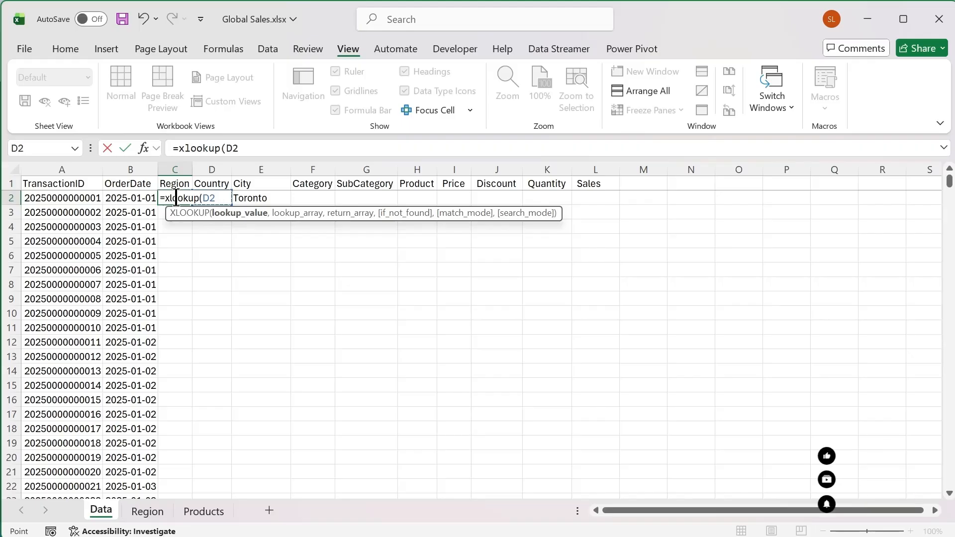
pyautogui.write(',')
pyautogui.click(146, 511)
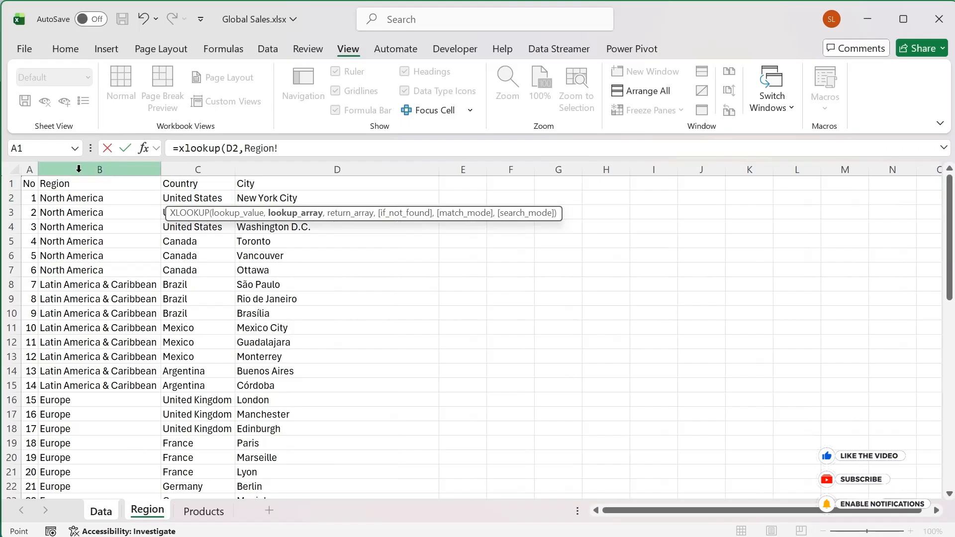
pyautogui.click(201, 172)
pyautogui.write(',')
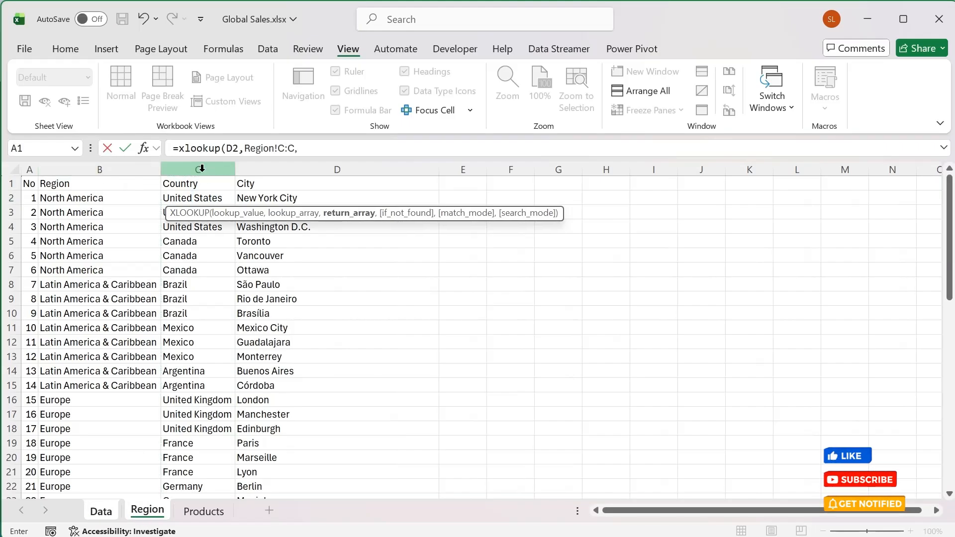
pyautogui.click(65, 165)
pyautogui.press('Return')
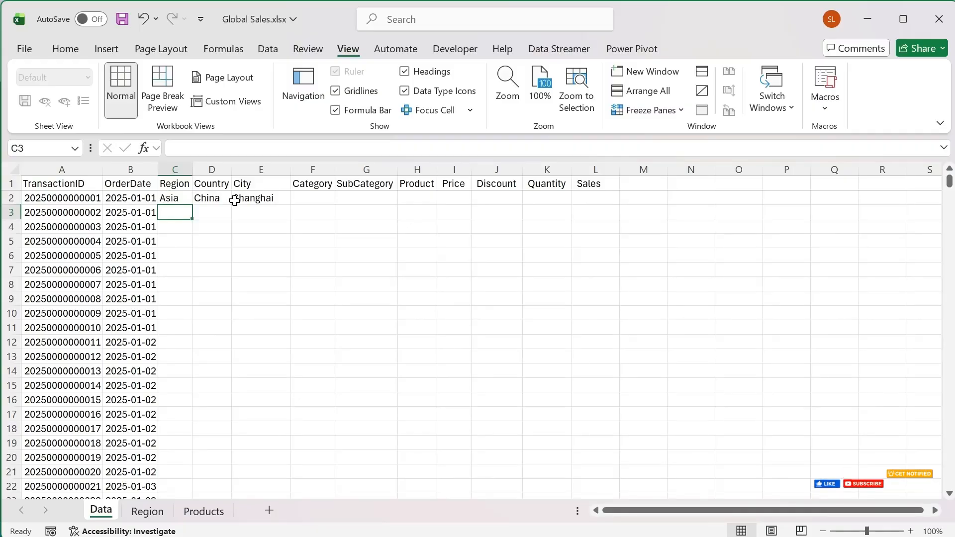
# Fill the Region, Country and City formulas in C2:E2 down alongside the existing transaction rows.
pyautogui.moveTo(172, 198); pyautogui.dragTo(269, 199)
pyautogui.doubleClick(291, 205)
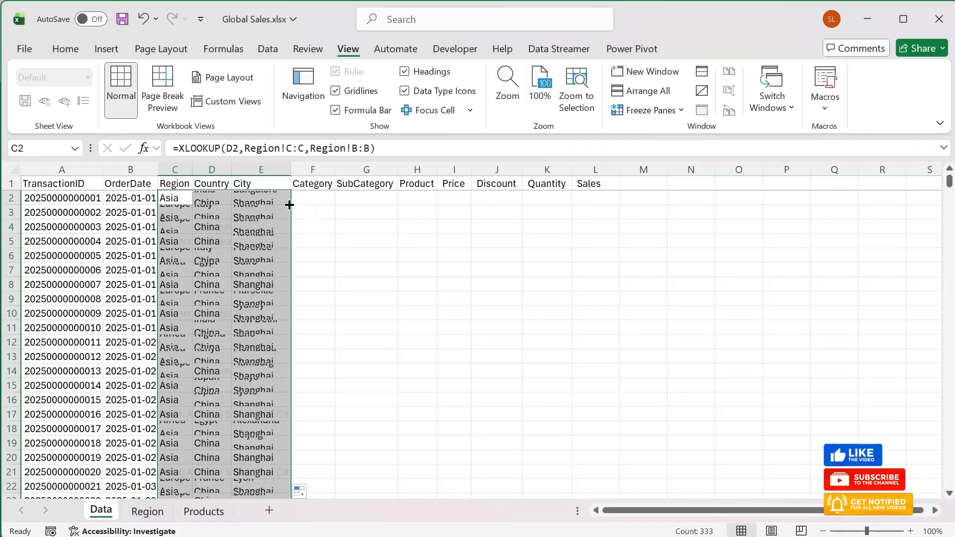
pyautogui.click(243, 285)
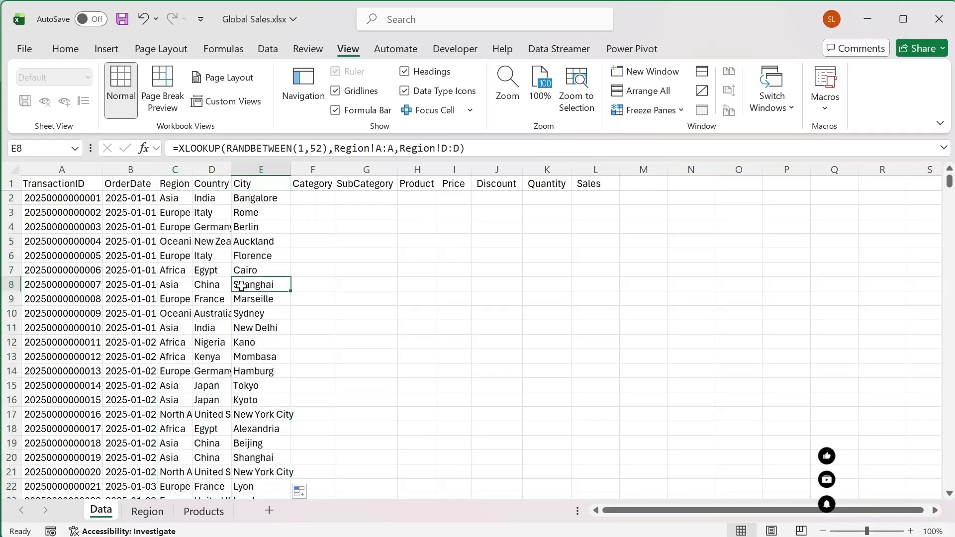
# Extend the TransactionID and OrderDate formulas from row 112 down to row 4358.
pyautogui.hotkey('ctrl', 'Down')
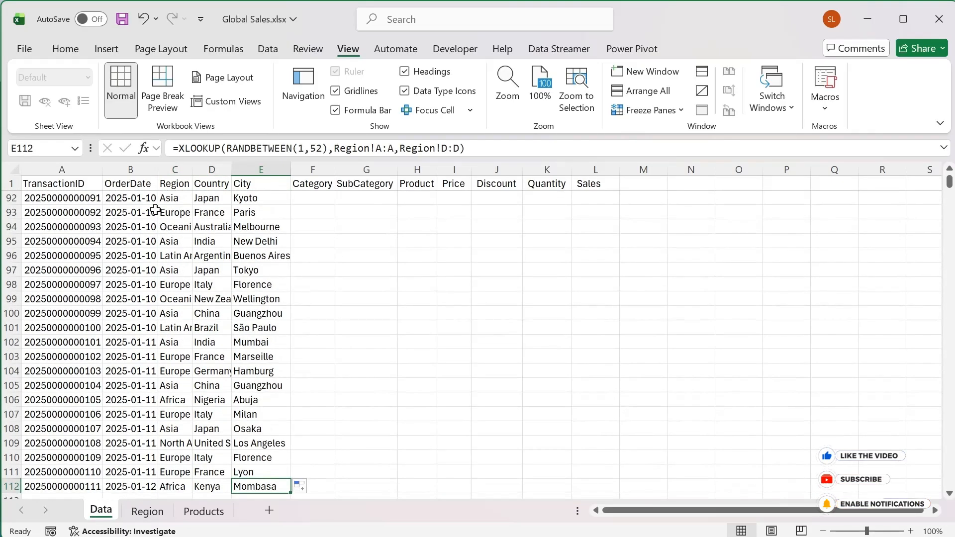
pyautogui.moveTo(43, 487); pyautogui.dragTo(150, 475)
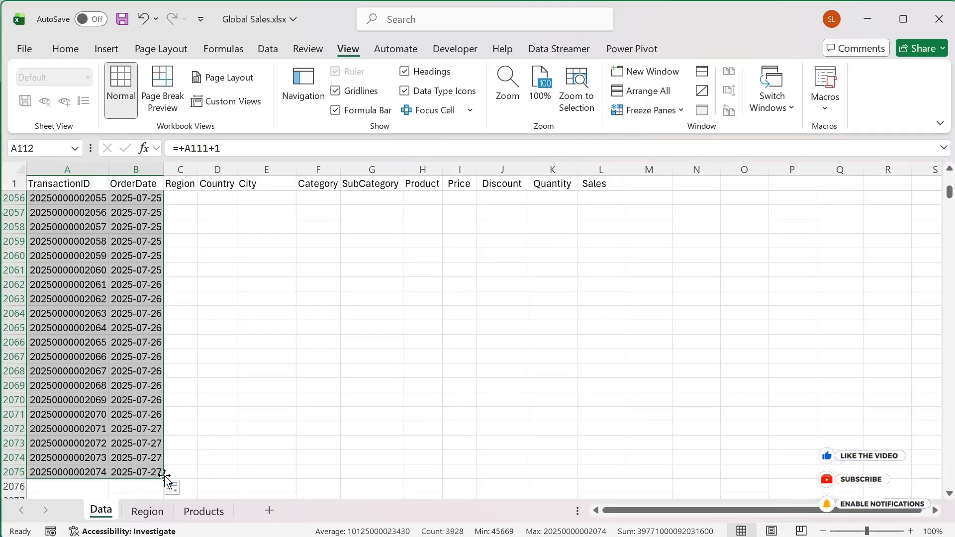
pyautogui.moveTo(165, 476)
pyautogui.mouseDown()
pyautogui.moveTo(164, 500)
pyautogui.moveTo(164, 473)
pyautogui.mouseUp()
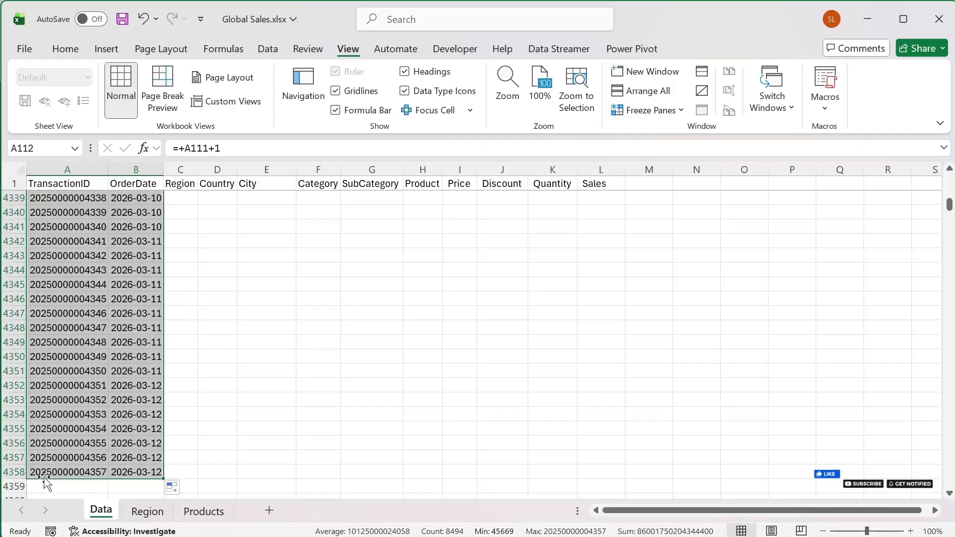
# Delete rows 3542 through 4358 so the data ends at OrderDate 2025-12-20, and go to the last remaining row.
pyautogui.click(14, 472)
pyautogui.scroll(20, 15, 453)
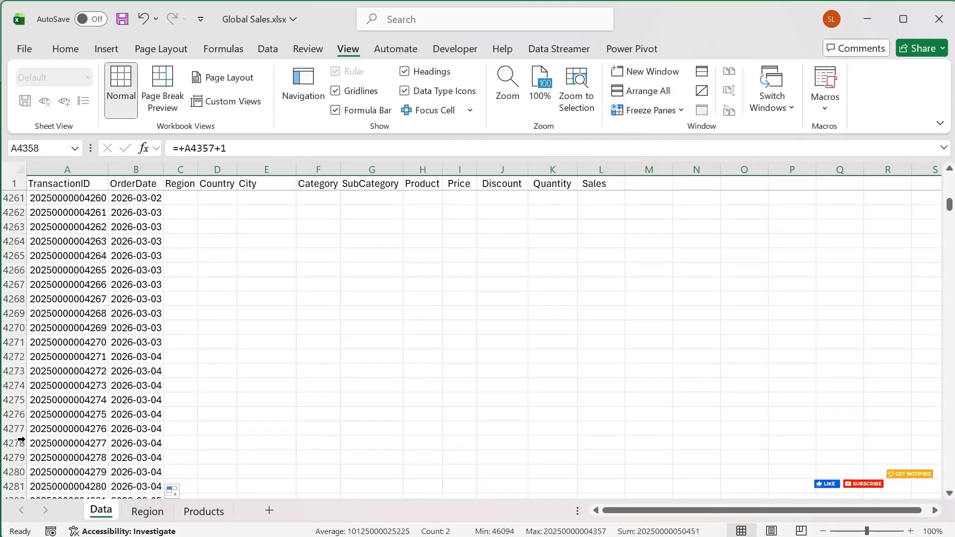
pyautogui.scroll(20, 21, 440)
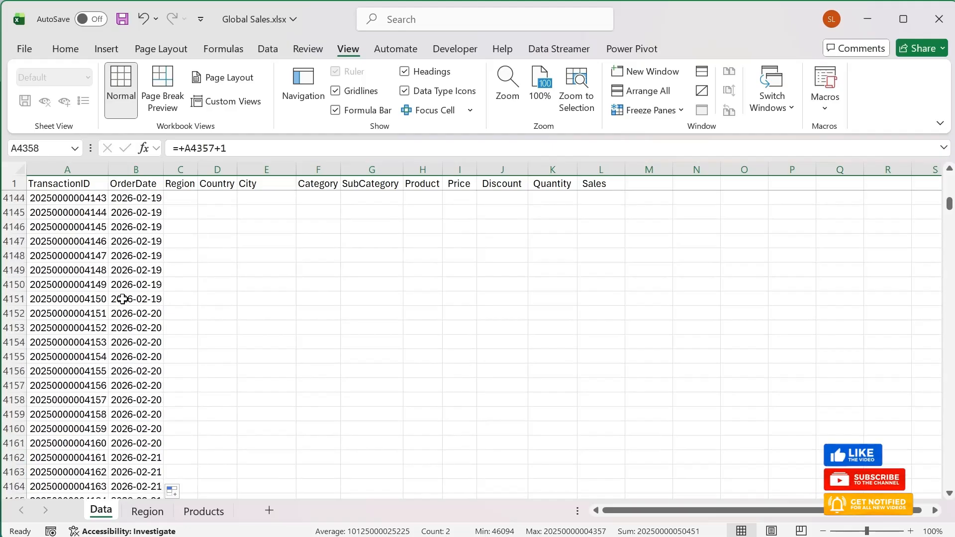
pyautogui.scroll(20, 123, 299)
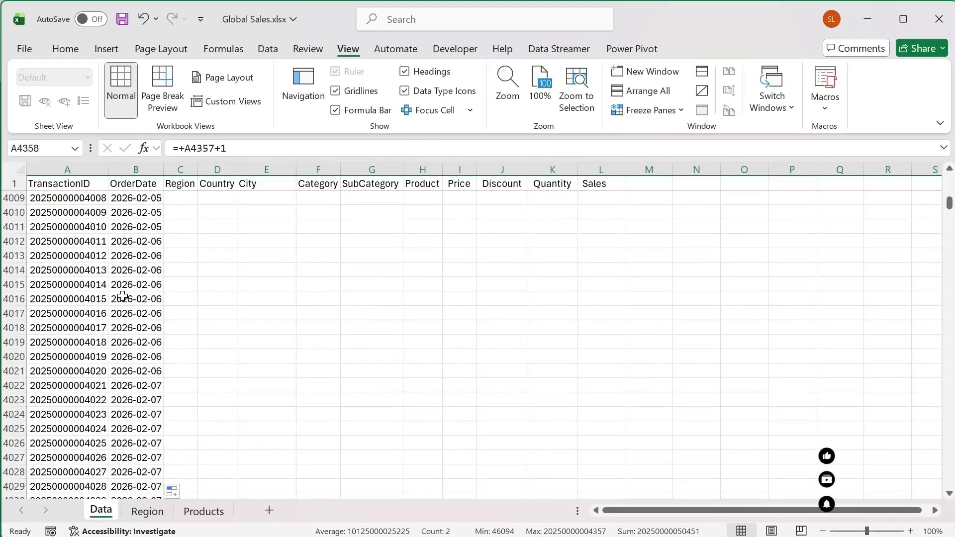
pyautogui.scroll(10, 123, 297)
pyautogui.scroll(20, 951, 192)
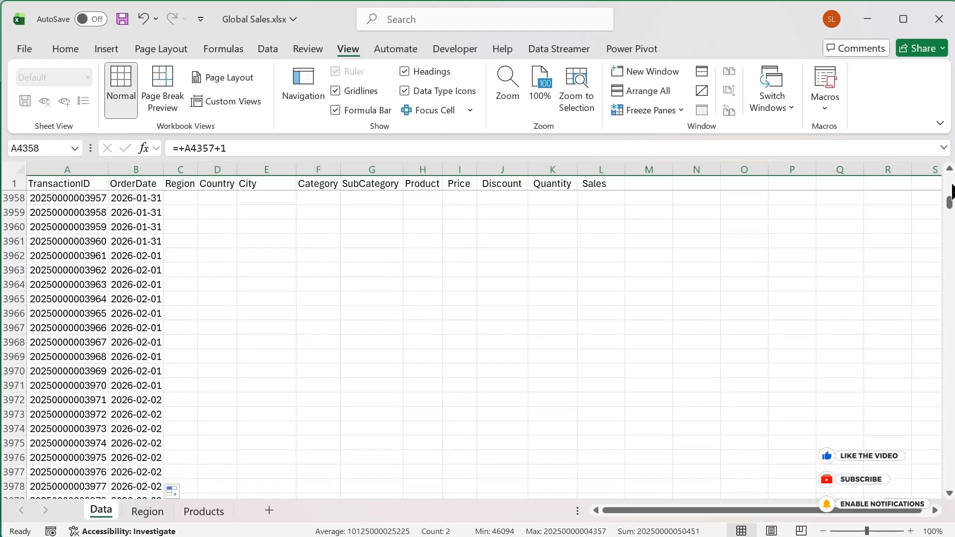
pyautogui.scroll(20, 951, 192)
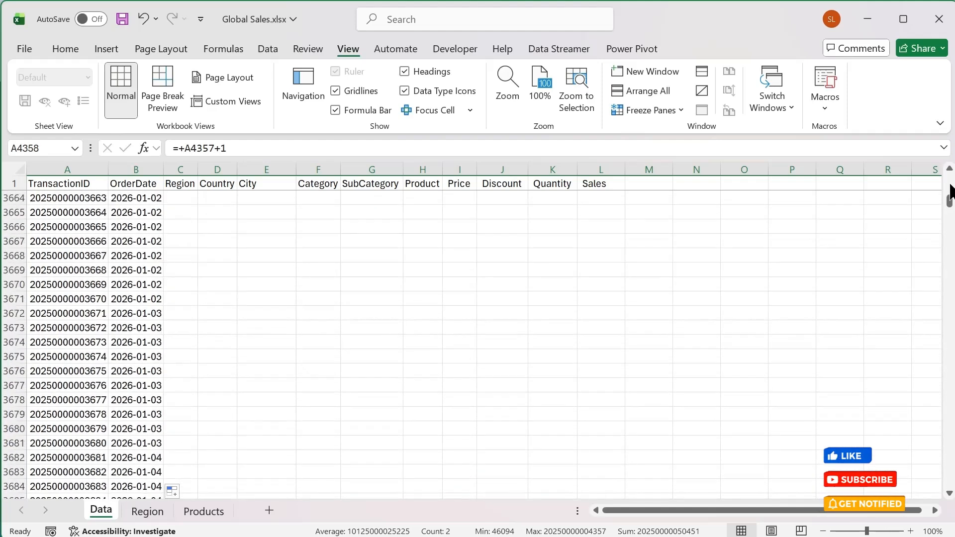
pyautogui.scroll(-20, 75, 405)
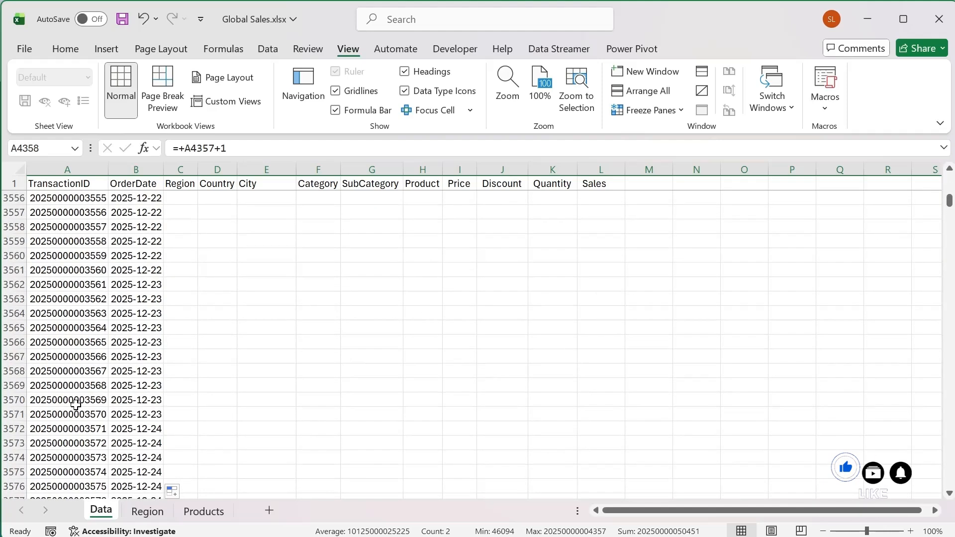
pyautogui.scroll(-4, 102, 404)
pyautogui.scroll(20, 100, 401)
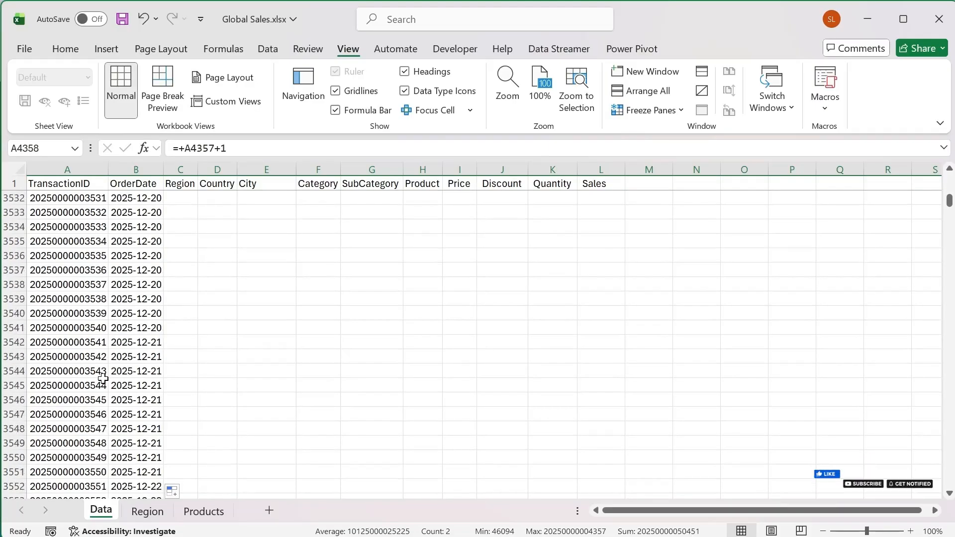
pyautogui.keyDown('shift'); pyautogui.click(14, 343); pyautogui.keyUp('shift')
pyautogui.rightClick(7, 359)
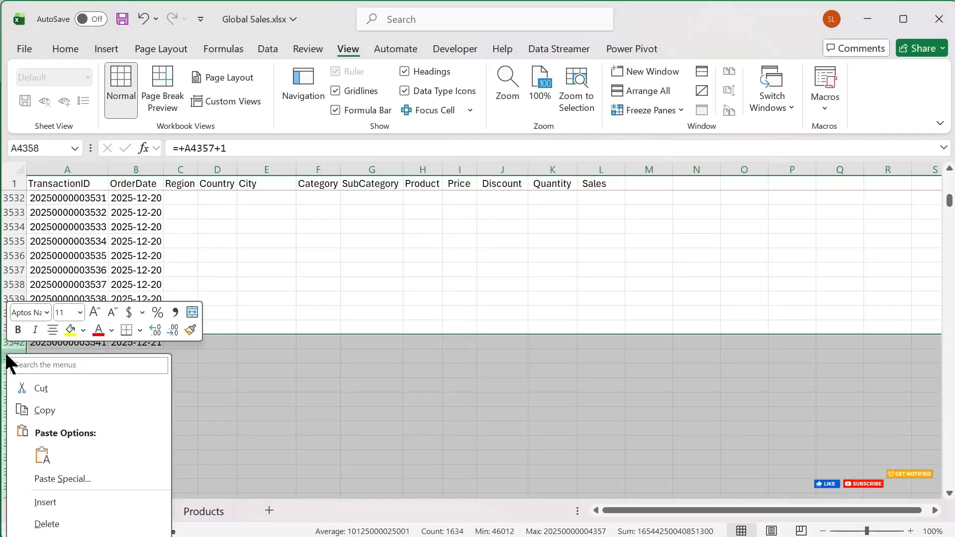
pyautogui.click(47, 524)
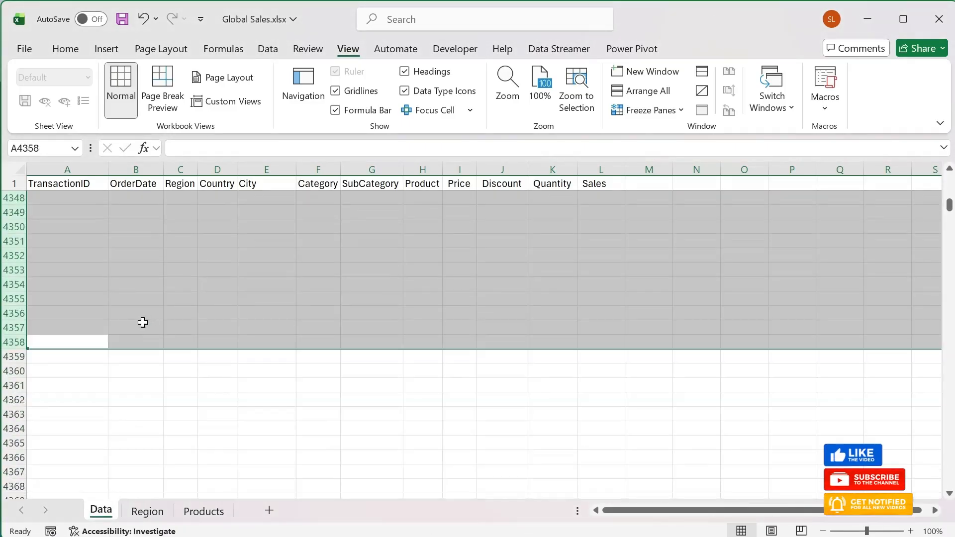
pyautogui.click(143, 324)
pyautogui.hotkey('ctrl', 'Up')
pyautogui.scroll(5, 135, 338)
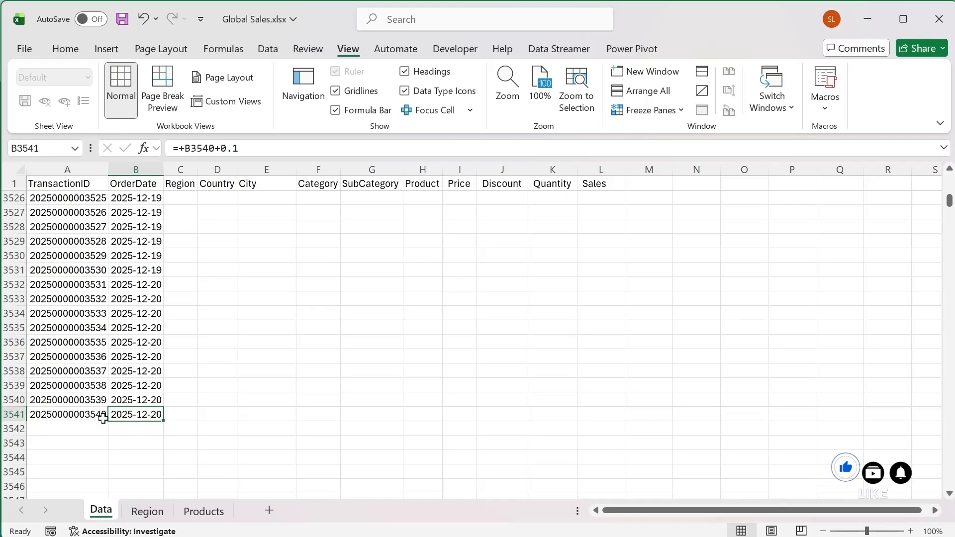
# Fill the Region, Country and City formulas from C112:E112 down to the last transaction row.
pyautogui.click(180, 415)
pyautogui.hotkey('ctrl', 'Up')
pyautogui.scroll(3, 264, 372)
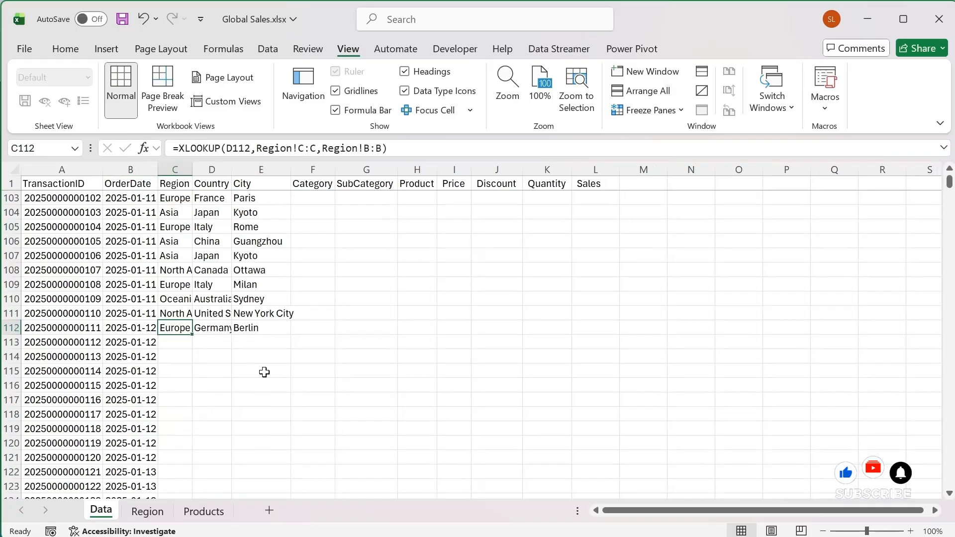
pyautogui.scroll(1, 264, 372)
pyautogui.keyDown('shift'); pyautogui.click(286, 375); pyautogui.keyUp('shift')
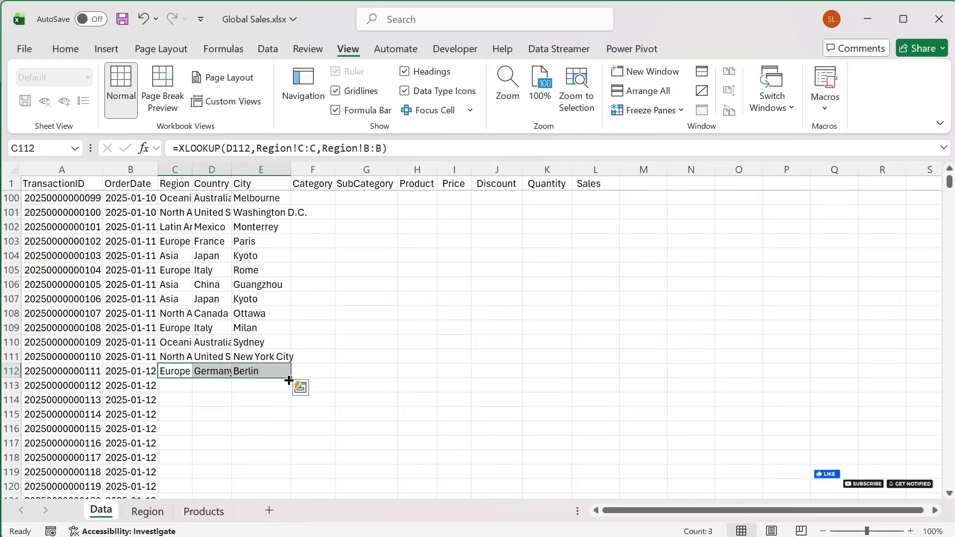
pyautogui.doubleClick(289, 380)
pyautogui.click(260, 230)
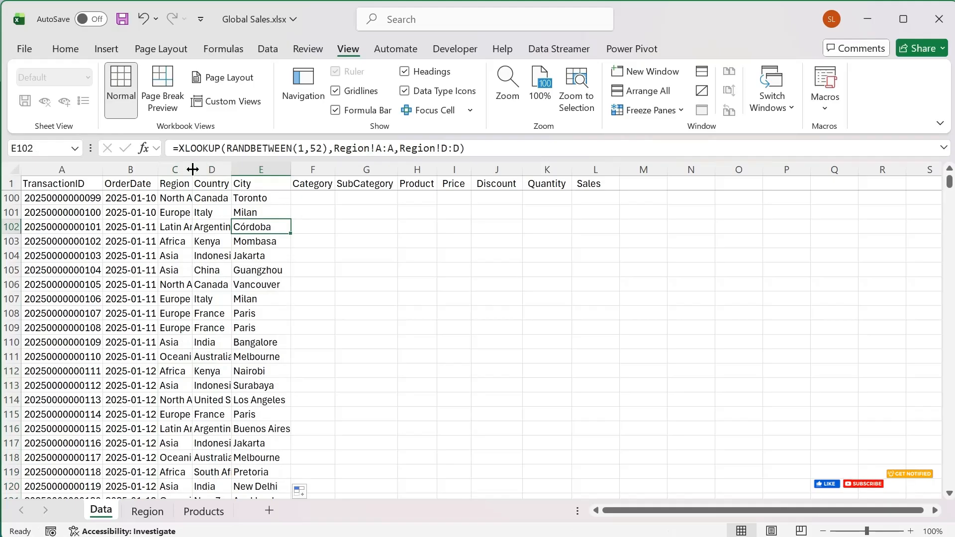
# Auto-fit the widths of the Region, Country and City columns.
pyautogui.doubleClick(192, 170)
pyautogui.doubleClick(320, 169)
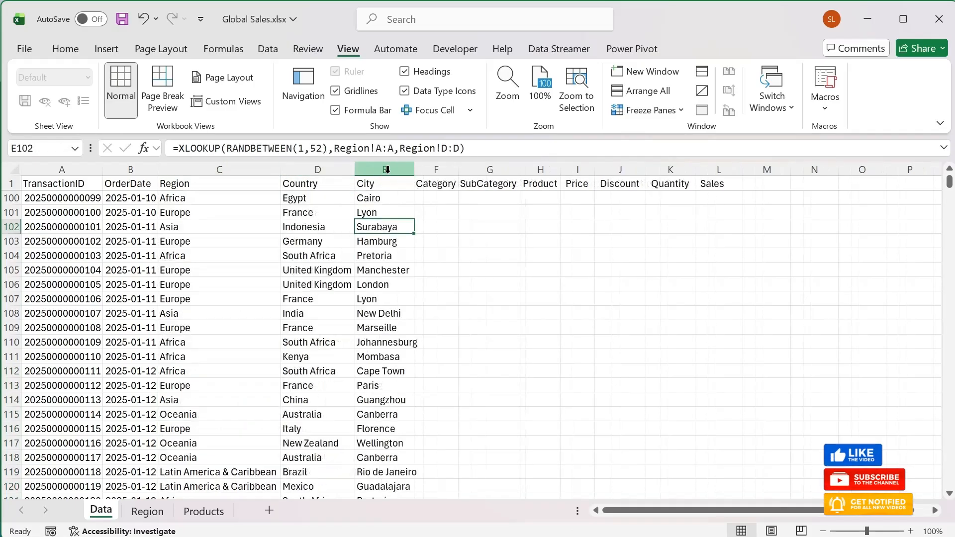
pyautogui.doubleClick(415, 169)
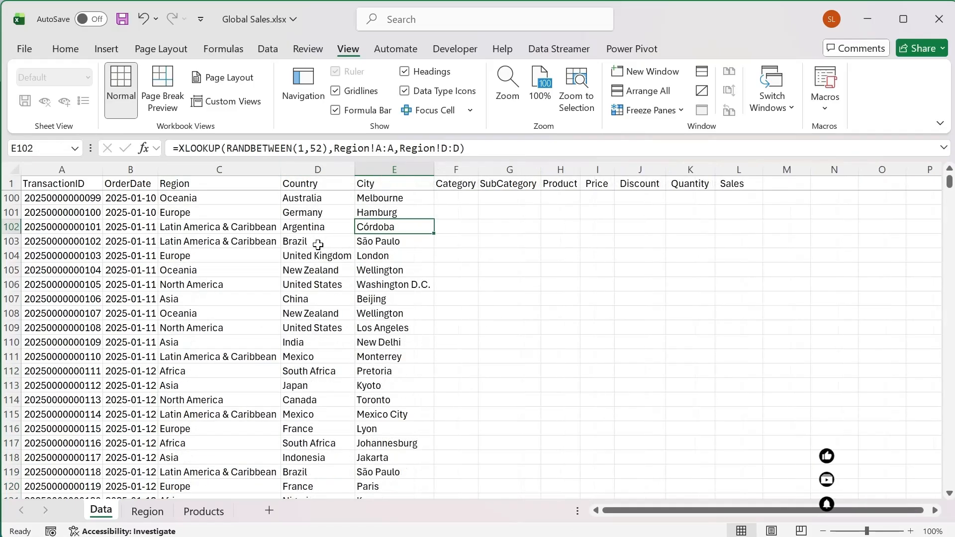
# Check the filled Region, Country and City values at the start and end of the dataset, visiting row 3541 and Category cell F2.
pyautogui.click(228, 255)
pyautogui.hotkey('ctrl', 'Down')
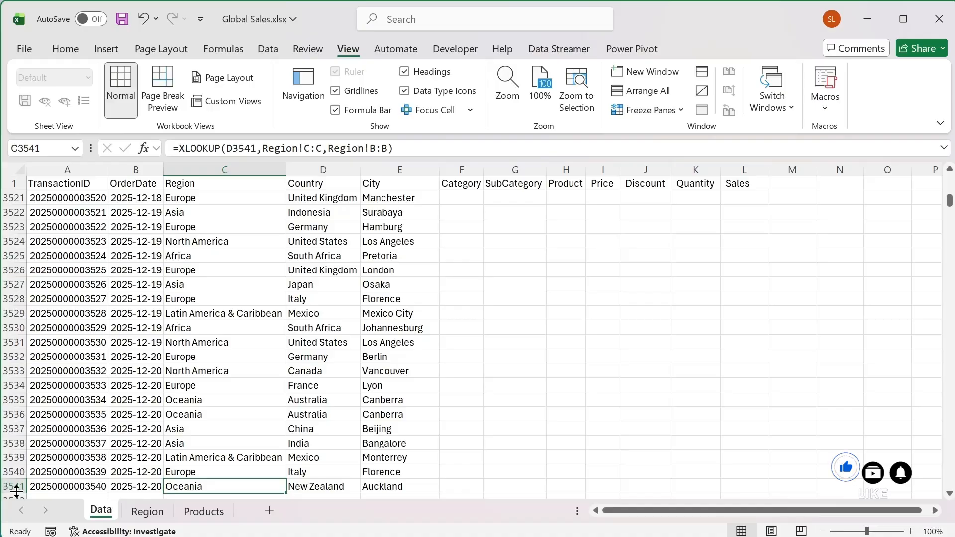
pyautogui.click(151, 401)
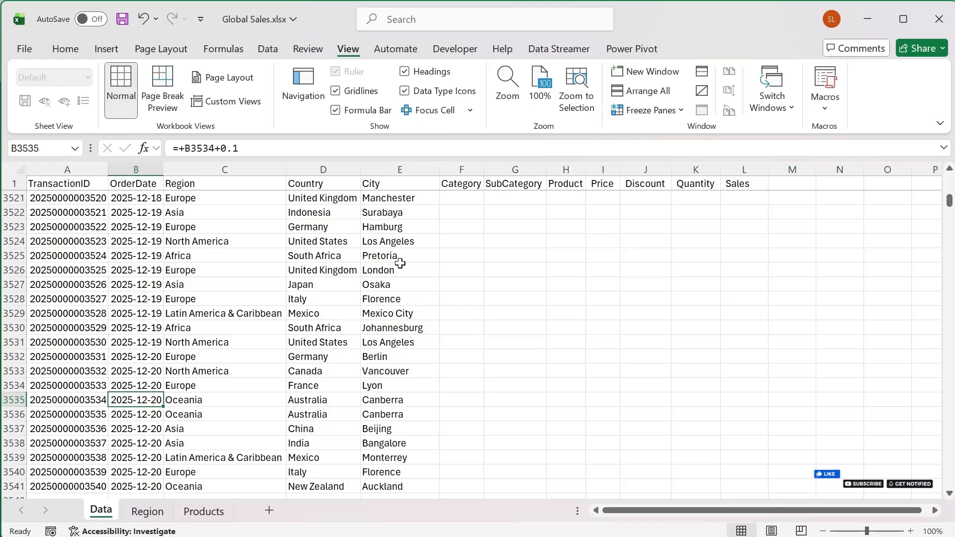
pyautogui.scroll(7, 348, 350)
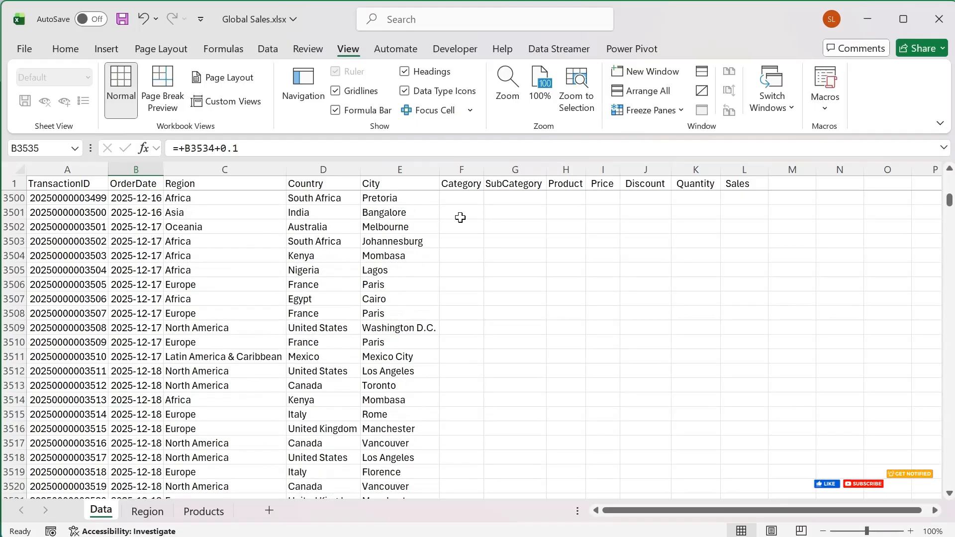
pyautogui.click(458, 215)
pyautogui.hotkey('ctrl', 'Up')
pyautogui.press('Down')
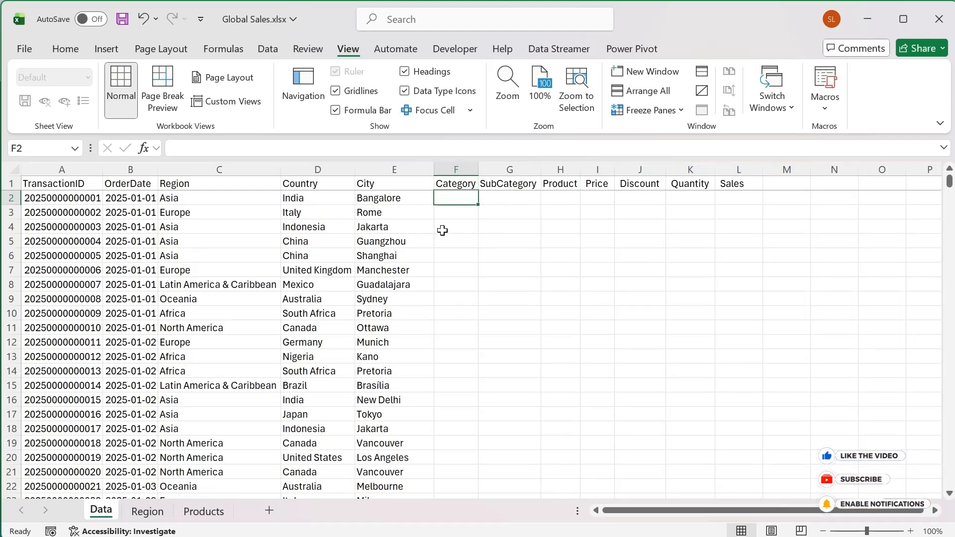
pyautogui.hotkey('ctrl', 'End')
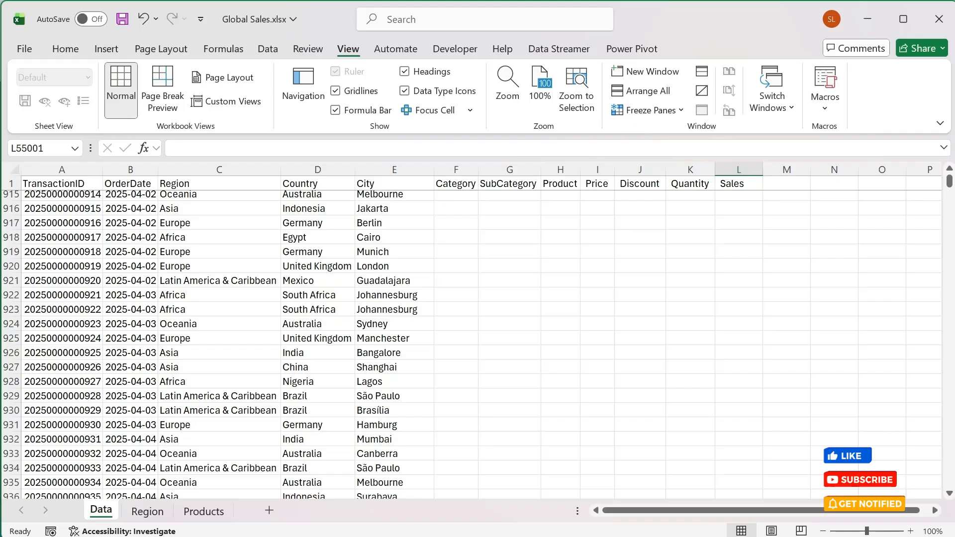
# Switch to Gemini in the browser and review the generated electronics product categories, sub-categories and products.
pyautogui.hotkey('alt', 'Tab')
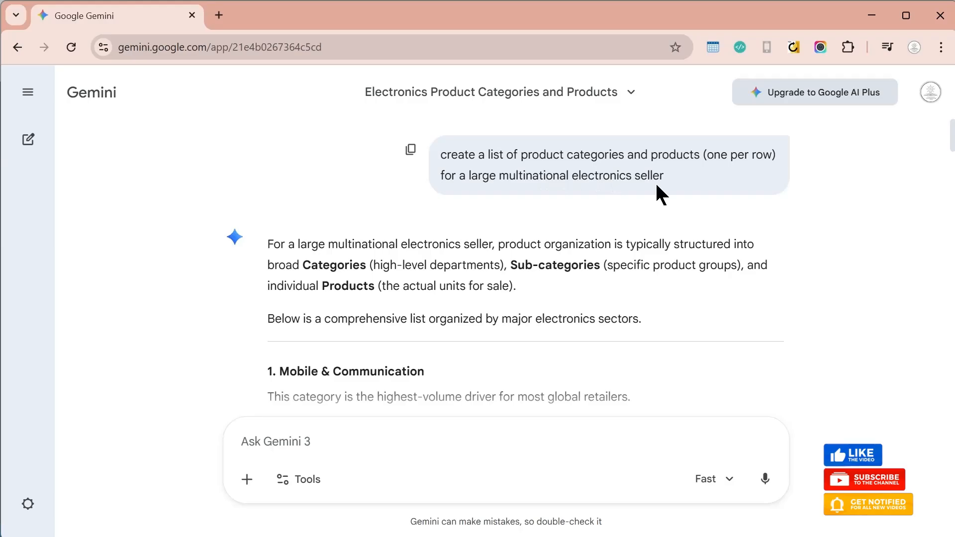
pyautogui.scroll(-6, 700, 252)
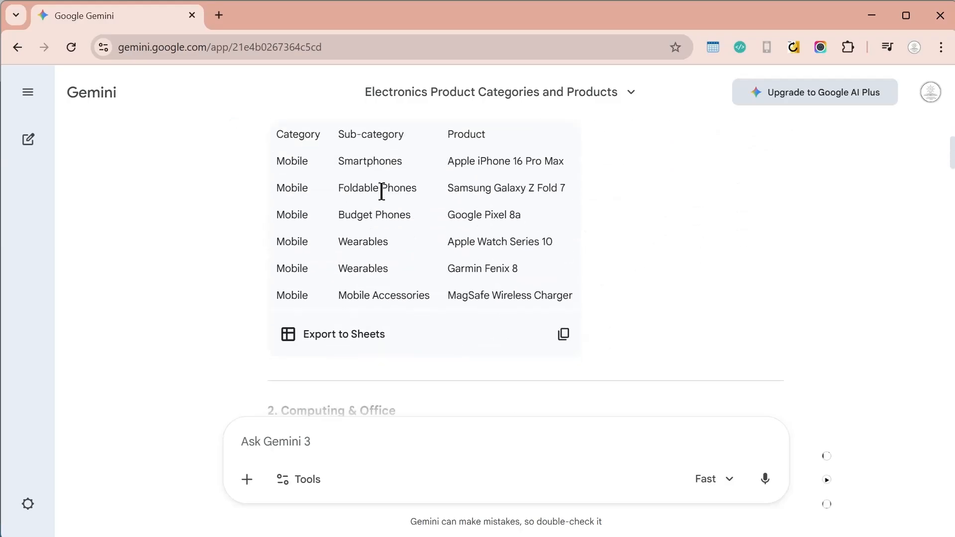
pyautogui.scroll(-7, 393, 218)
pyautogui.scroll(-15, 396, 243)
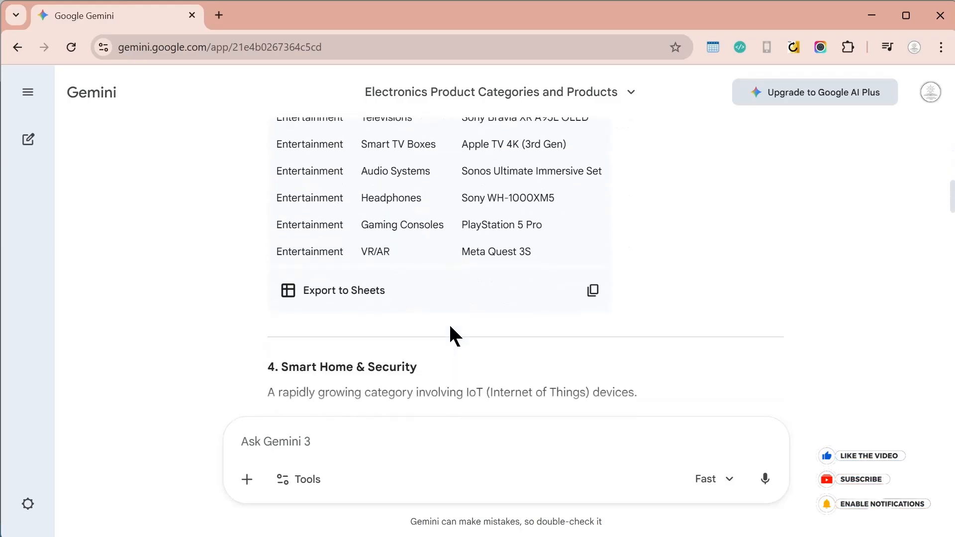
pyautogui.scroll(-18, 450, 310)
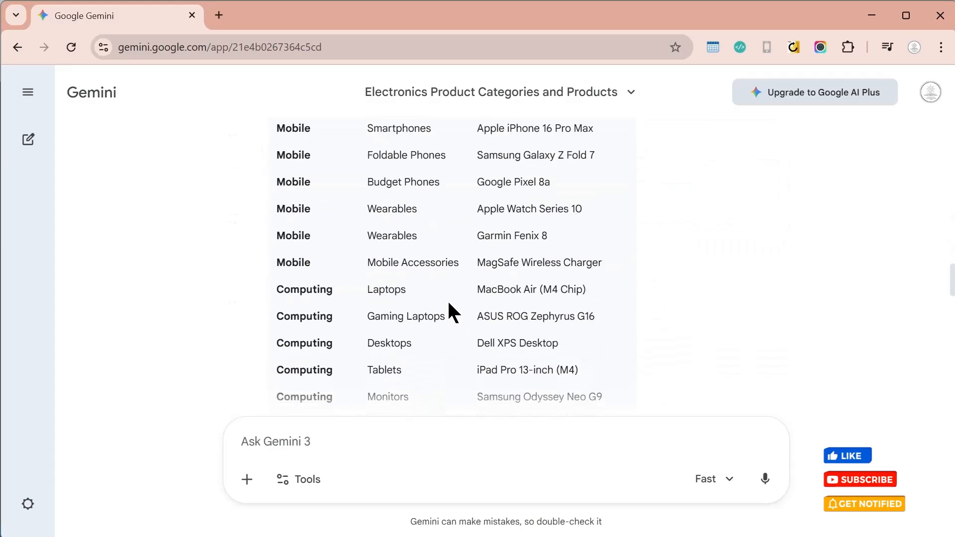
# Review Gemini's merged product list and the updated version with the Estimated Price (USD) column.
pyautogui.scroll(5, 487, 264)
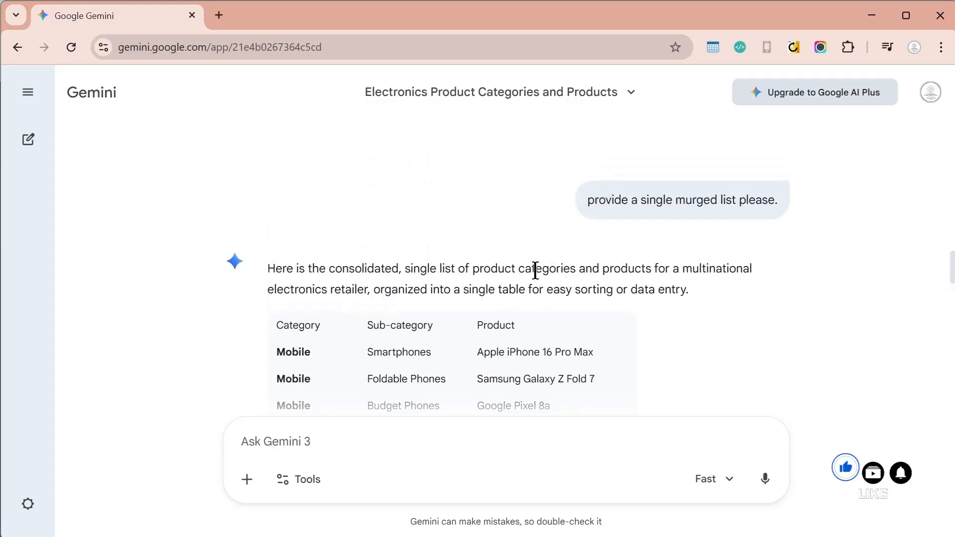
pyautogui.scroll(-8, 361, 326)
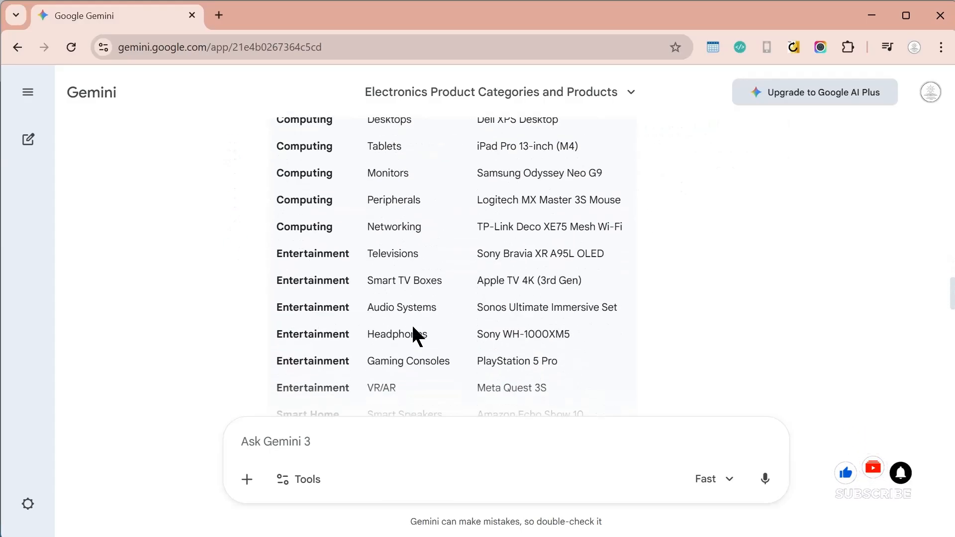
pyautogui.scroll(-12, 512, 320)
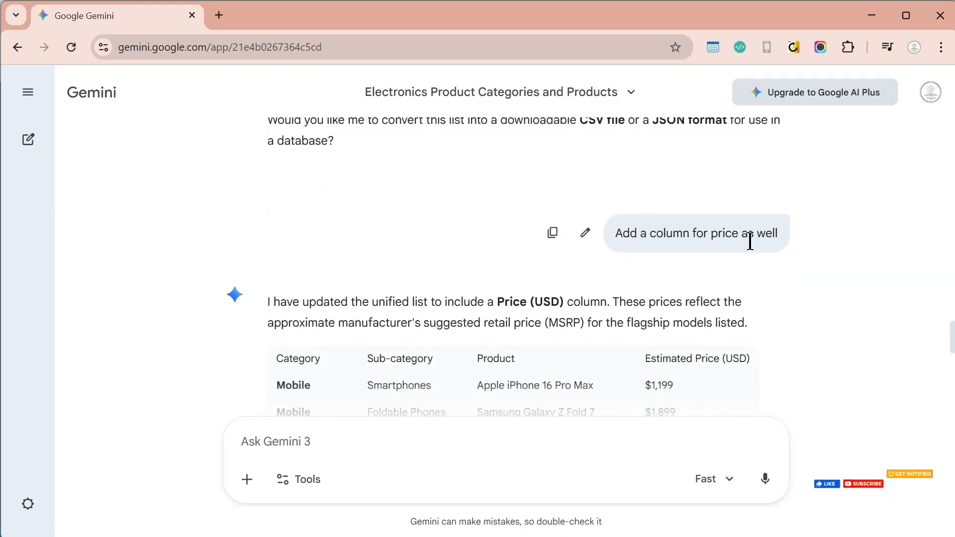
pyautogui.scroll(-3, 550, 299)
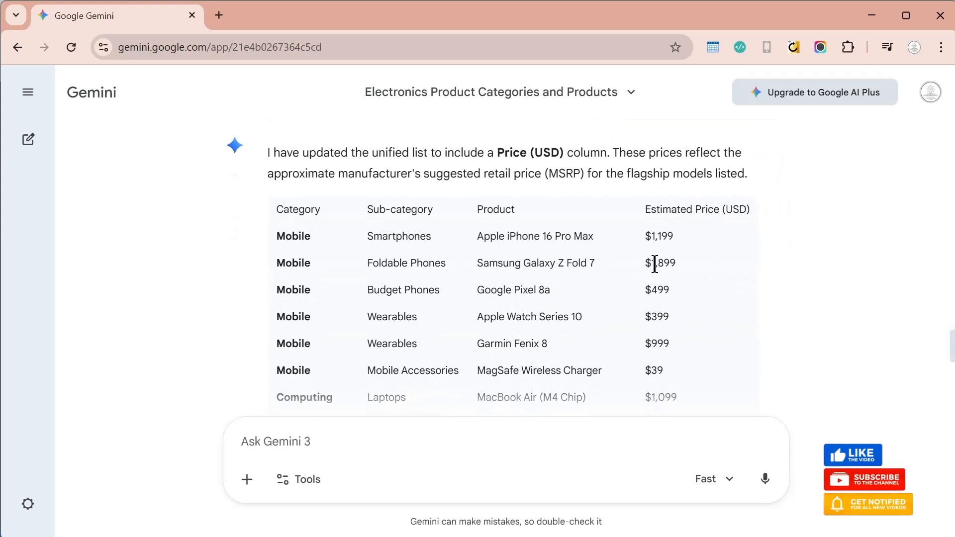
pyautogui.scroll(-5, 646, 284)
pyautogui.scroll(-8, 588, 339)
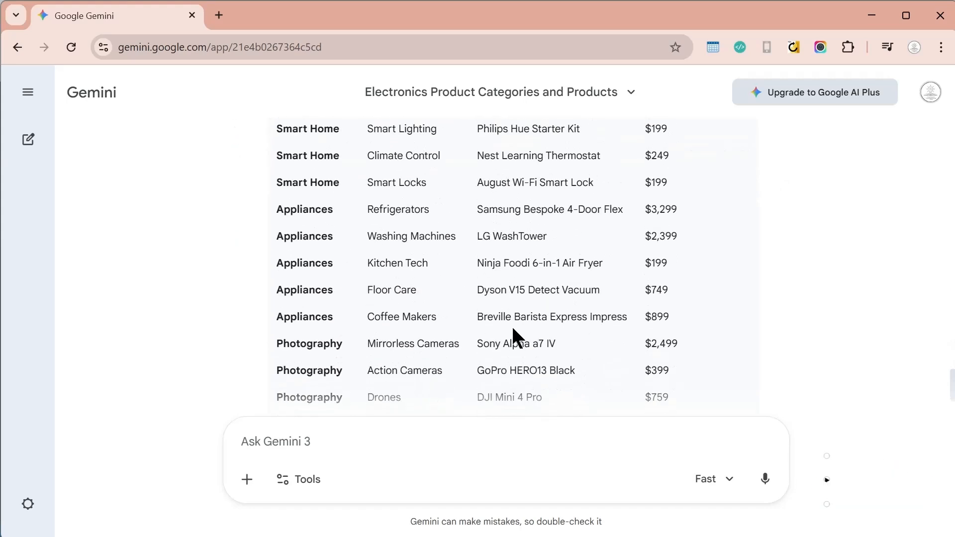
pyautogui.scroll(6, 506, 309)
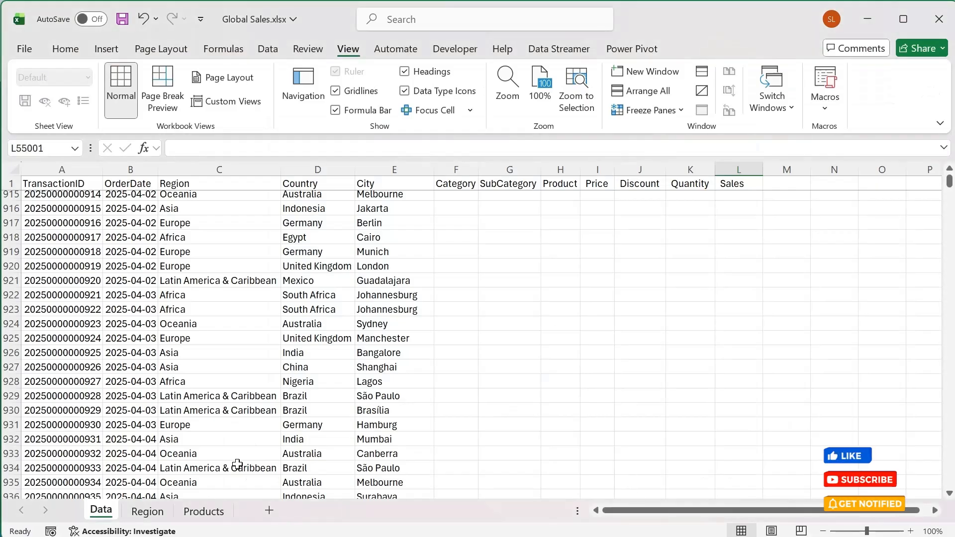
# Examine the Products sheet of Global Sales.xlsx down to the number of the last product in A34.
pyautogui.click(205, 513)
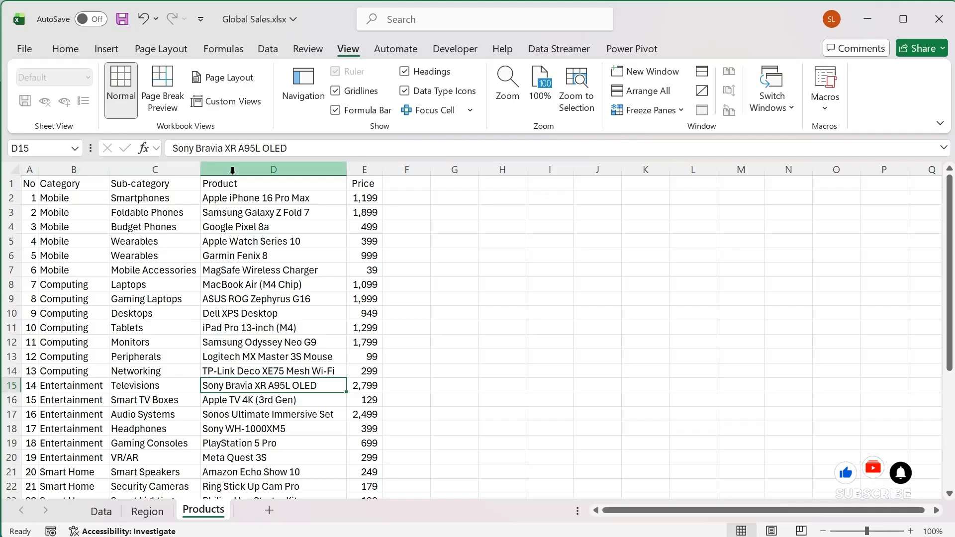
pyautogui.scroll(-5, 152, 242)
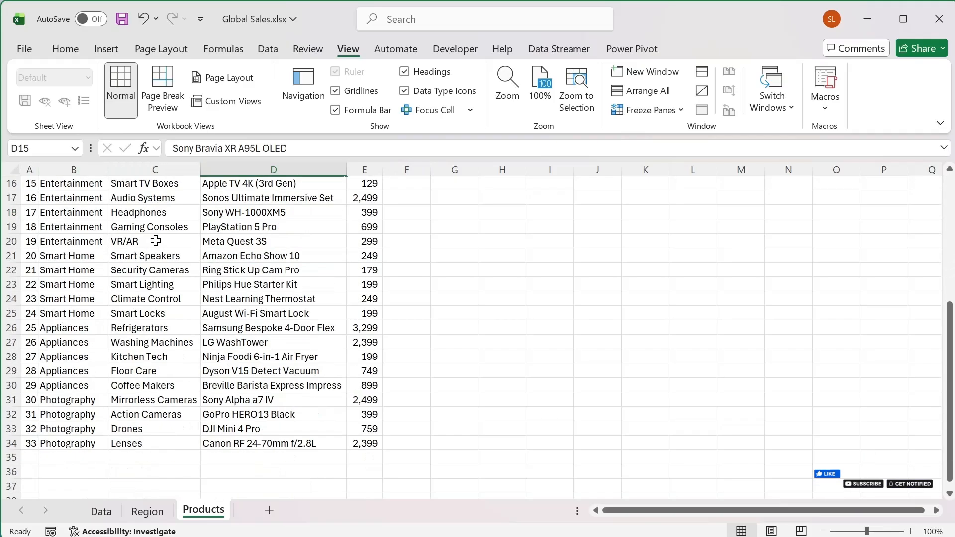
pyautogui.click(30, 443)
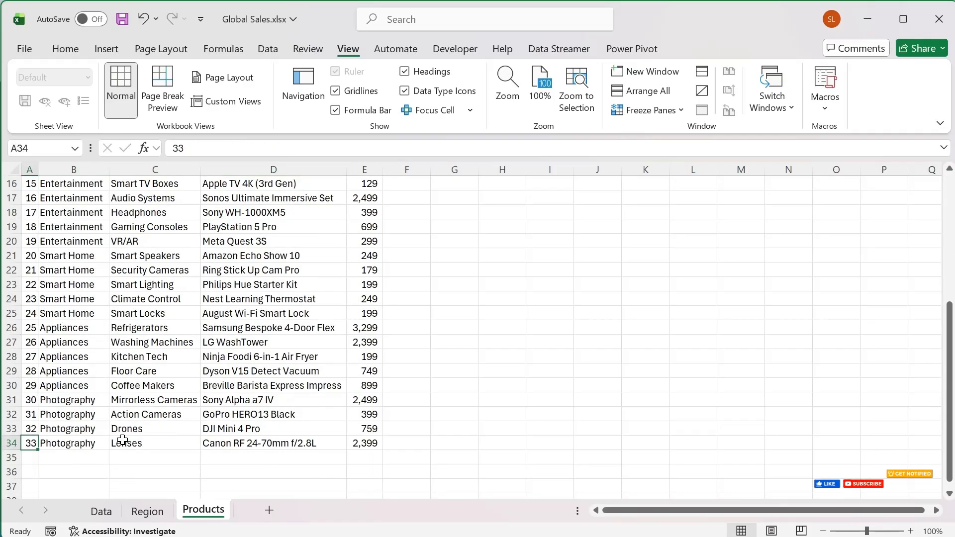
# Start an XLOOKUP formula in Product cell H2 of the Data sheet with RANDBETWEEN(1,33) as the lookup value.
pyautogui.click(92, 517)
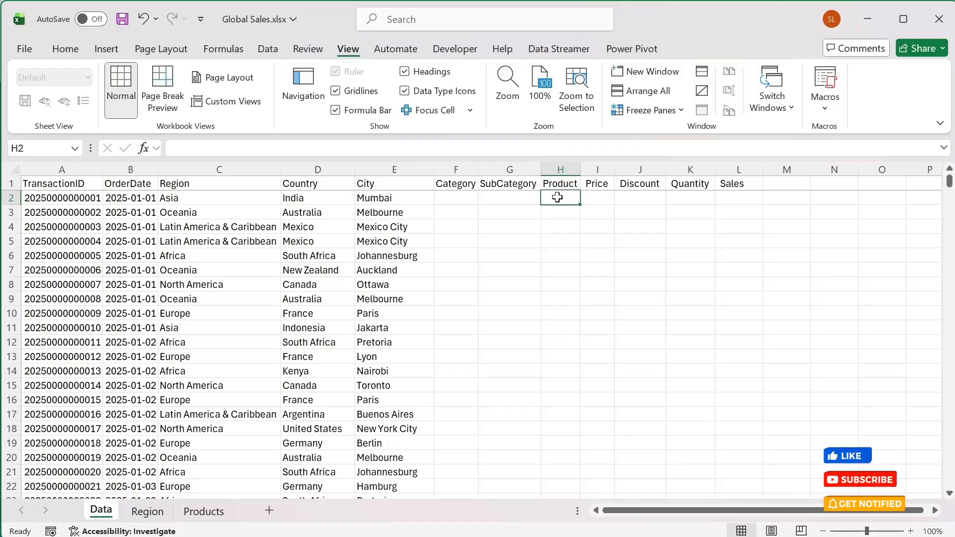
pyautogui.write('=xlo')
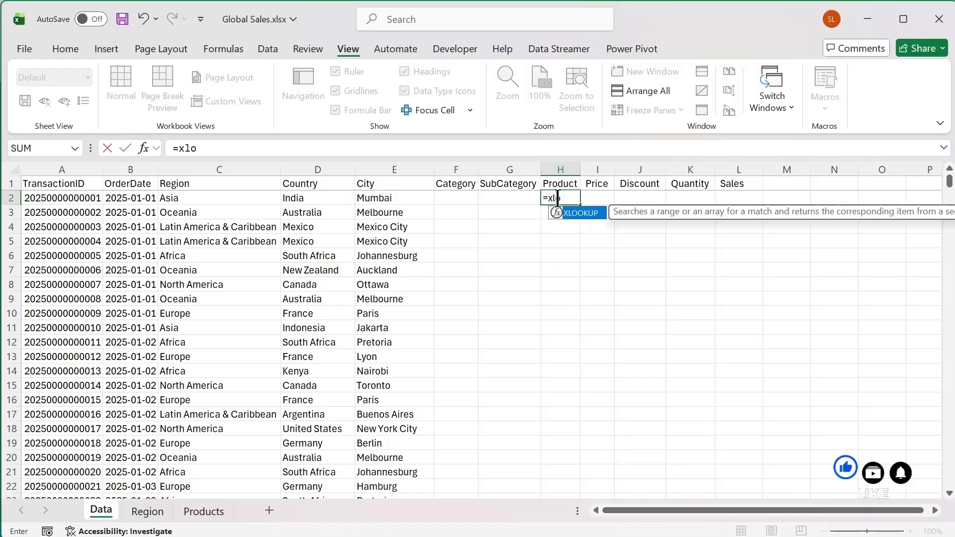
pyautogui.write('okup(')
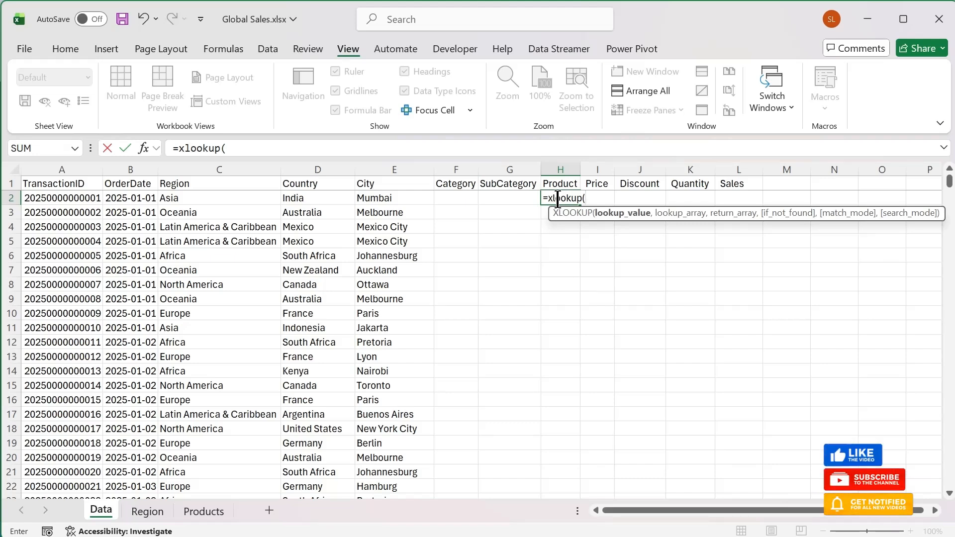
pyautogui.write('rando')
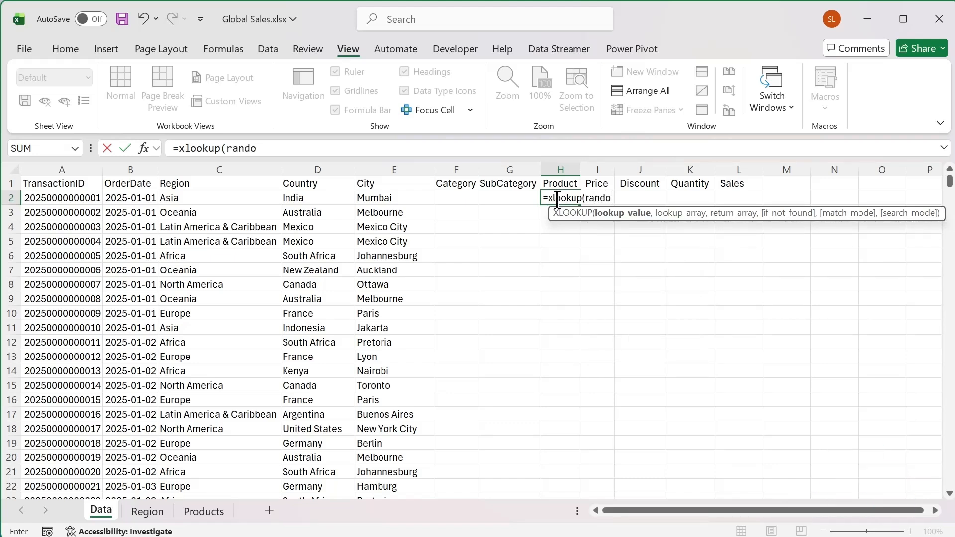
pyautogui.press('BackSpace')
pyautogui.click(632, 252)
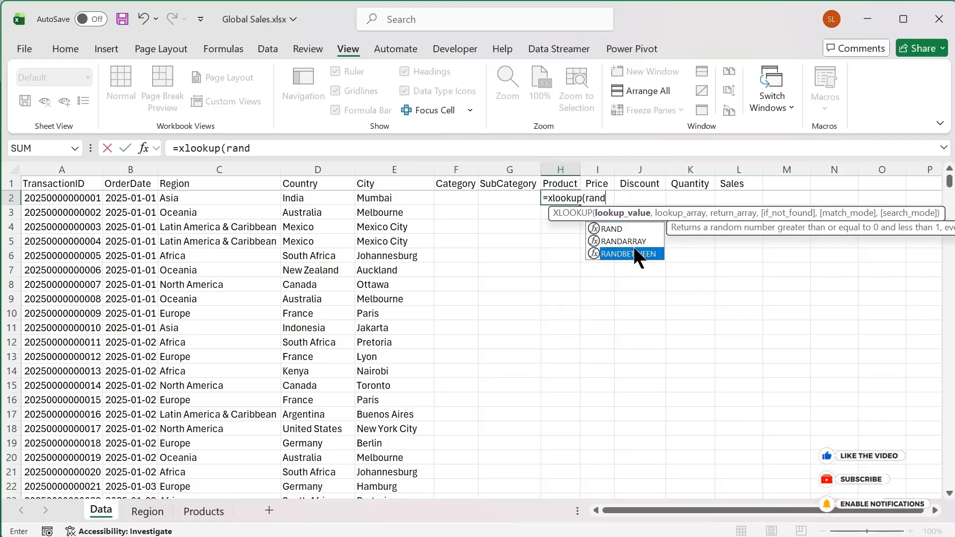
pyautogui.doubleClick(632, 252)
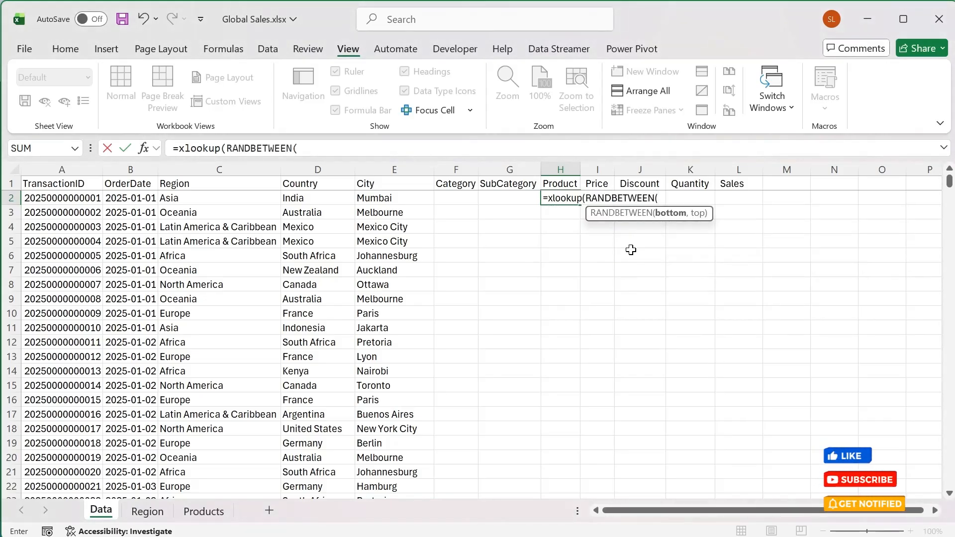
pyautogui.write('1,33),')
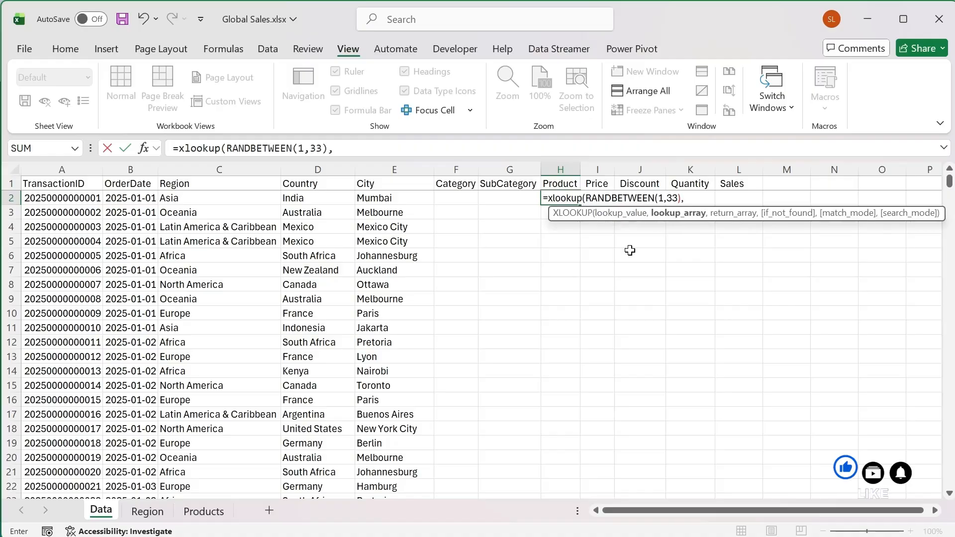
# Complete the H2 formula with Products!A:A as the lookup array and Products!D:D as the return array.
pyautogui.click(196, 507)
pyautogui.click(30, 169)
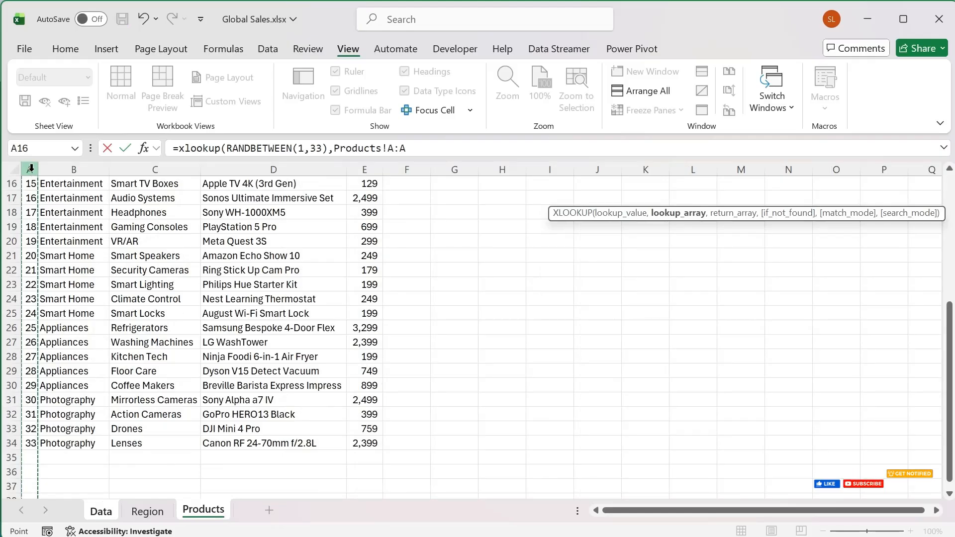
pyautogui.write(',')
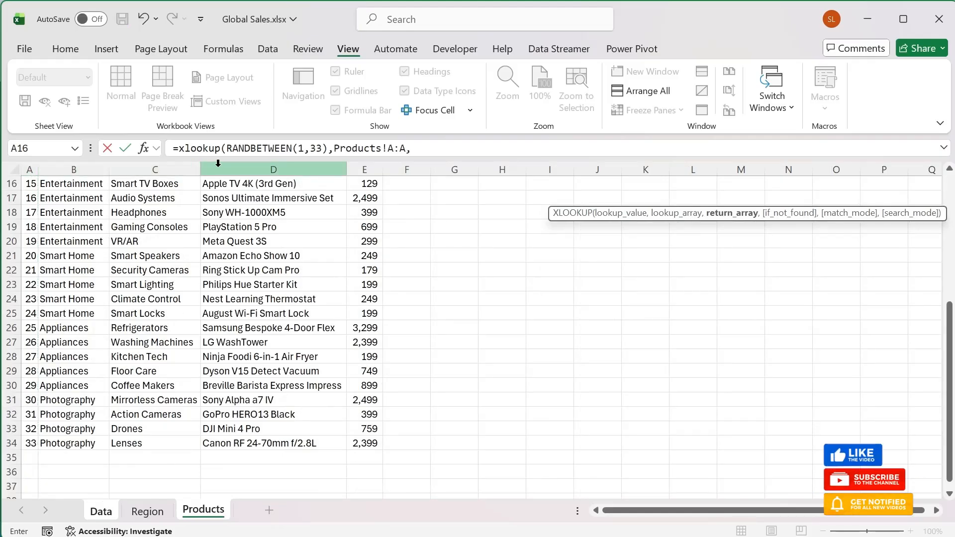
pyautogui.scroll(5, 219, 164)
pyautogui.click(241, 169)
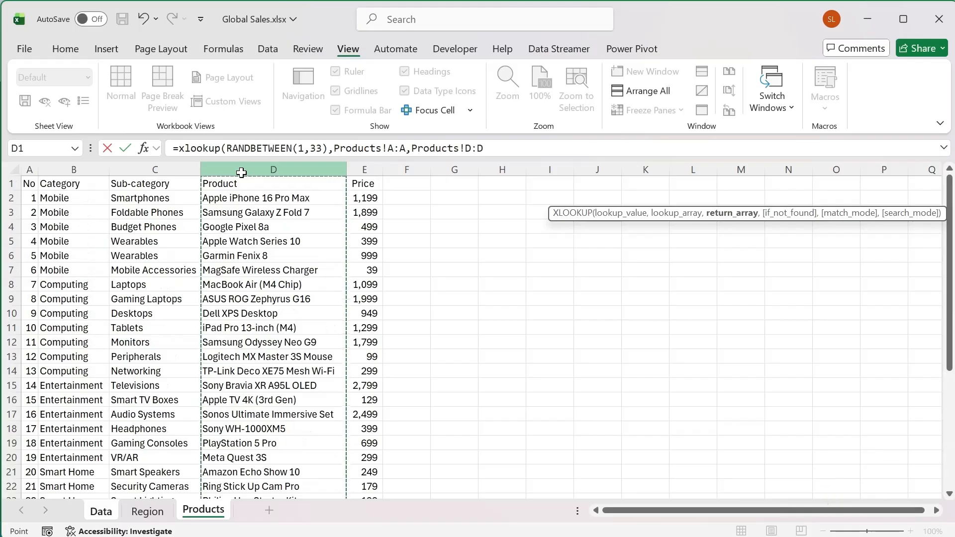
pyautogui.write(',')
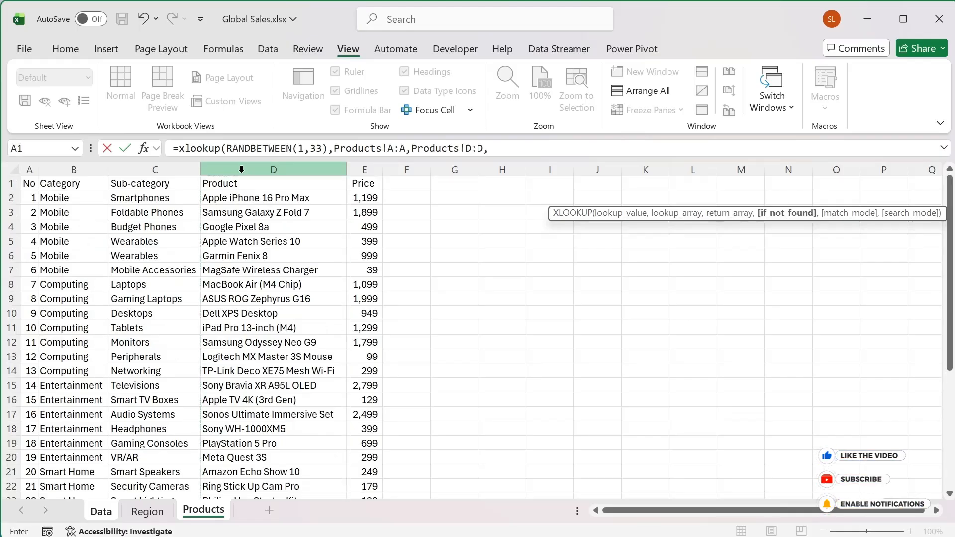
pyautogui.press('BackSpace')
pyautogui.write(')')
pyautogui.press('Return')
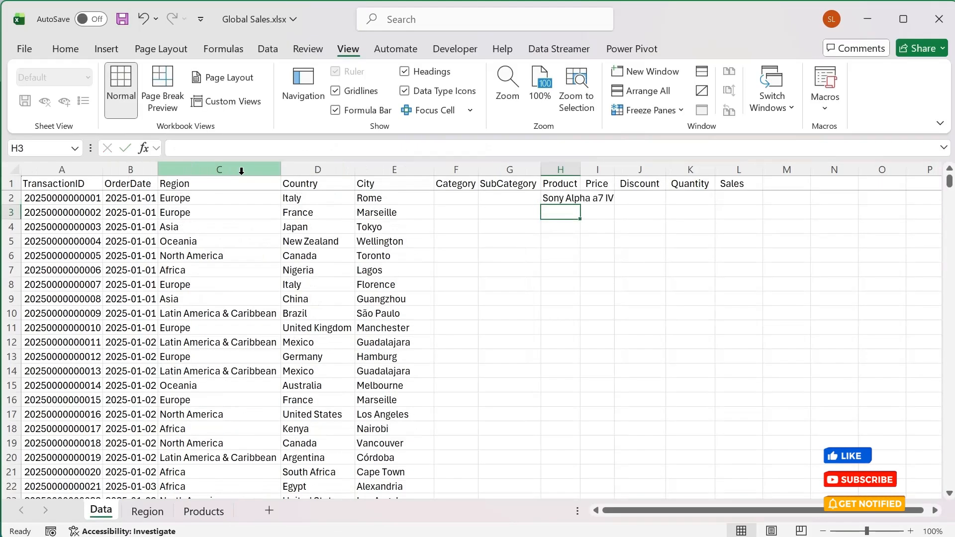
# Recalculate the random values and fill the Product formula from H2 down to the last transaction row.
pyautogui.press('F9')
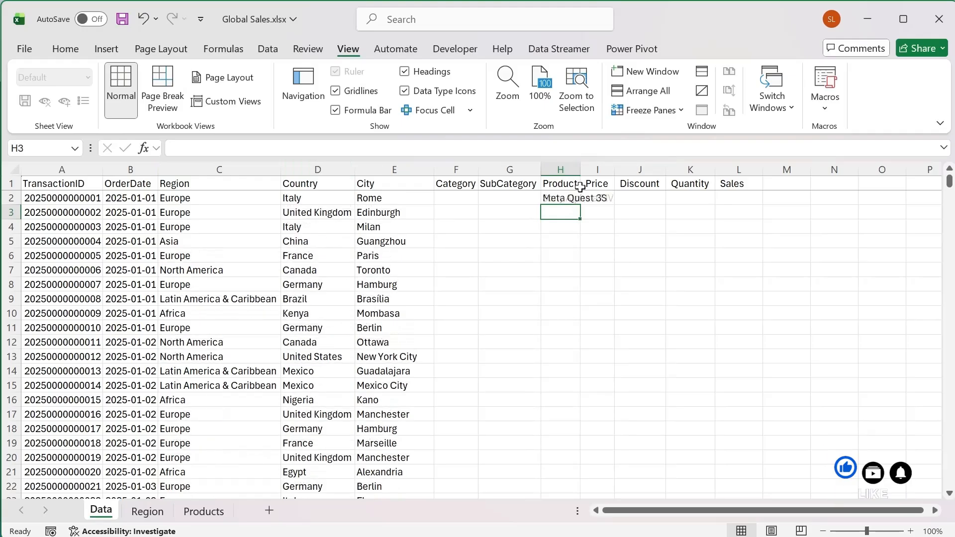
pyautogui.click(577, 197)
pyautogui.doubleClick(576, 209)
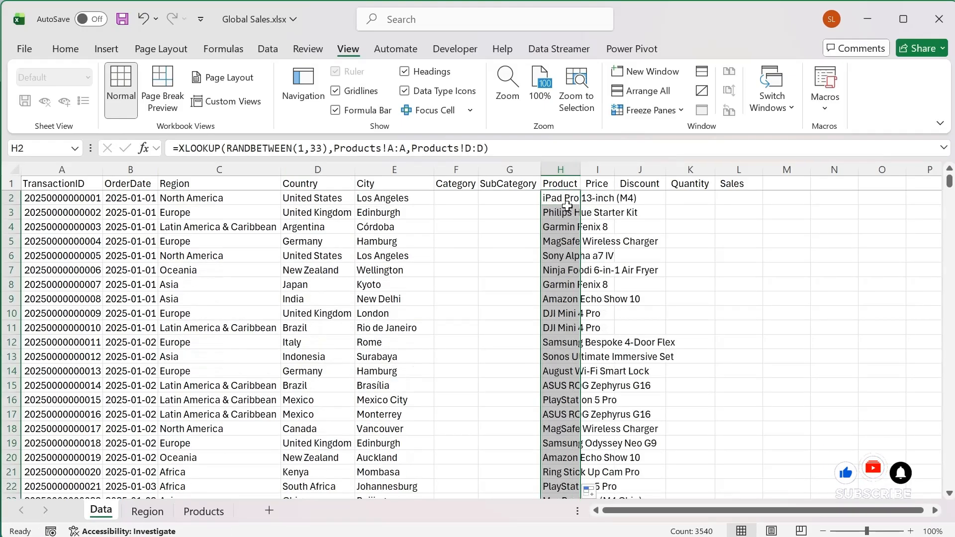
# Enter an XLOOKUP in SubCategory cell G2 that finds H2 in Products!D:D and returns Products!C:C.
pyautogui.click(523, 201)
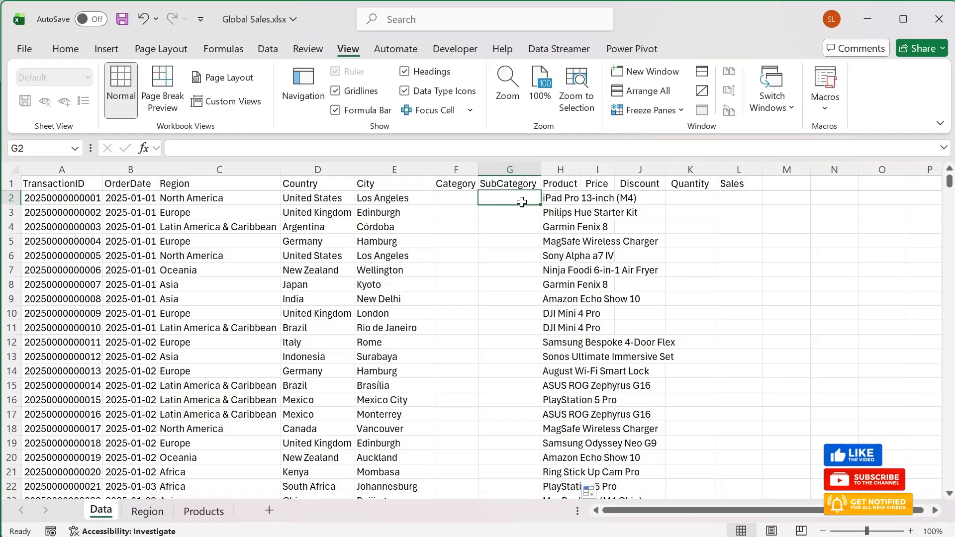
pyautogui.write('=xlooku')
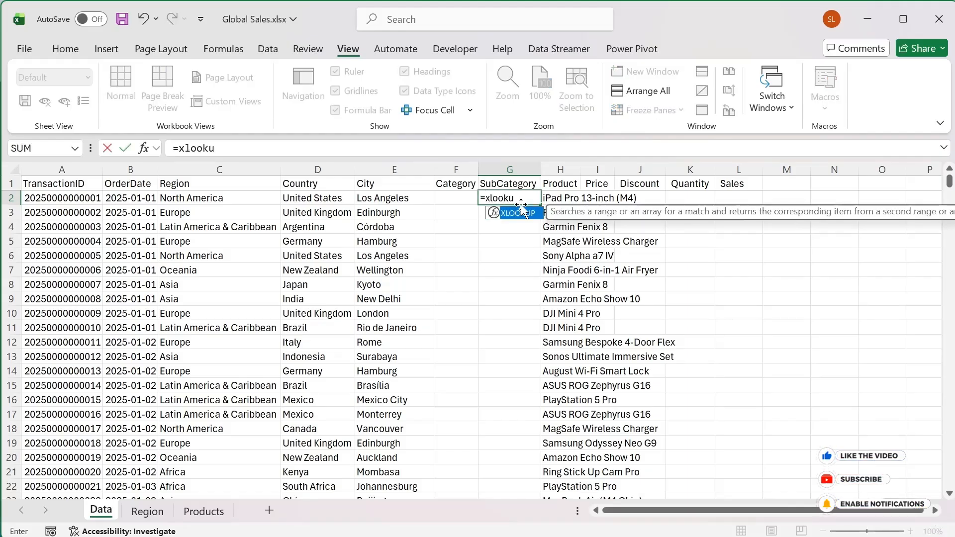
pyautogui.write('p(')
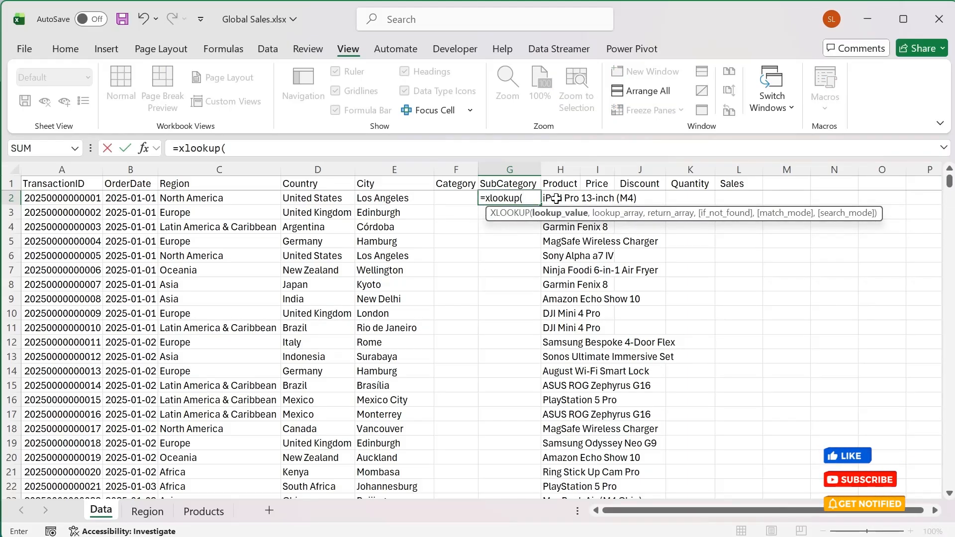
pyautogui.write('H2,')
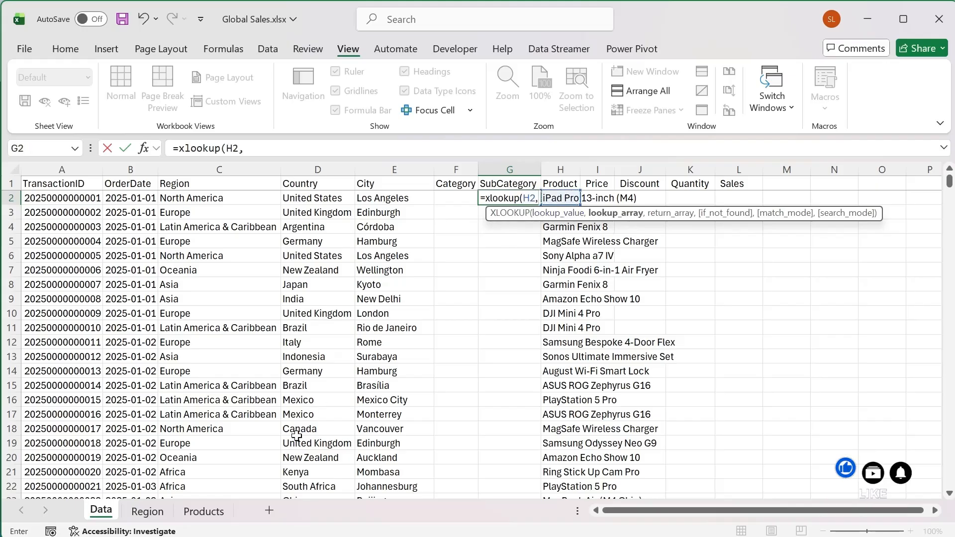
pyautogui.click(199, 513)
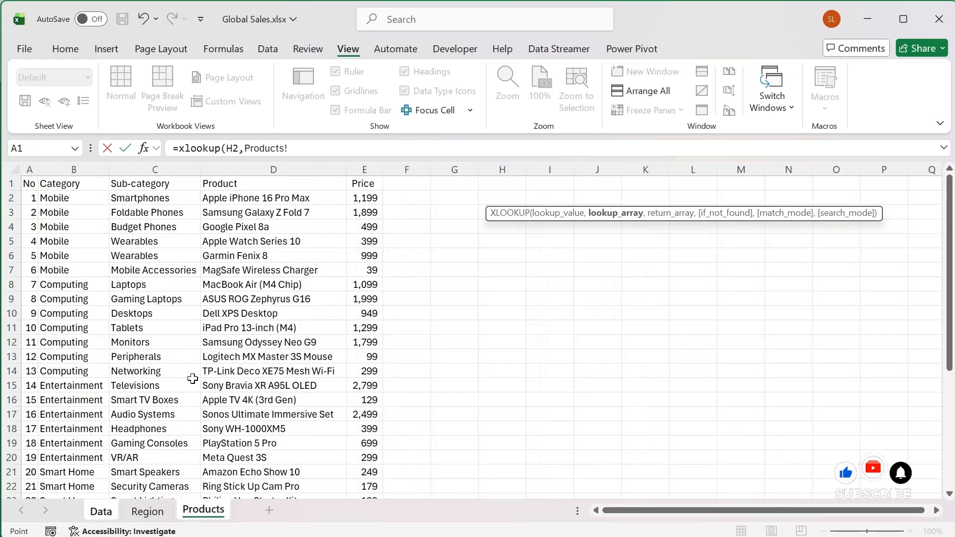
pyautogui.click(237, 168)
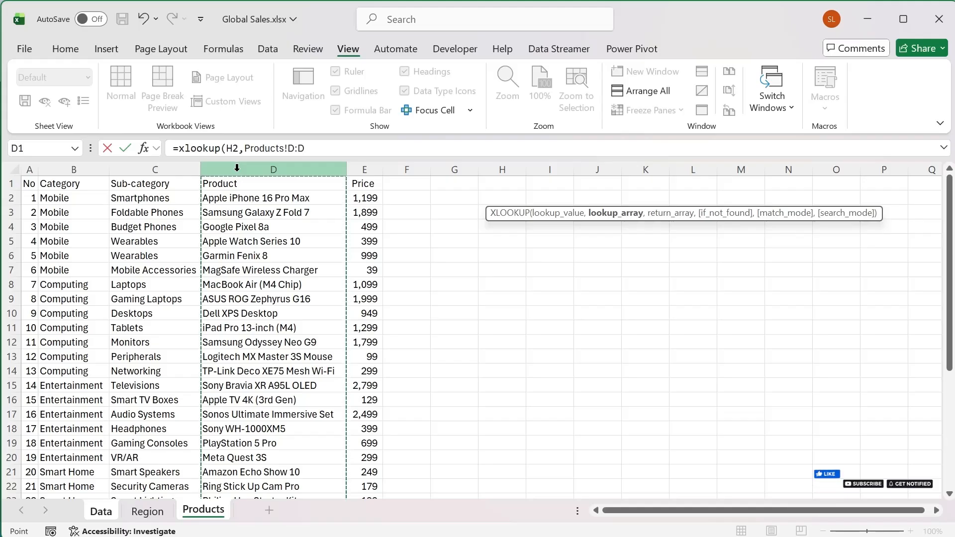
pyautogui.write(',')
pyautogui.click(155, 170)
pyautogui.press('Return')
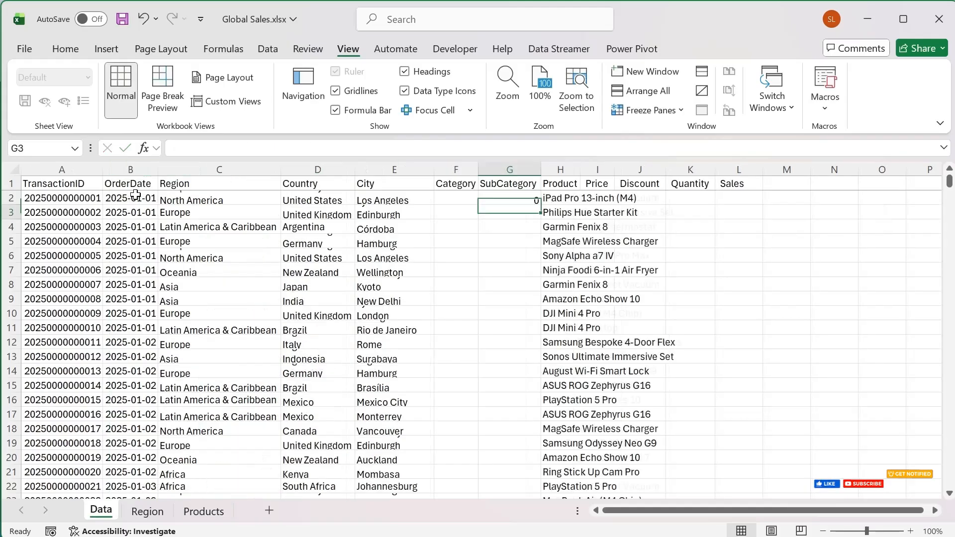
# Enter an XLOOKUP in Category cell F2 that finds H2 in Products!D:D and returns Products!B:B.
pyautogui.click(462, 198)
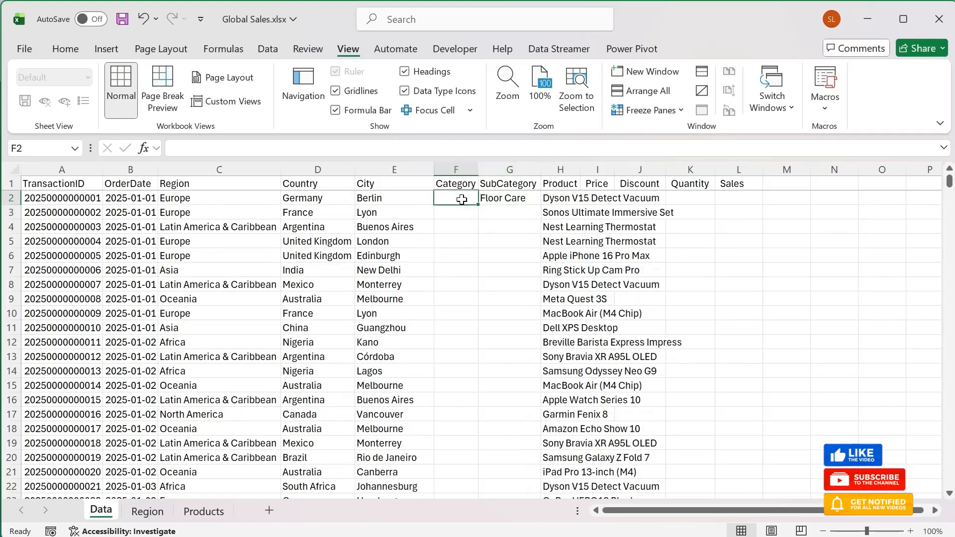
pyautogui.write('=xlooku')
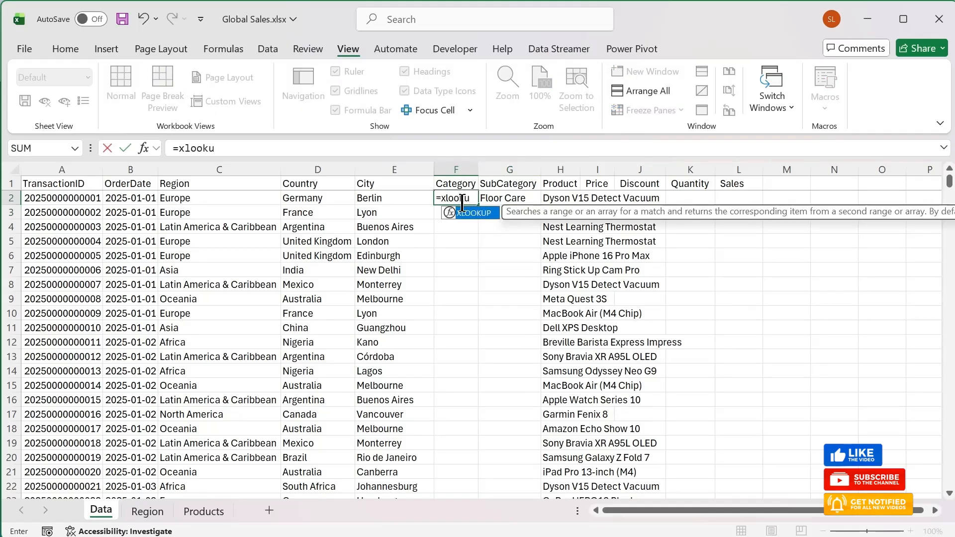
pyautogui.write('p(')
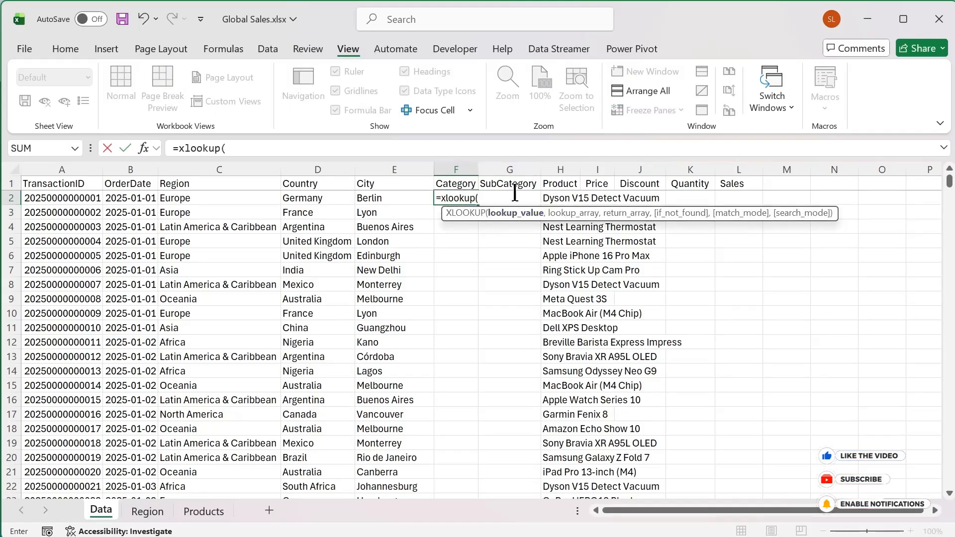
pyautogui.press('Right')
pyautogui.press('Right')
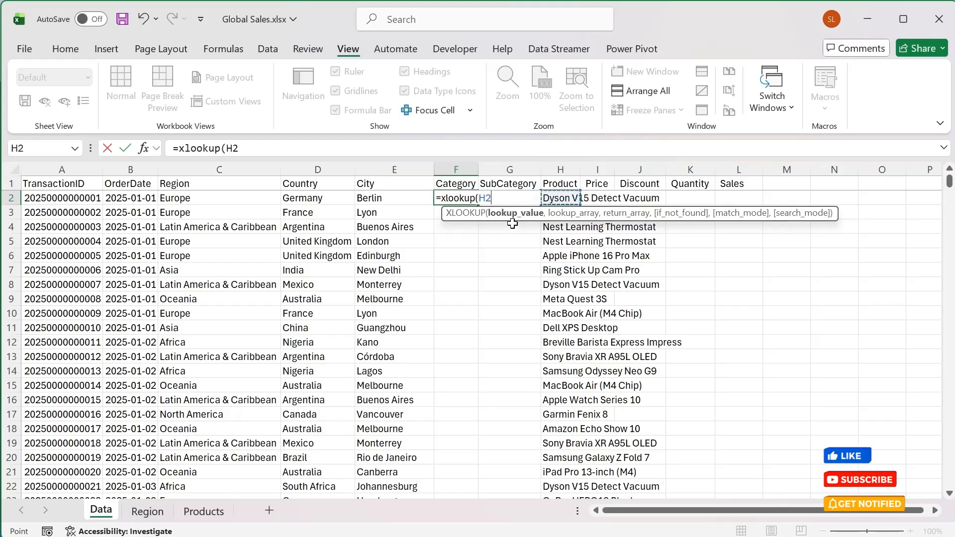
pyautogui.write(',')
pyautogui.click(196, 512)
pyautogui.click(220, 170)
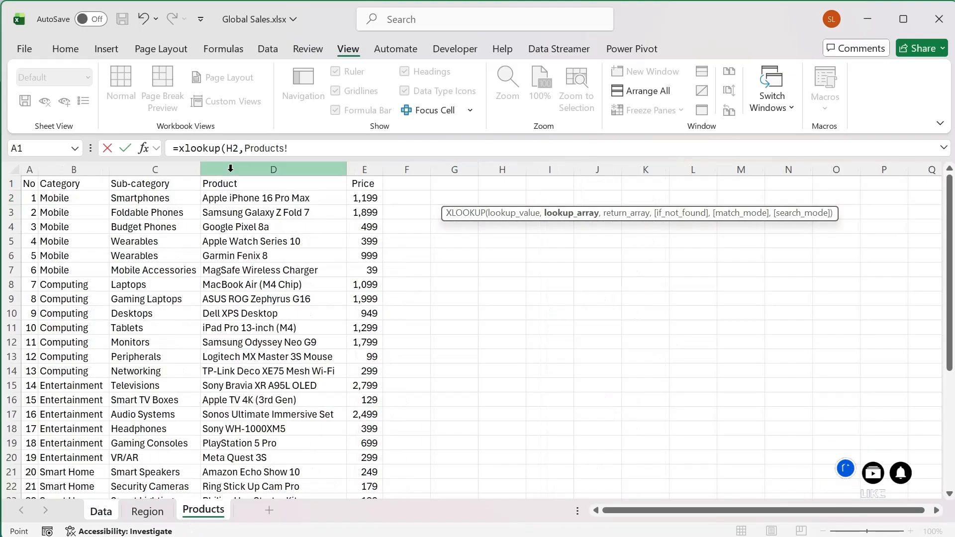
pyautogui.write(',')
pyautogui.click(75, 170)
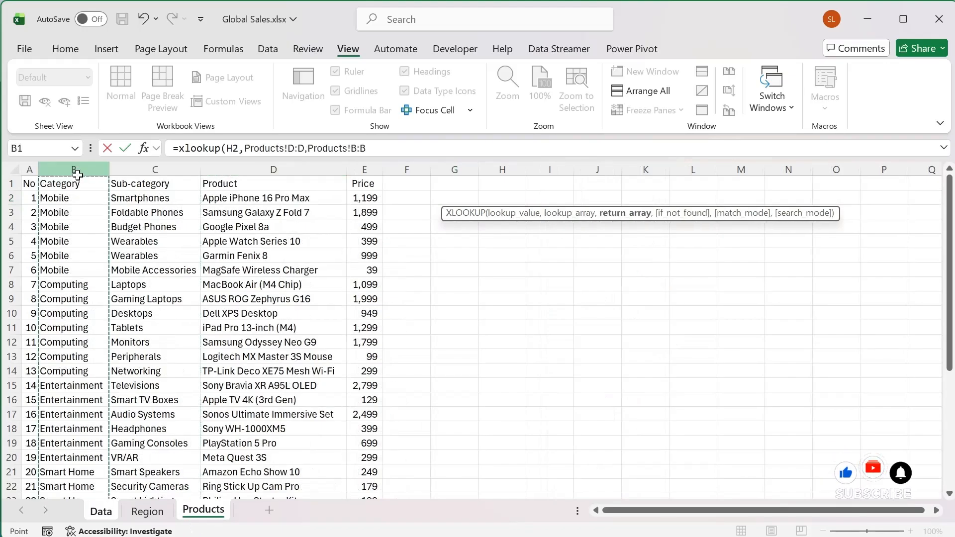
pyautogui.press('Return')
# Fill the Category and SubCategory formulas from F2:G2 down to the last transaction row.
pyautogui.click(455, 198)
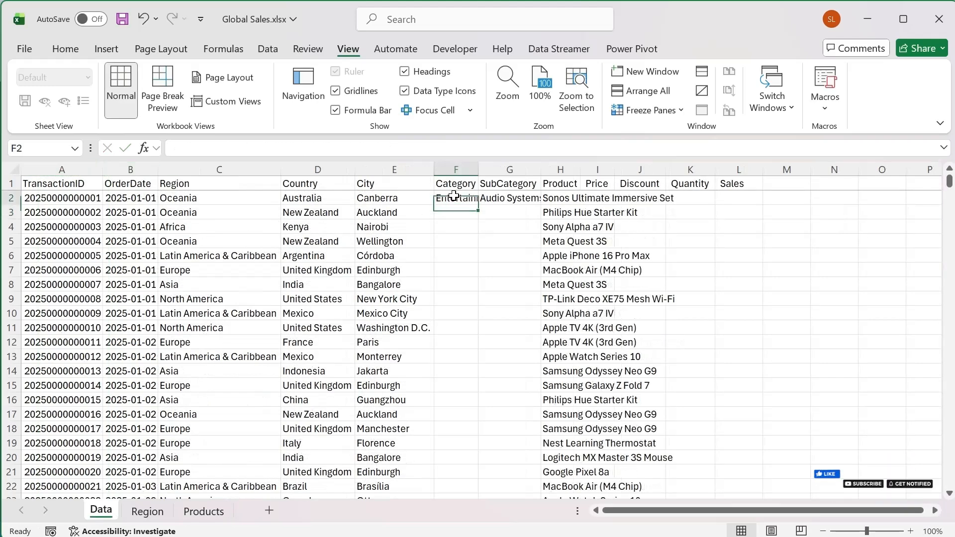
pyautogui.moveTo(479, 206); pyautogui.dragTo(540, 205)
pyautogui.doubleClick(539, 205)
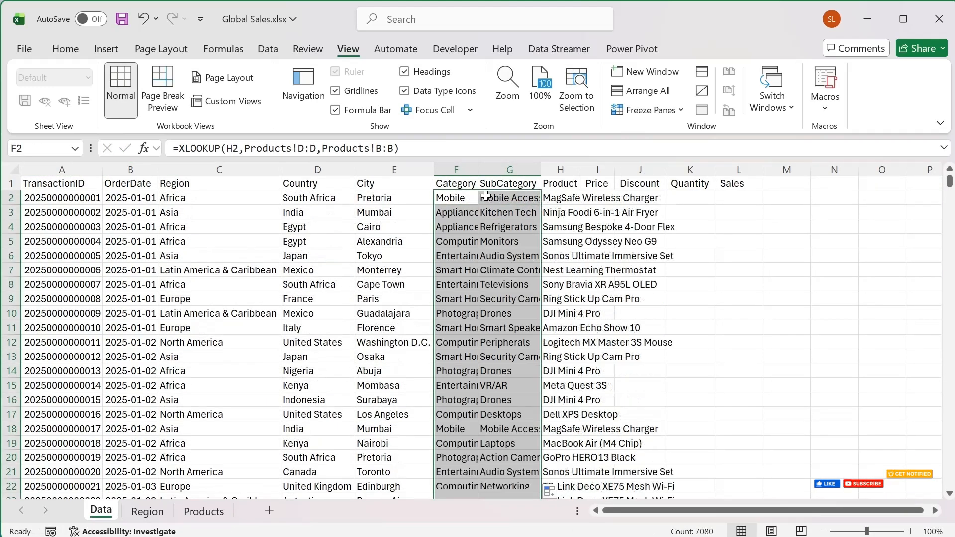
# Autofit the widths of the Category, SubCategory and Product columns to their contents.
pyautogui.doubleClick(478, 169)
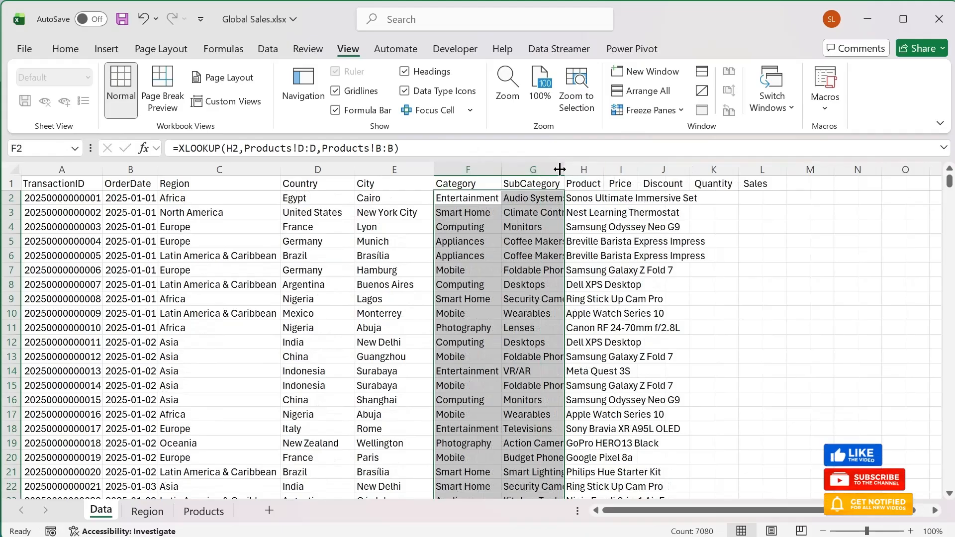
pyautogui.click(558, 169)
pyautogui.doubleClick(565, 169)
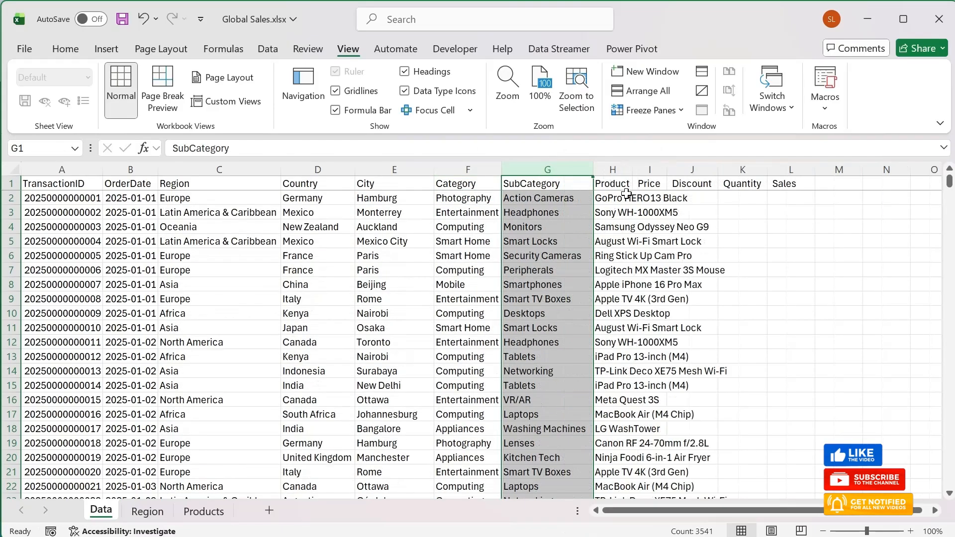
pyautogui.click(628, 170)
pyautogui.doubleClick(637, 169)
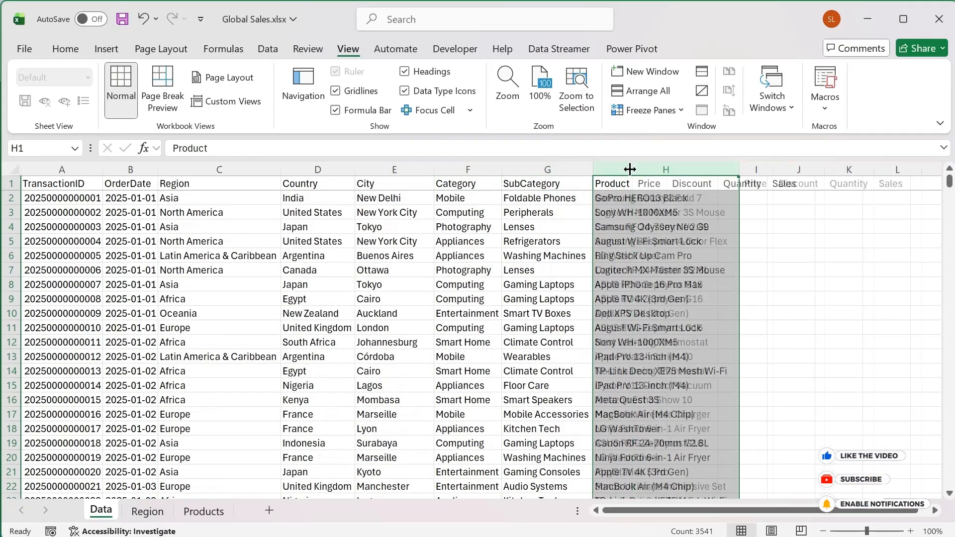
pyautogui.click(724, 197)
# Enter an XLOOKUP in Price cell I2 that finds H2 in Products!D:D and returns Products!E:E.
pyautogui.click(756, 198)
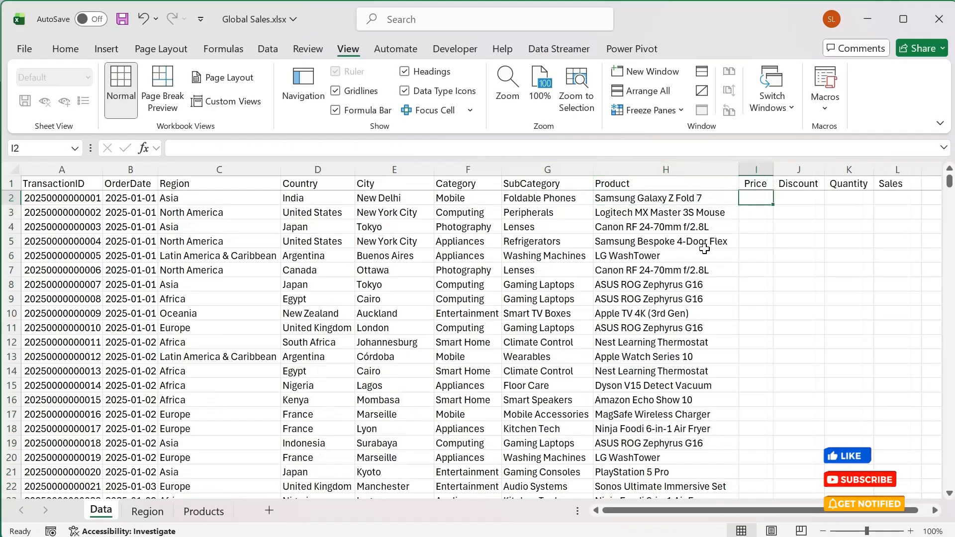
pyautogui.write('=xlooku')
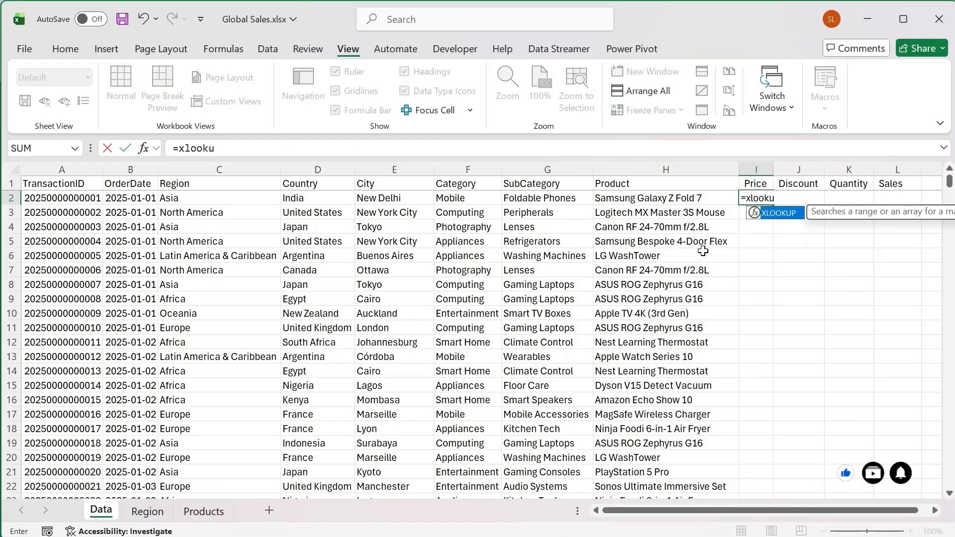
pyautogui.write('p(')
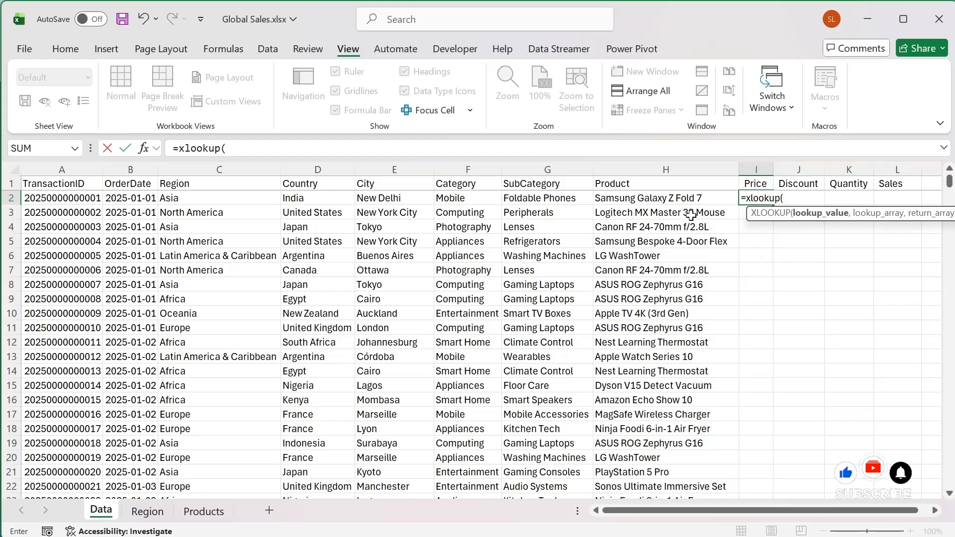
pyautogui.click(693, 199)
pyautogui.write(',')
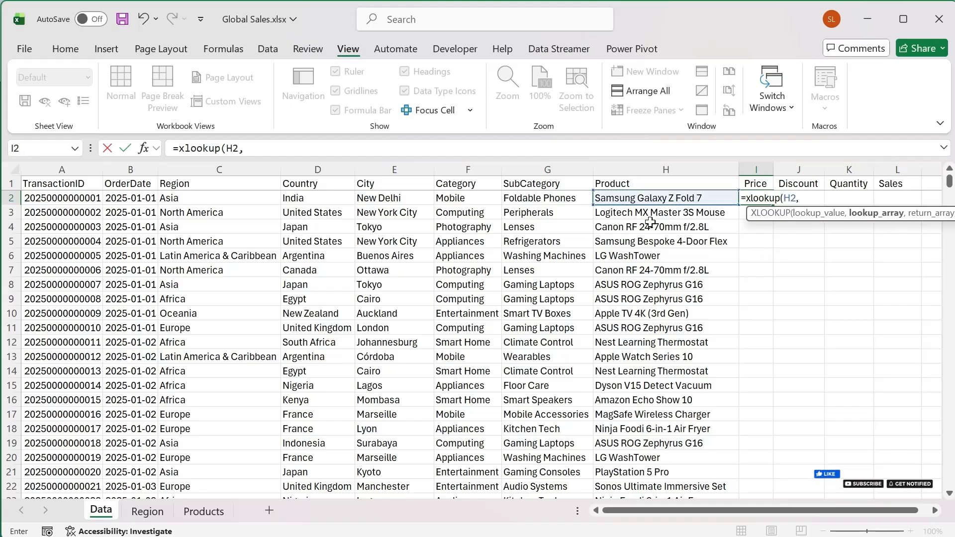
pyautogui.click(204, 510)
pyautogui.click(248, 170)
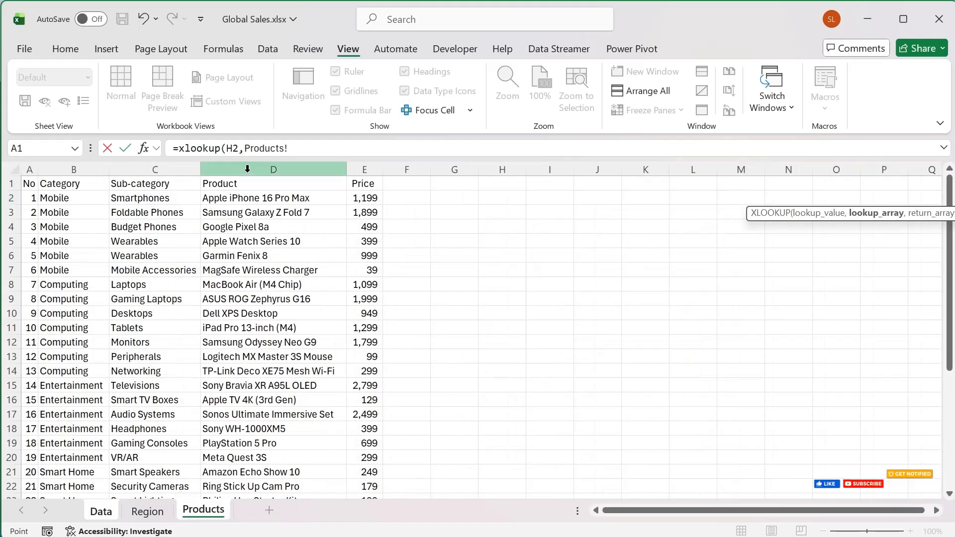
pyautogui.write(',')
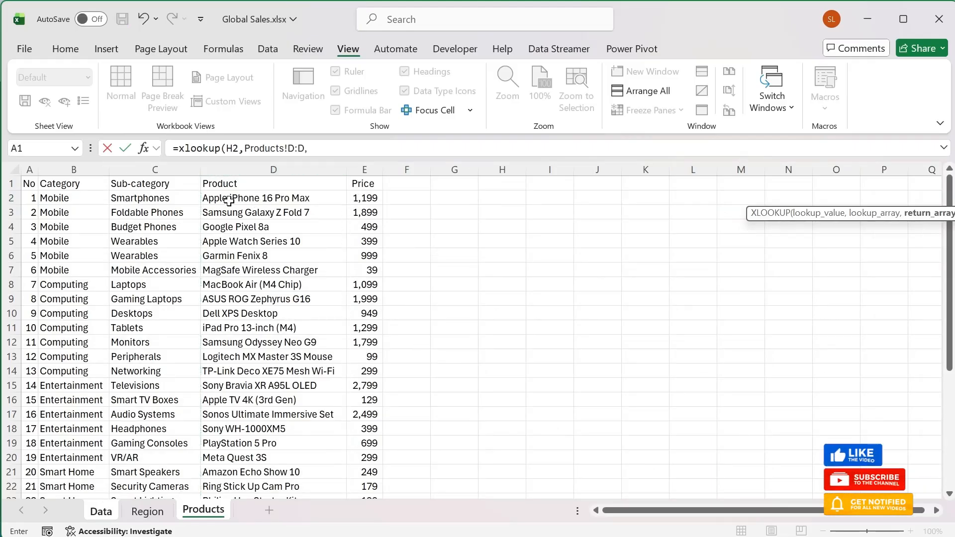
pyautogui.click(369, 169)
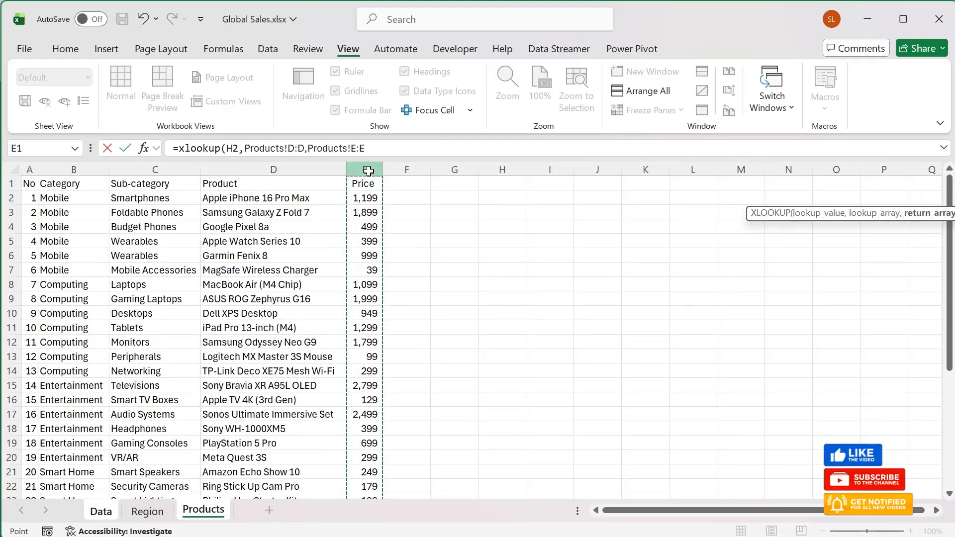
pyautogui.press('Return')
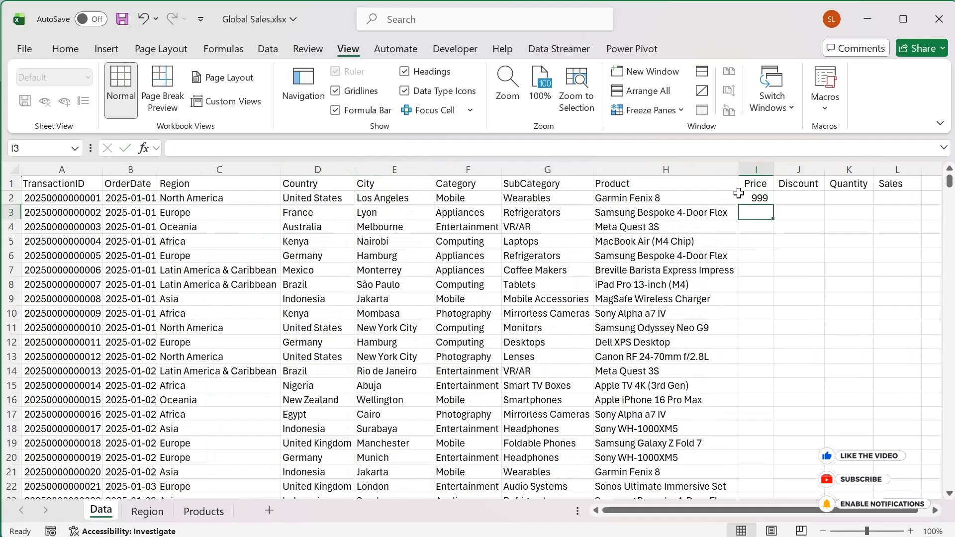
# Fill the Price formula from I2 down to the last transaction row and autofit the Price column.
pyautogui.click(753, 198)
pyautogui.doubleClick(774, 205)
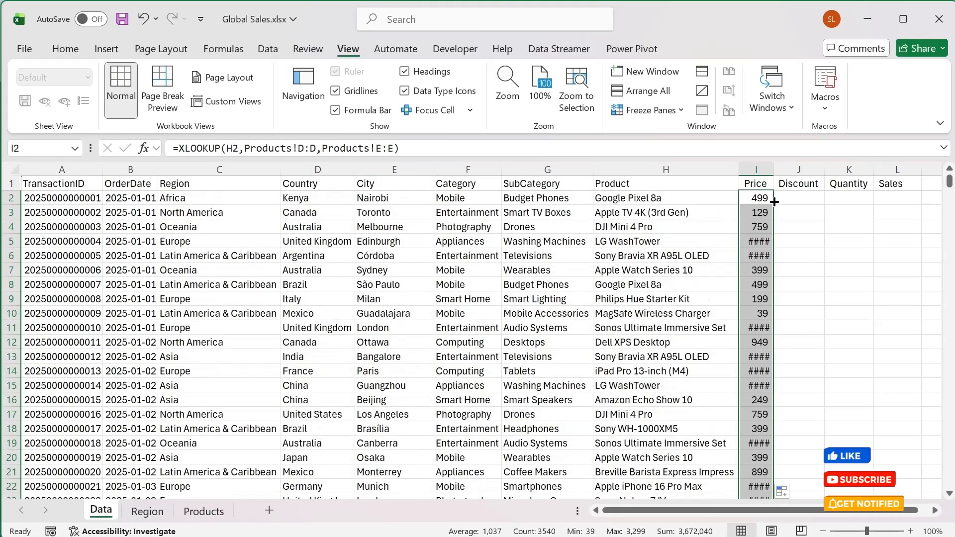
pyautogui.doubleClick(774, 171)
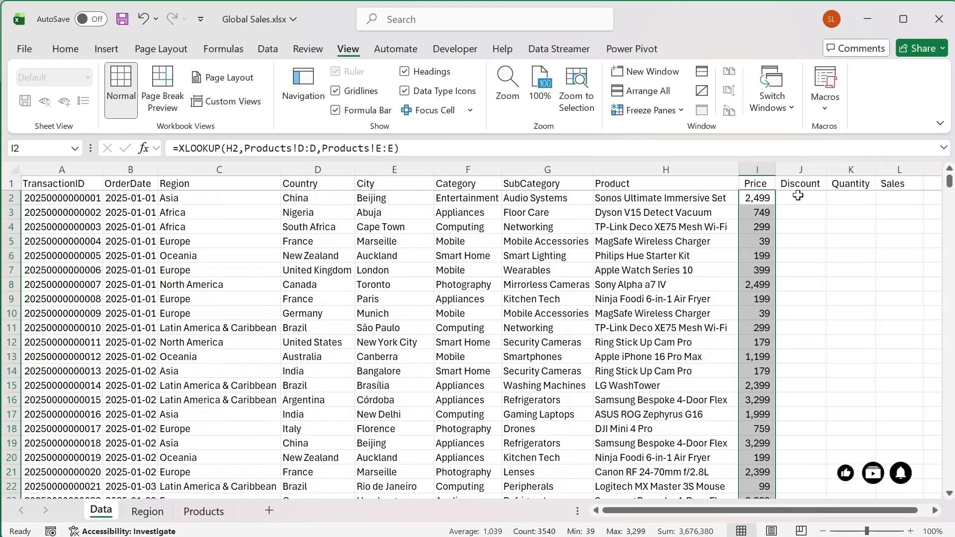
# Check the last transaction rows of the Data sheet for completely filled formula columns, and return to the first row.
pyautogui.moveTo(950, 189)
pyautogui.mouseDown()
pyautogui.moveTo(945, 386)
pyautogui.moveTo(950, 199)
pyautogui.mouseUp()
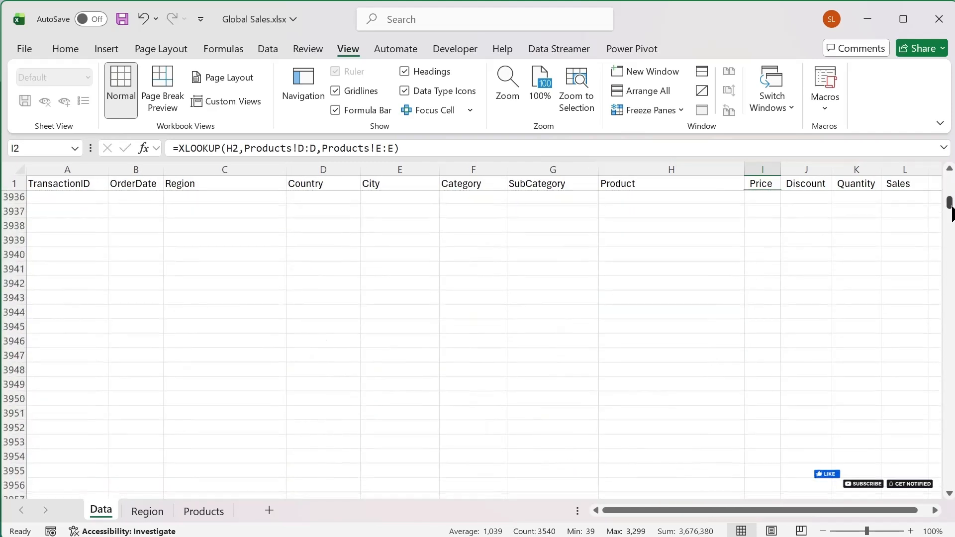
pyautogui.scroll(20, 951, 199)
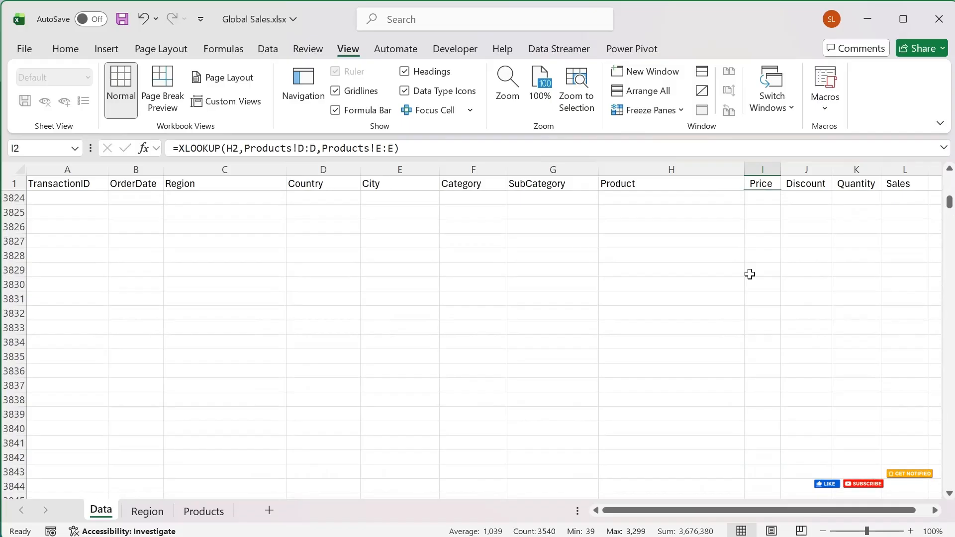
pyautogui.click(751, 275)
pyautogui.hotkey('ctrl', 'Up')
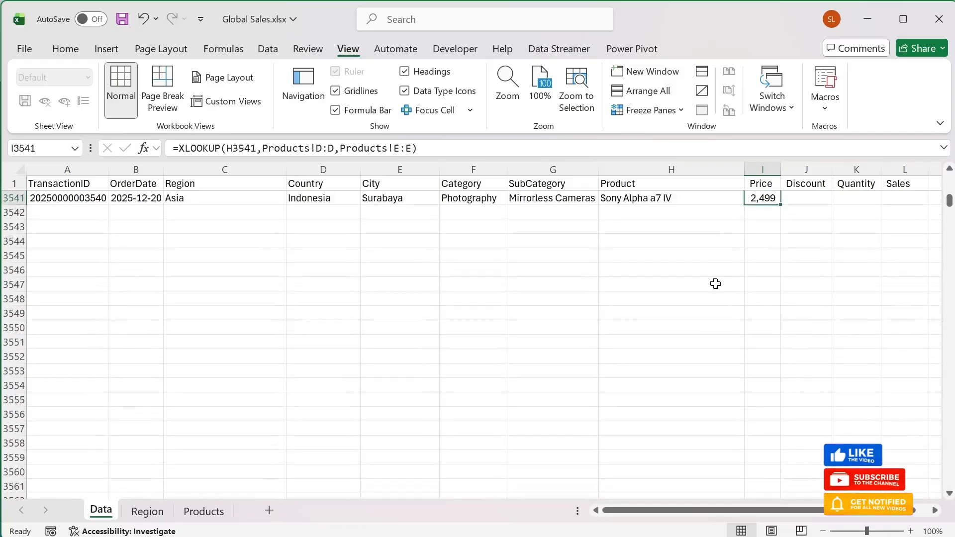
pyautogui.scroll(4, 598, 354)
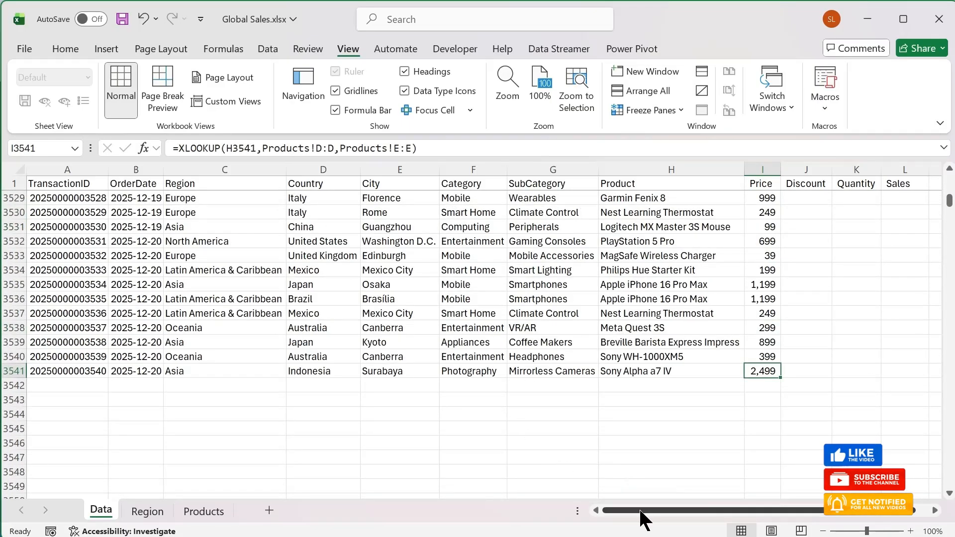
pyautogui.click(218, 370)
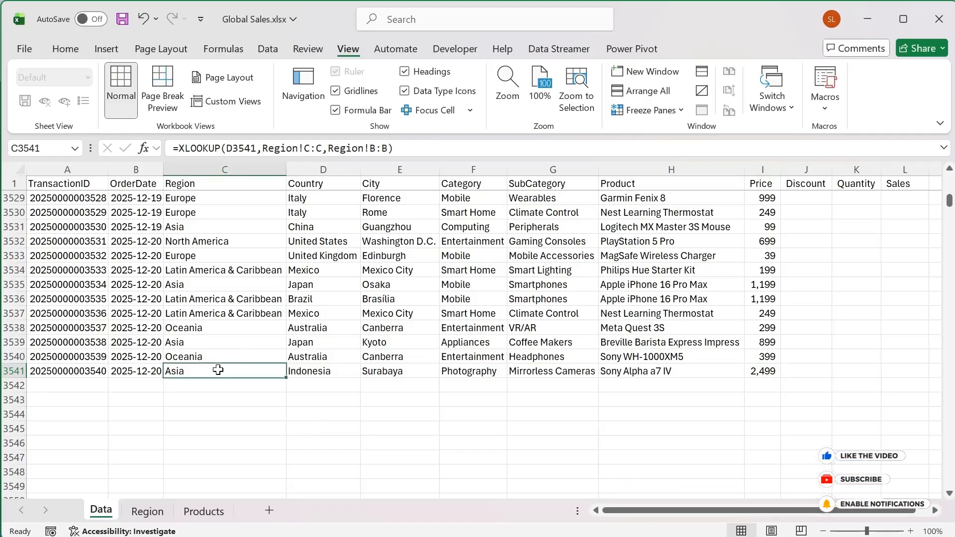
pyautogui.hotkey('ctrl', 'Up')
pyautogui.press('Down')
pyautogui.press('Left')
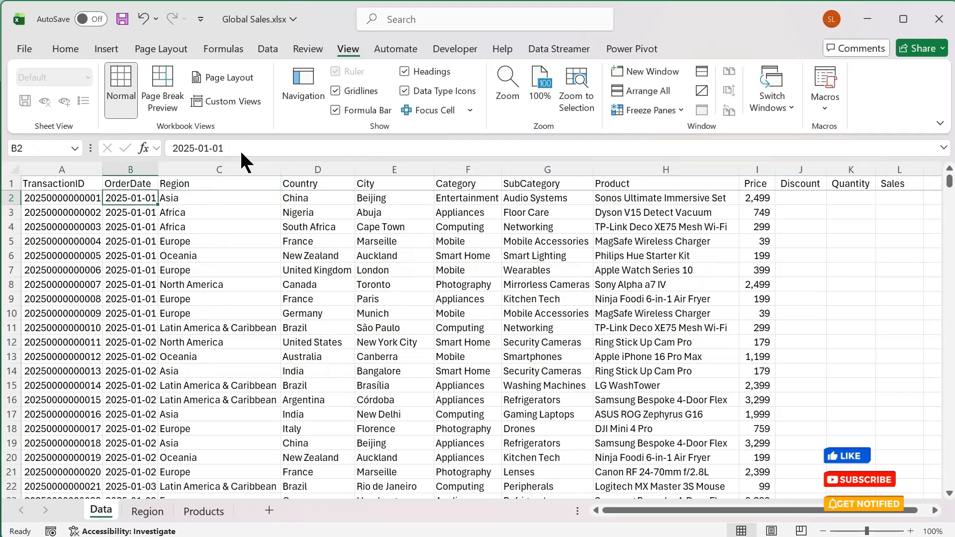
# Examine the OrderDate increment formula in B3 and the order date it reaches in the last transaction row.
pyautogui.click(87, 202)
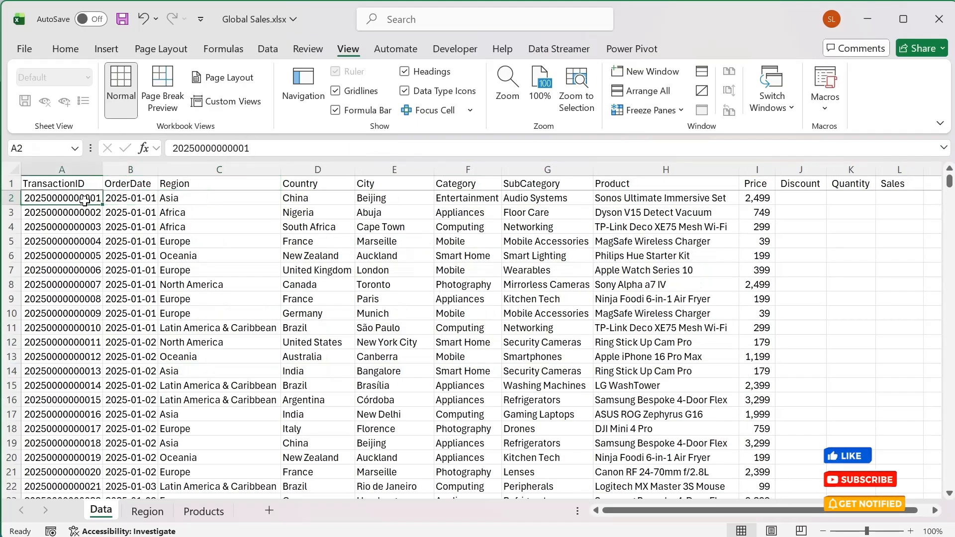
pyautogui.click(135, 212)
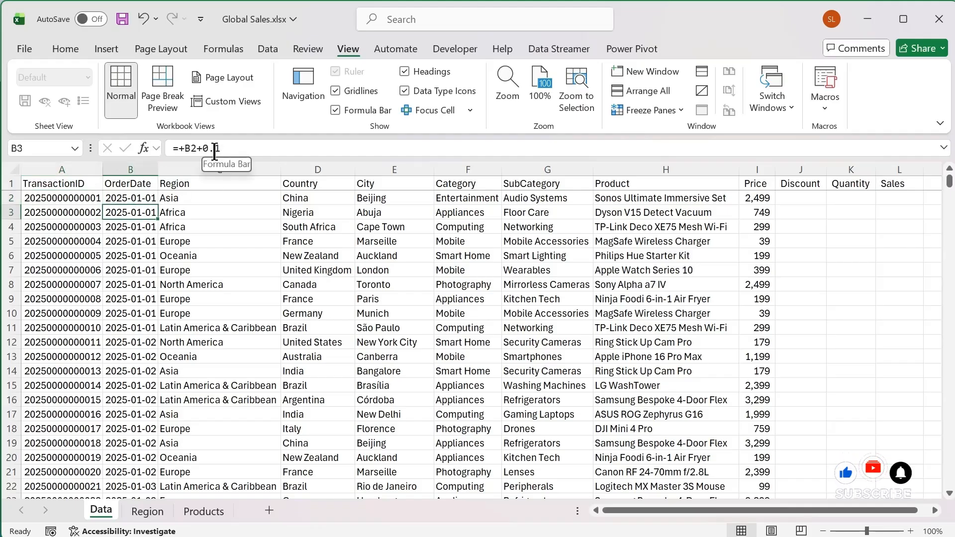
pyautogui.moveTo(216, 152); pyautogui.dragTo(230, 152)
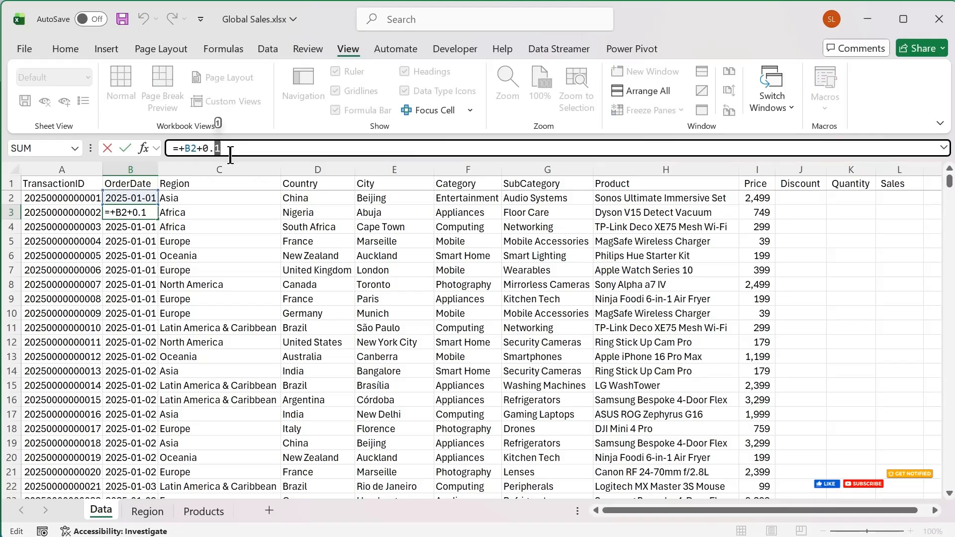
pyautogui.press('Escape')
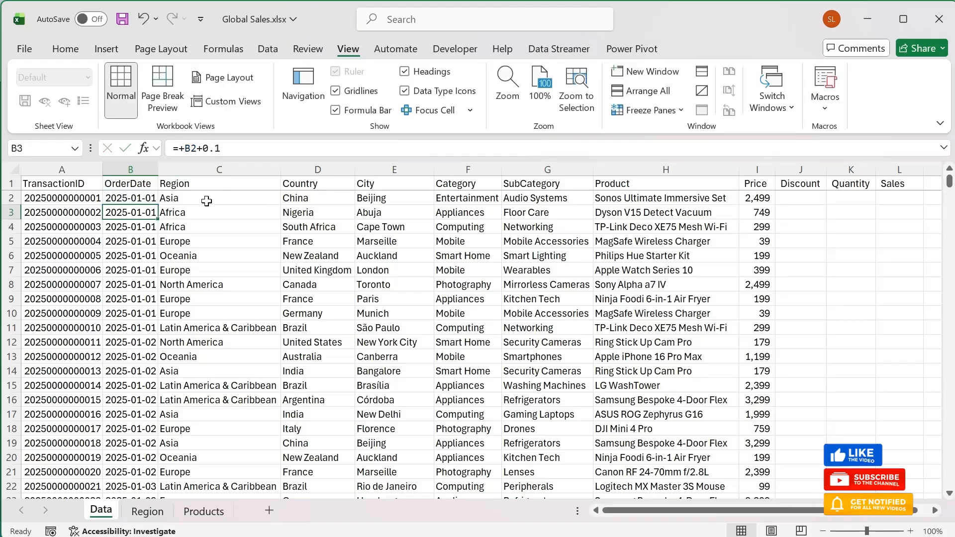
pyautogui.hotkey('ctrl', 'Down')
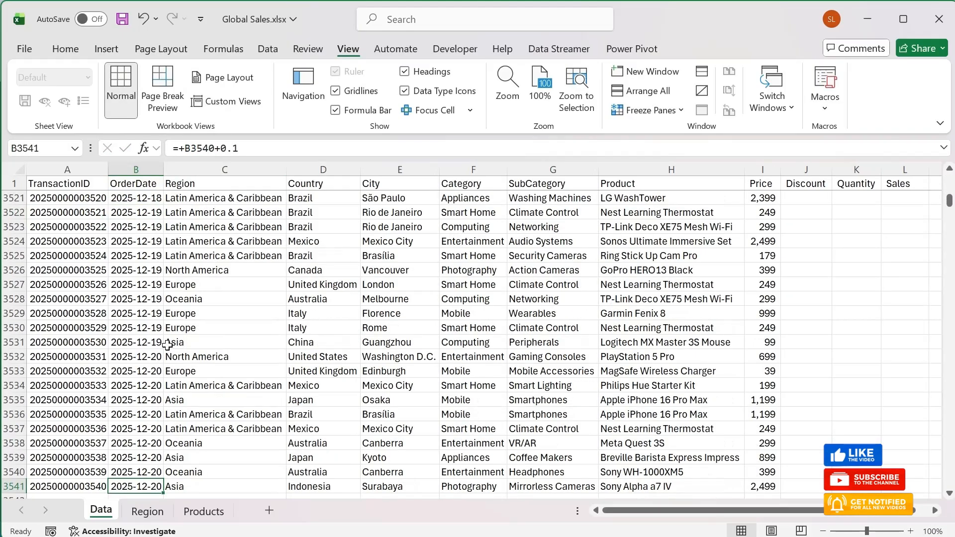
pyautogui.scroll(-1, 167, 345)
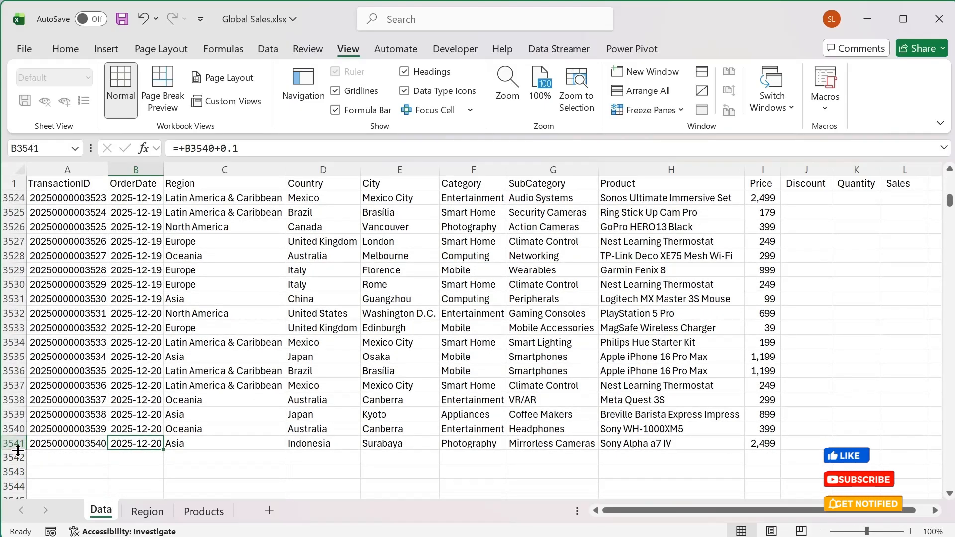
pyautogui.hotkey('ctrl', 'Up')
pyautogui.press('Down')
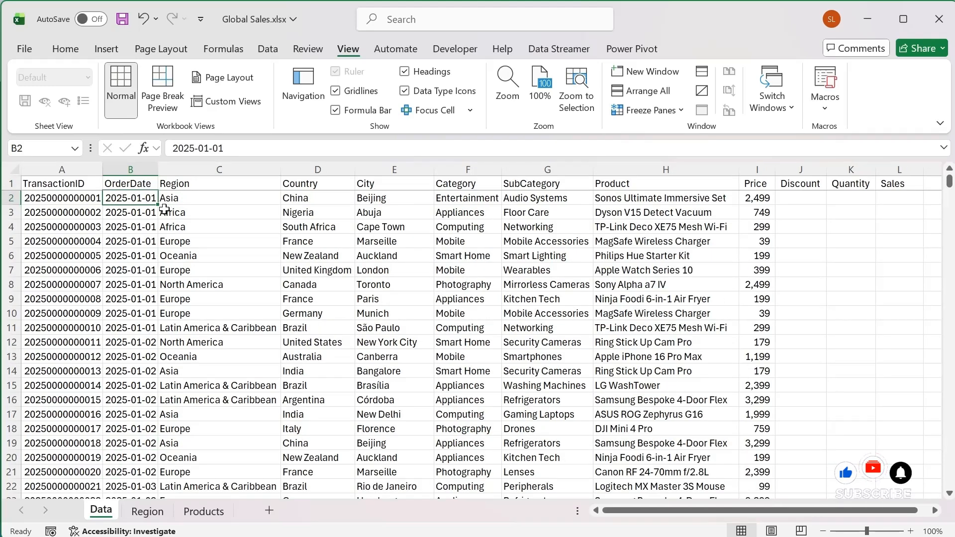
# Change the OrderDate increment formula in B3 to =+B2+0.05 and fill it down to the last transaction row.
pyautogui.click(145, 214)
pyautogui.write('=+B2+0.1')
pyautogui.moveTo(216, 149); pyautogui.dragTo(225, 152)
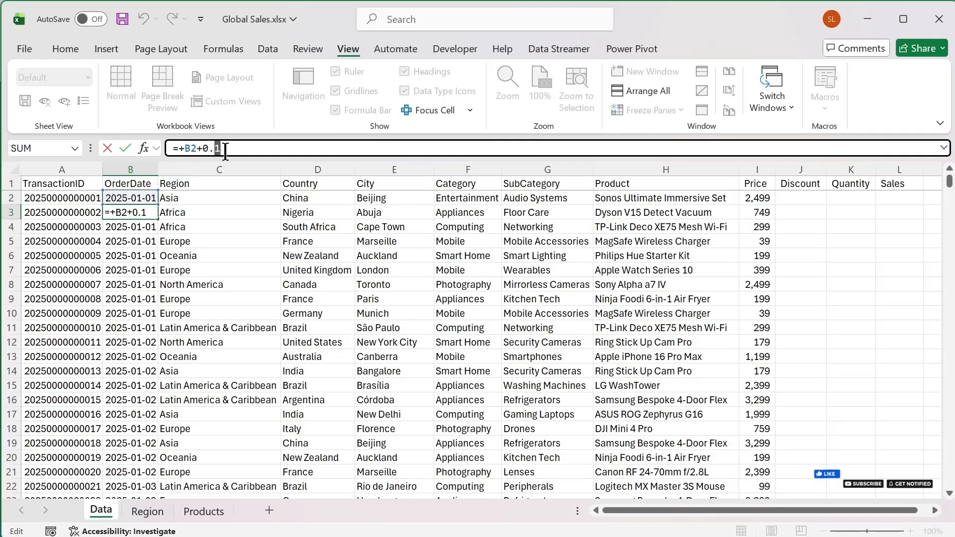
pyautogui.write('05')
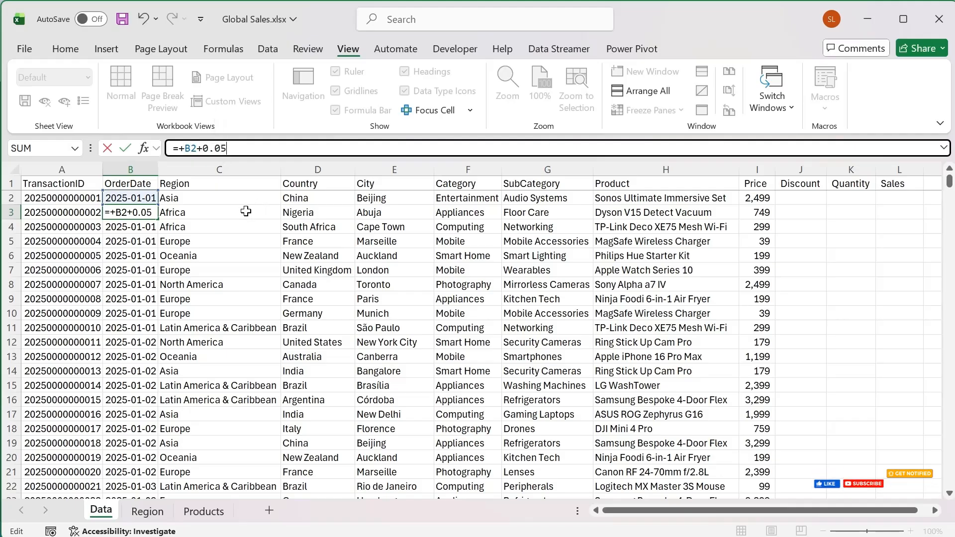
pyautogui.press('Return')
pyautogui.click(145, 214)
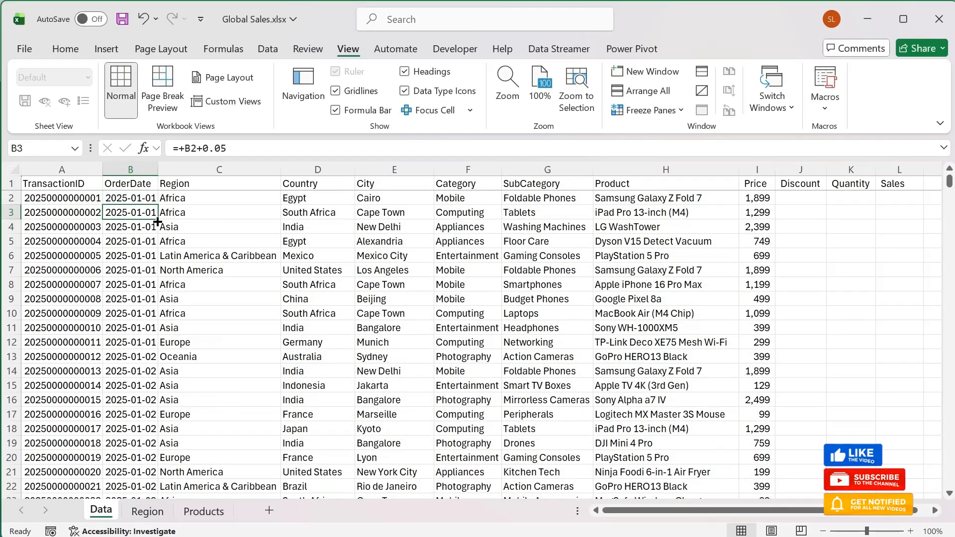
pyautogui.doubleClick(157, 220)
# Extend the TransactionID and OrderDate formulas from A3541:B3541 down to row 7269.
pyautogui.hotkey('ctrl', 'Down')
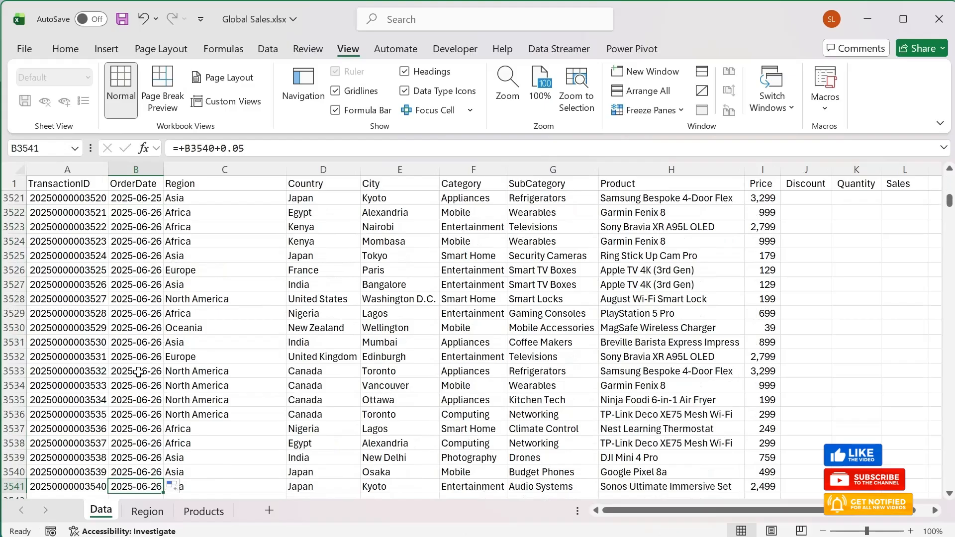
pyautogui.scroll(-3, 142, 485)
pyautogui.click(86, 358)
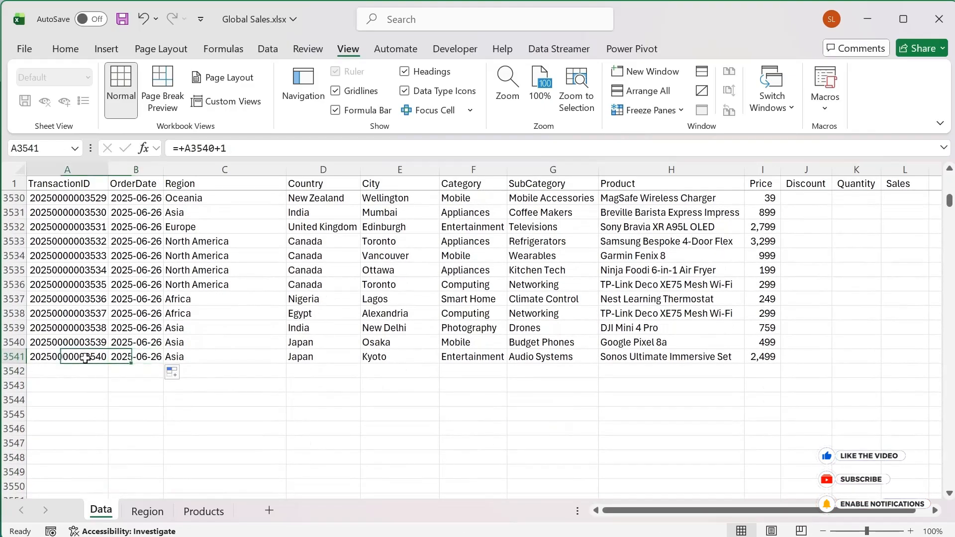
pyautogui.moveTo(86, 358); pyautogui.dragTo(163, 428)
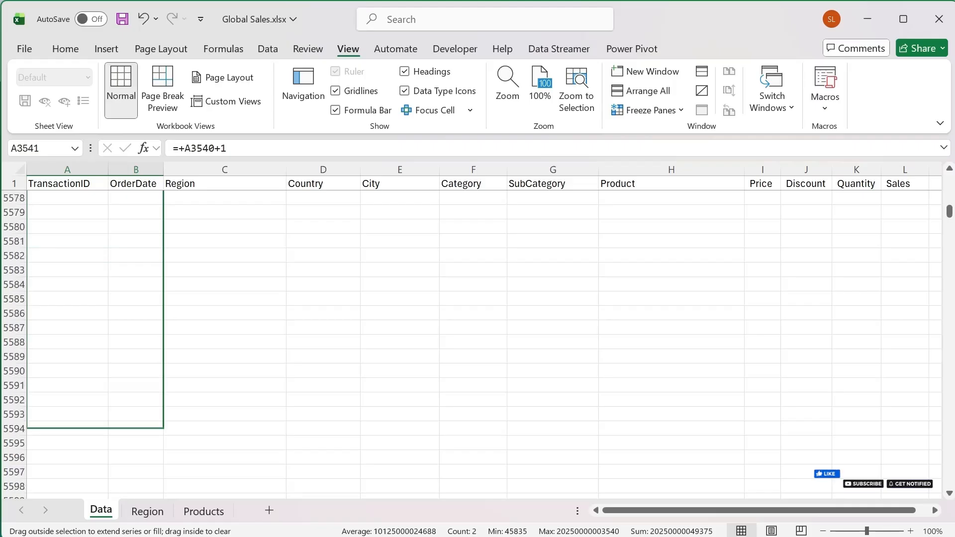
pyautogui.moveTo(163, 248); pyautogui.dragTo(164, 493)
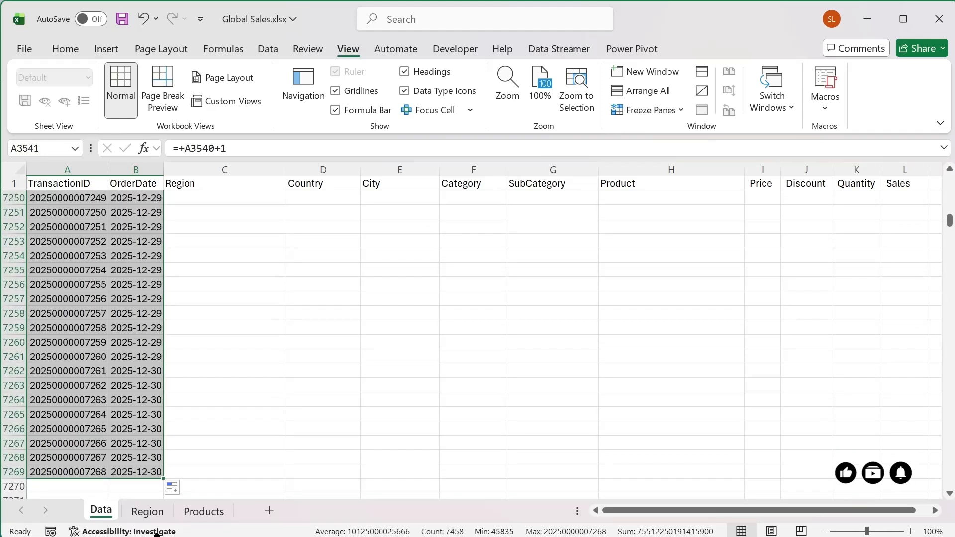
# Delete the surplus transaction rows 7082 through 7269 from the Data sheet and check the new last row.
pyautogui.click(7, 472)
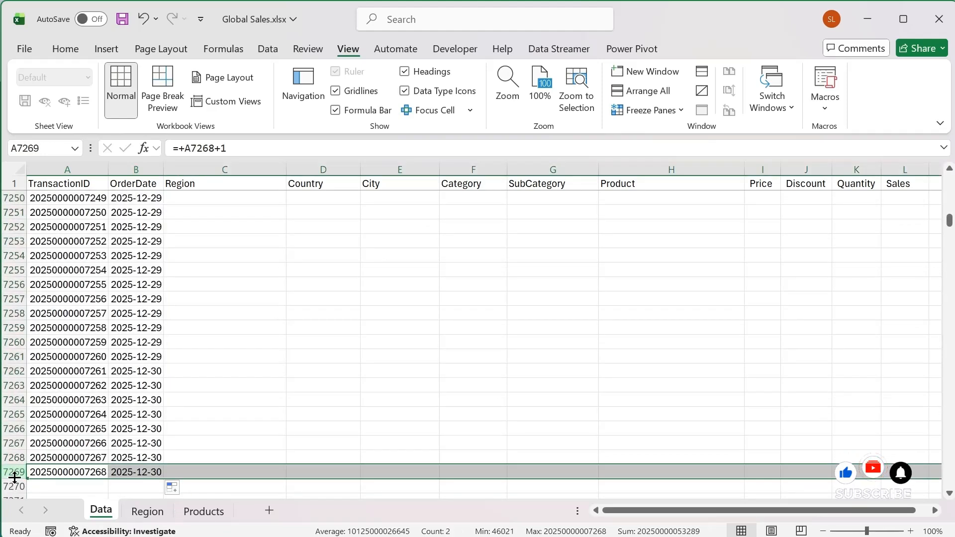
pyautogui.scroll(15, 33, 468)
pyautogui.scroll(15, 34, 468)
pyautogui.scroll(20, 34, 468)
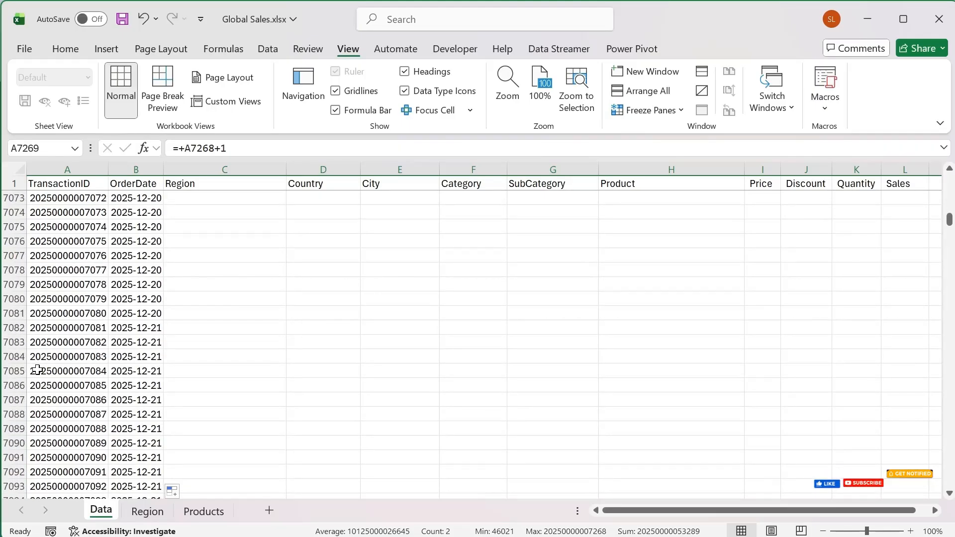
pyautogui.keyDown('shift'); pyautogui.click(9, 327); pyautogui.keyUp('shift')
pyautogui.rightClick(19, 366)
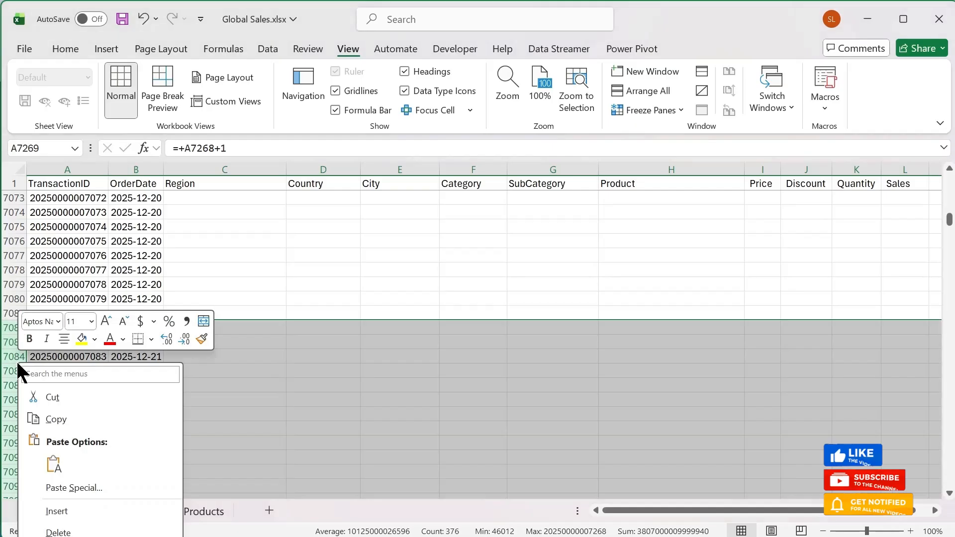
pyautogui.click(67, 531)
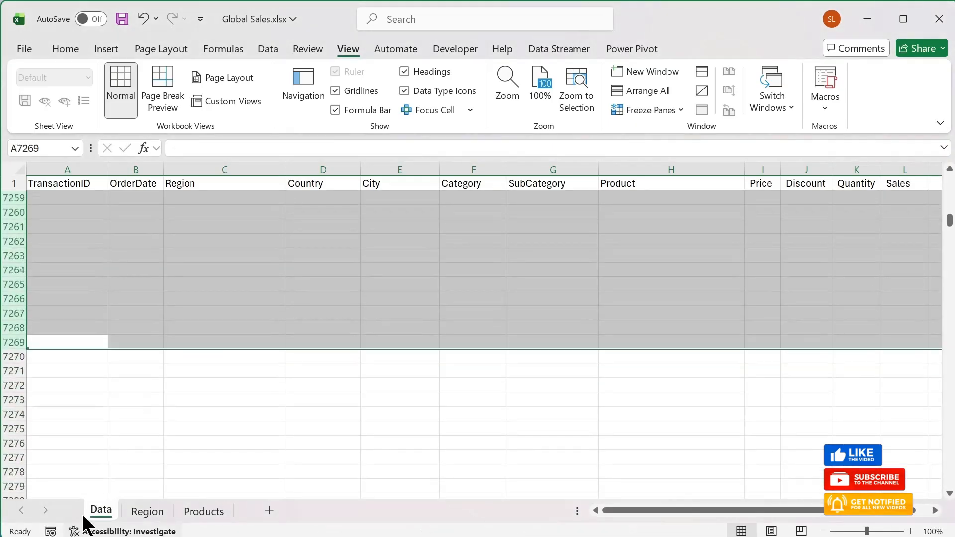
pyautogui.click(134, 319)
pyautogui.hotkey('ctrl', 'Up')
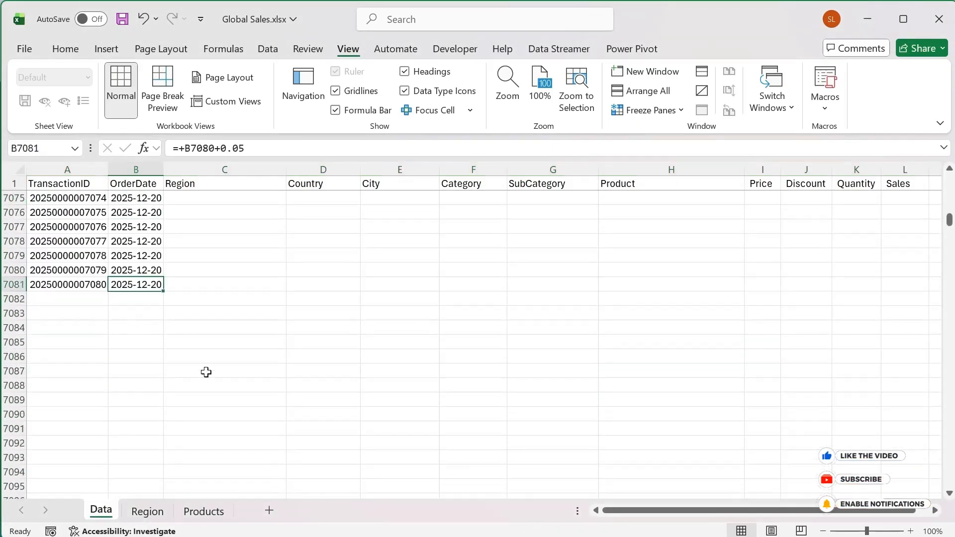
pyautogui.scroll(-1, 156, 413)
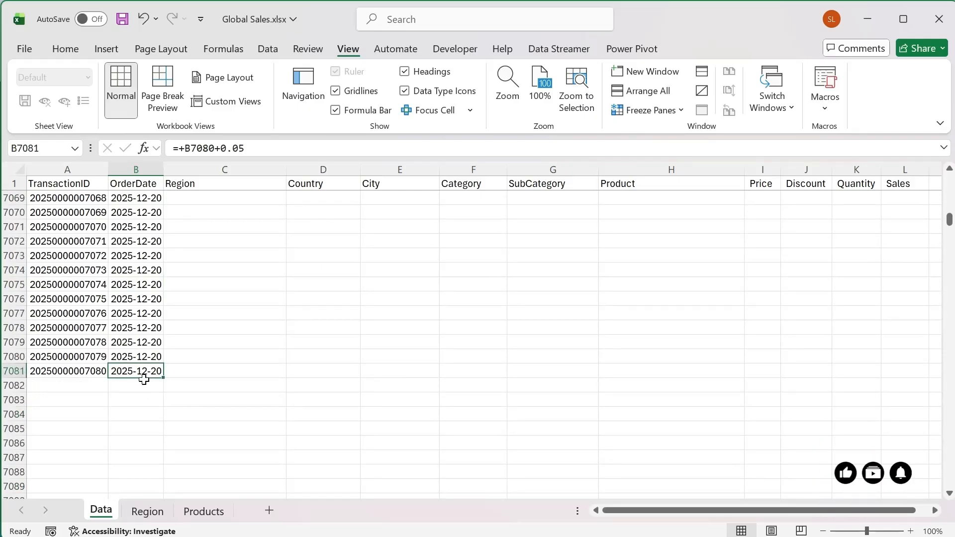
# Fill the Region through Price formulas from C3541:I3541 down to the last transaction row and check the filled rows.
pyautogui.hotkey('ctrl', 'Up')
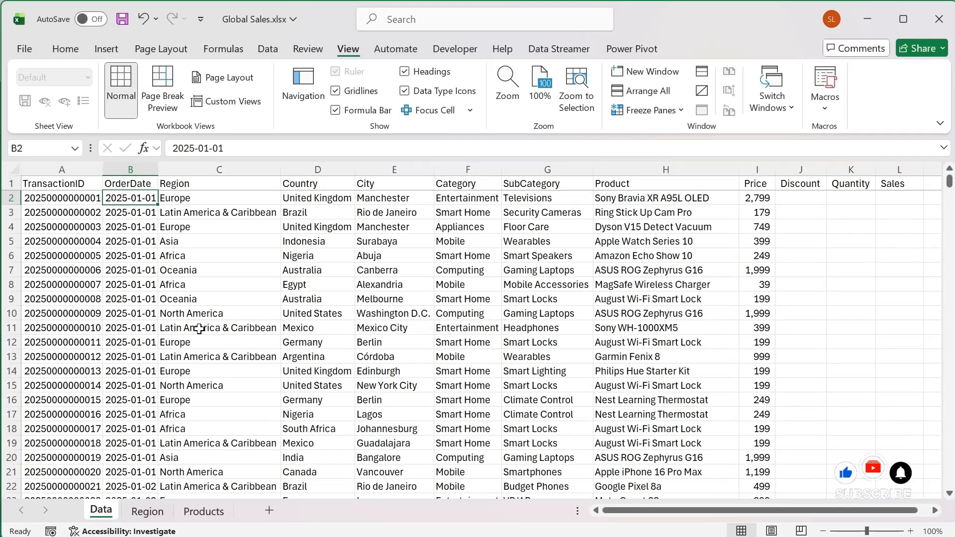
pyautogui.click(206, 313)
pyautogui.hotkey('ctrl', 'Down')
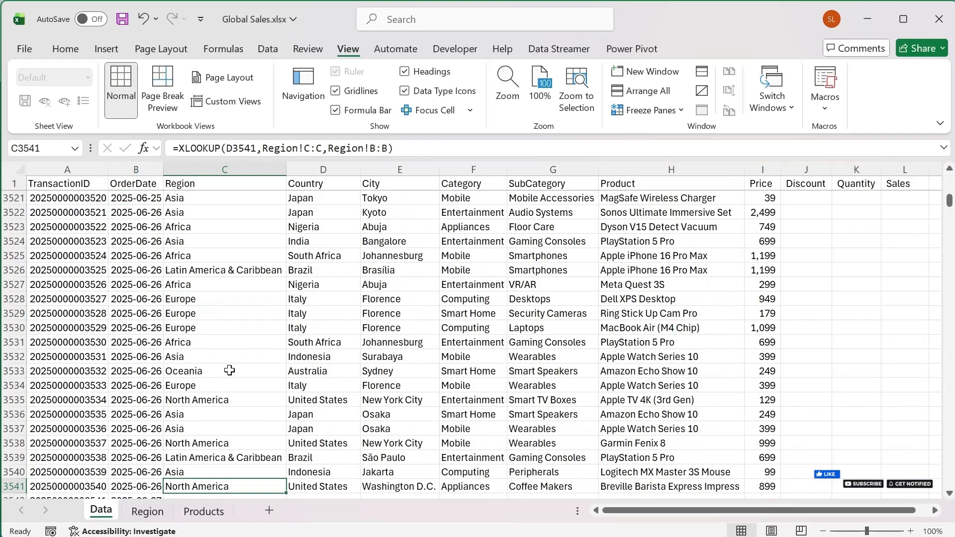
pyautogui.scroll(-2, 229, 370)
pyautogui.keyDown('shift'); pyautogui.click(753, 400); pyautogui.keyUp('shift')
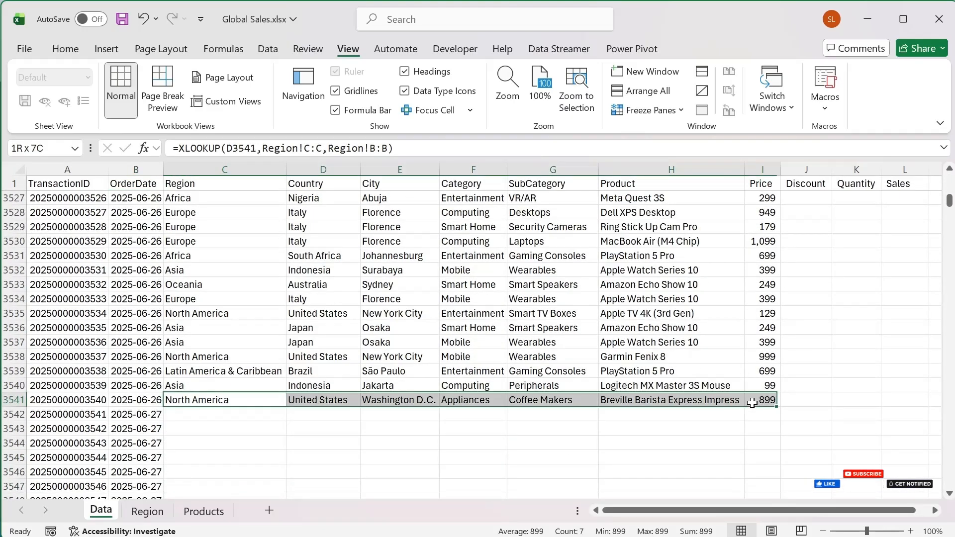
pyautogui.doubleClick(783, 407)
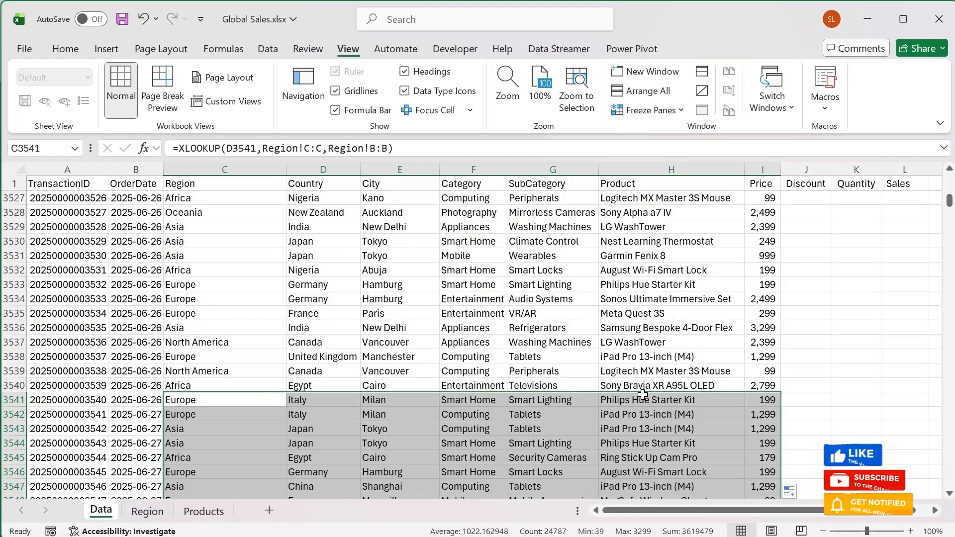
pyautogui.scroll(-3, 643, 395)
pyautogui.moveTo(948, 214)
pyautogui.mouseDown()
pyautogui.moveTo(940, 330)
pyautogui.moveTo(950, 217)
pyautogui.mouseUp()
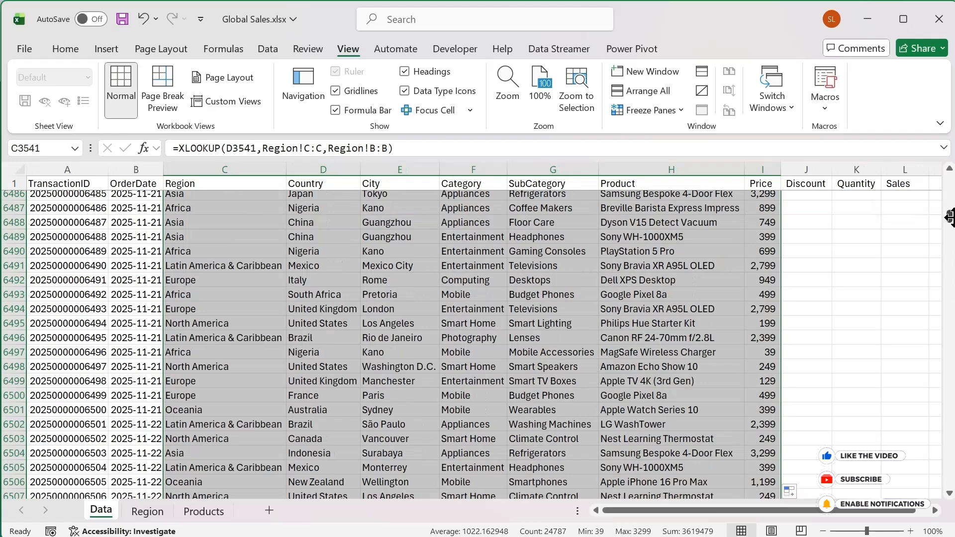
# Examine how many transactions fall on 2025-01-01 and on 2025-01-02 in the OrderDate column.
pyautogui.click(131, 309)
pyautogui.hotkey('ctrl', 'Up')
pyautogui.press('Down')
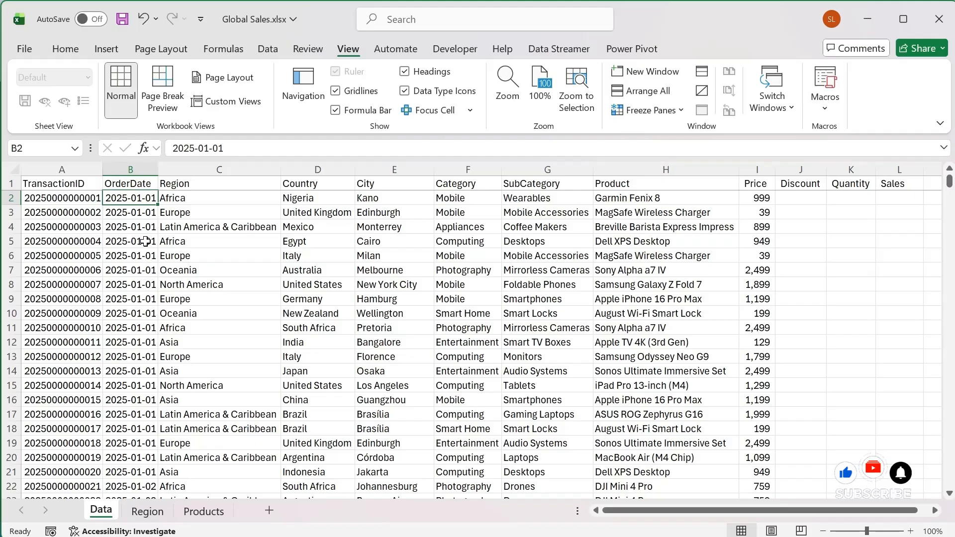
pyautogui.scroll(-2, 165, 348)
pyautogui.keyDown('shift'); pyautogui.click(149, 388); pyautogui.keyUp('shift')
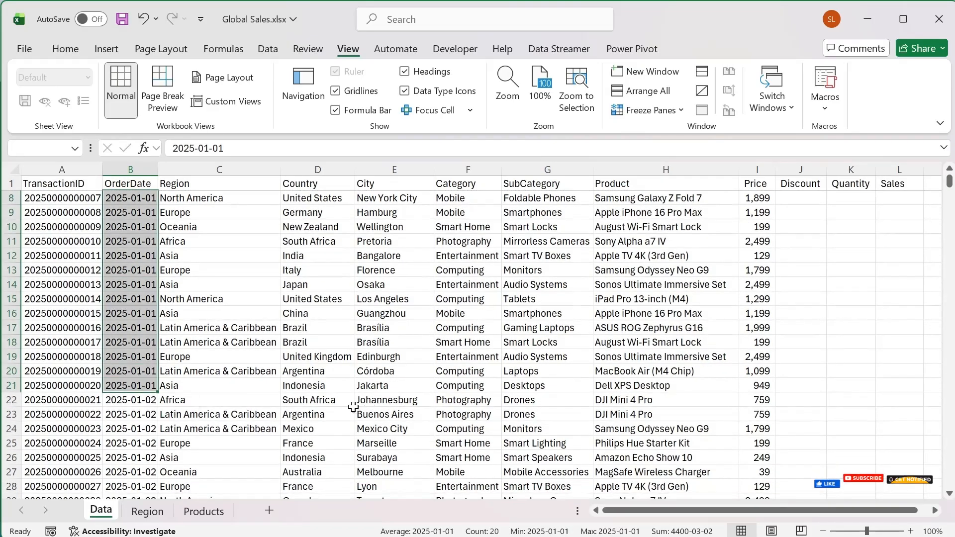
pyautogui.click(145, 401)
pyautogui.scroll(-2, 243, 400)
pyautogui.scroll(-5, 243, 400)
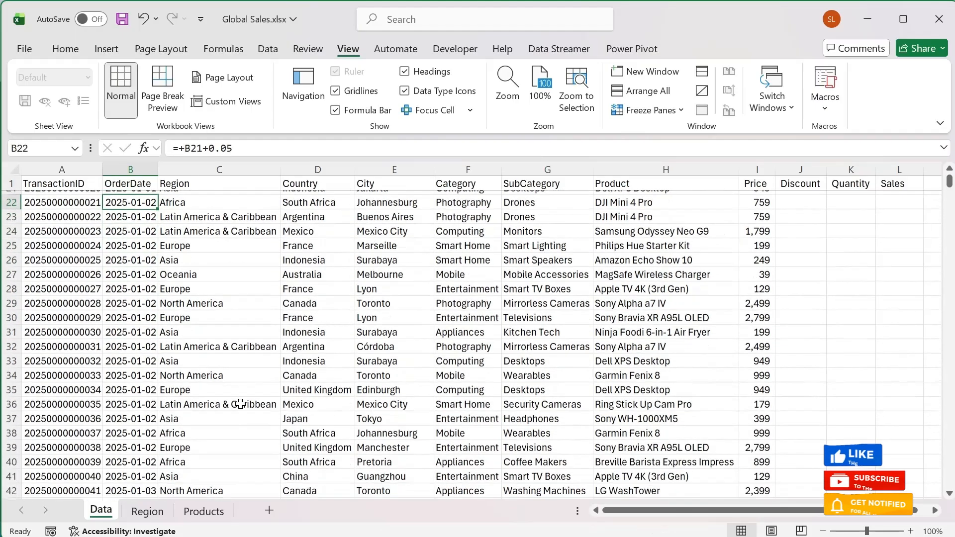
pyautogui.keyDown('shift'); pyautogui.click(146, 376); pyautogui.keyUp('shift')
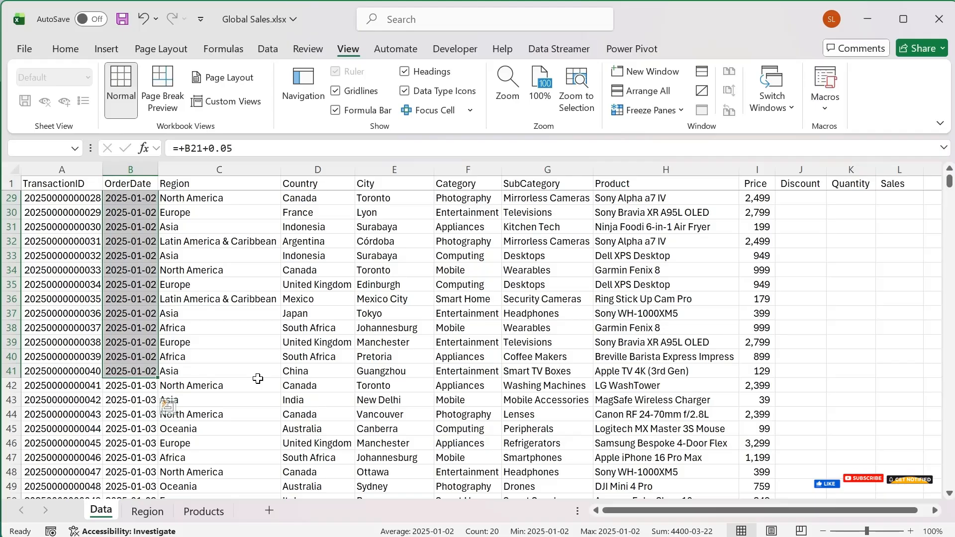
# Insert RANDBETWEEN(100,500) after B2+ in the OrderDate formula in B3.
pyautogui.press('Up')
pyautogui.hotkey('ctrl', 'Up')
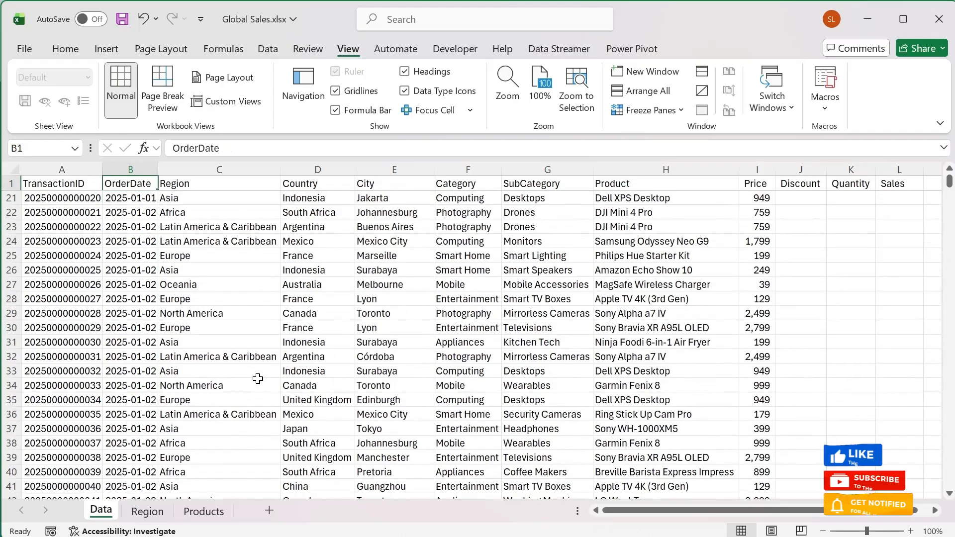
pyautogui.press('Down')
pyautogui.press('Down')
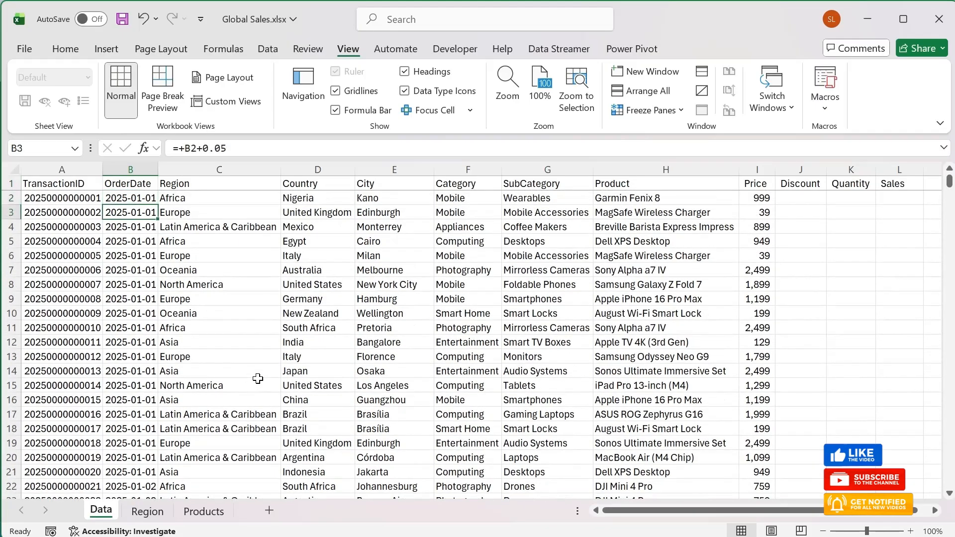
pyautogui.click(203, 149)
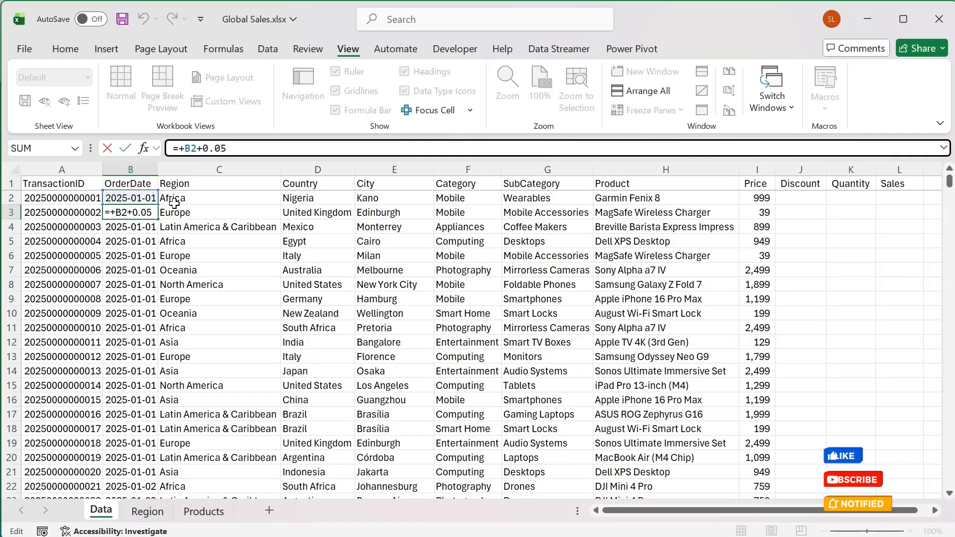
pyautogui.write('rand')
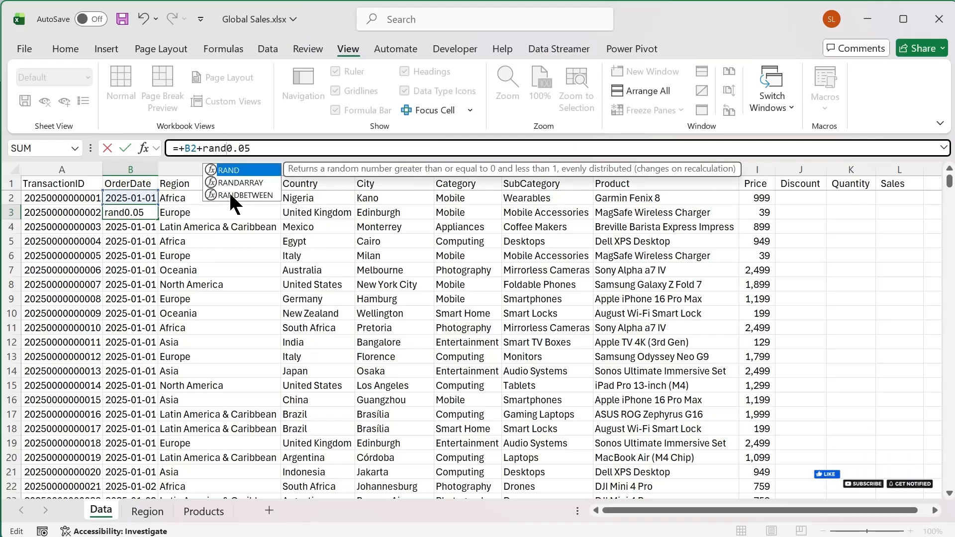
pyautogui.doubleClick(229, 194)
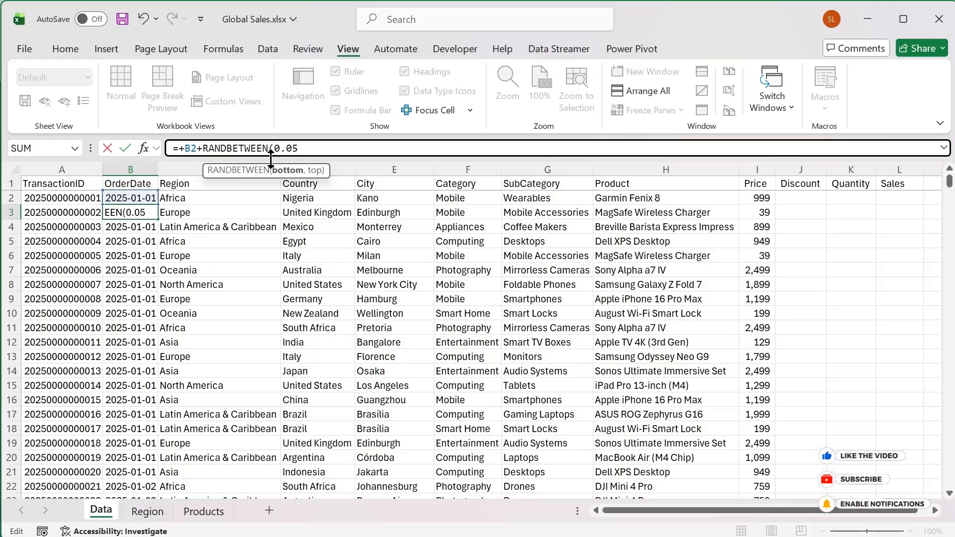
pyautogui.write('11')
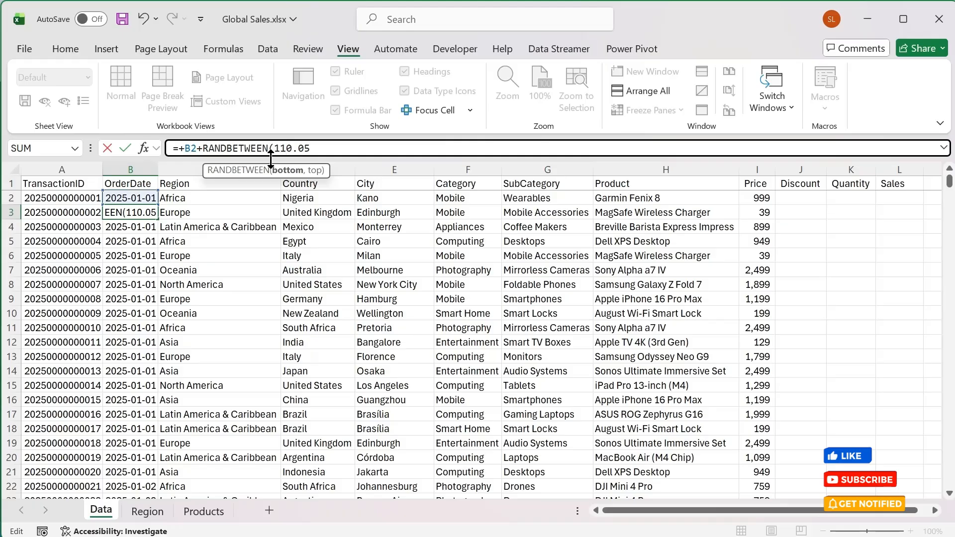
pyautogui.press('BackSpace')
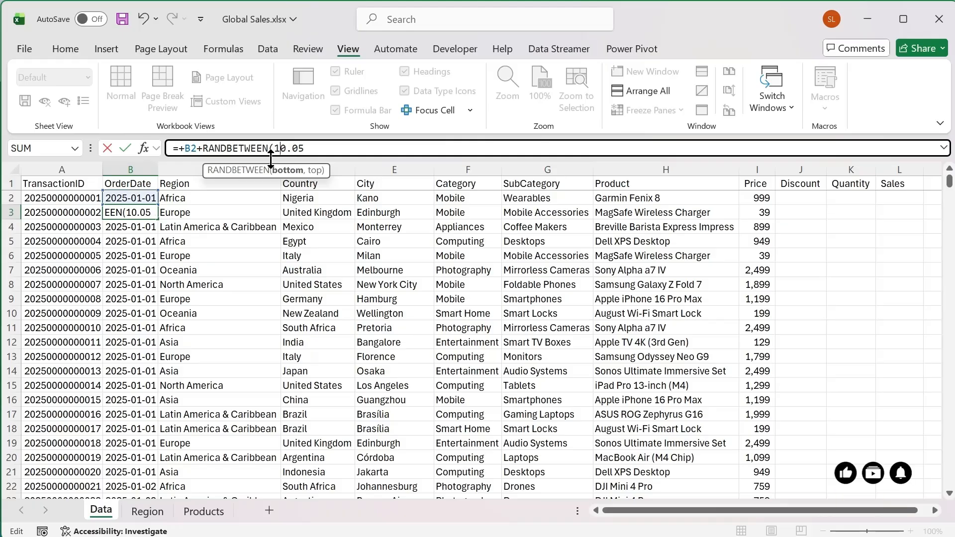
pyautogui.write('00')
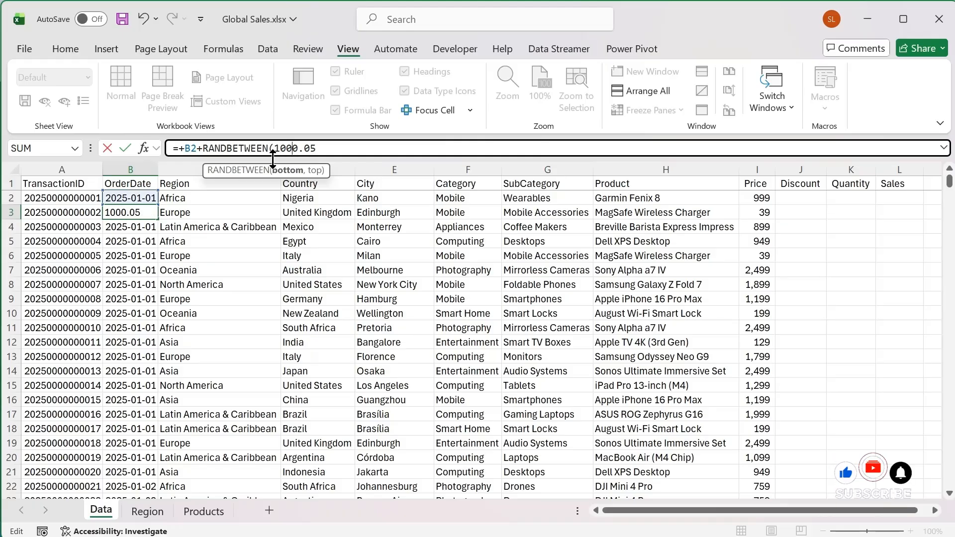
pyautogui.write(',50')
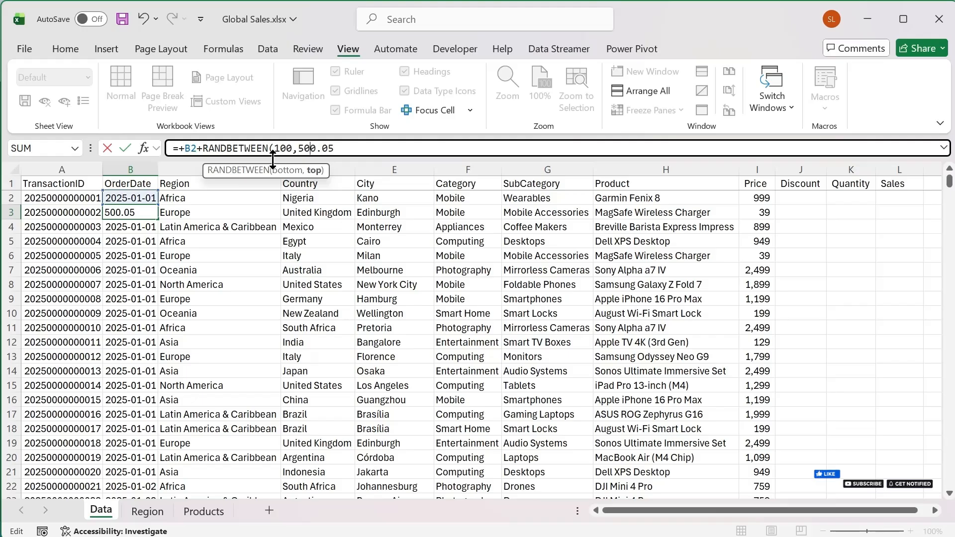
pyautogui.write('0')
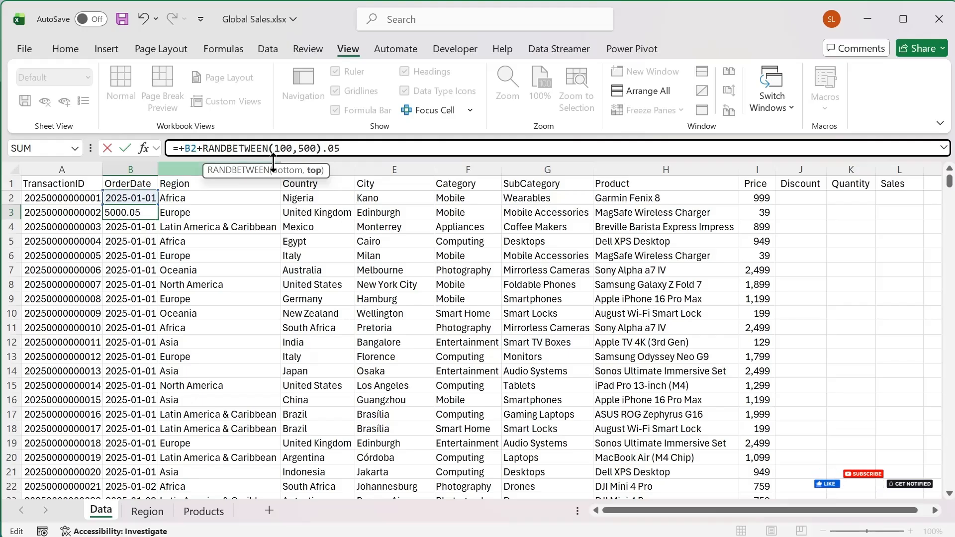
pyautogui.write(')')
# Replace the trailing .05 in B3's OrderDate formula with /1000, giving =+B2+RANDBETWEEN(100,500)/1000.
pyautogui.moveTo(327, 149); pyautogui.dragTo(363, 148)
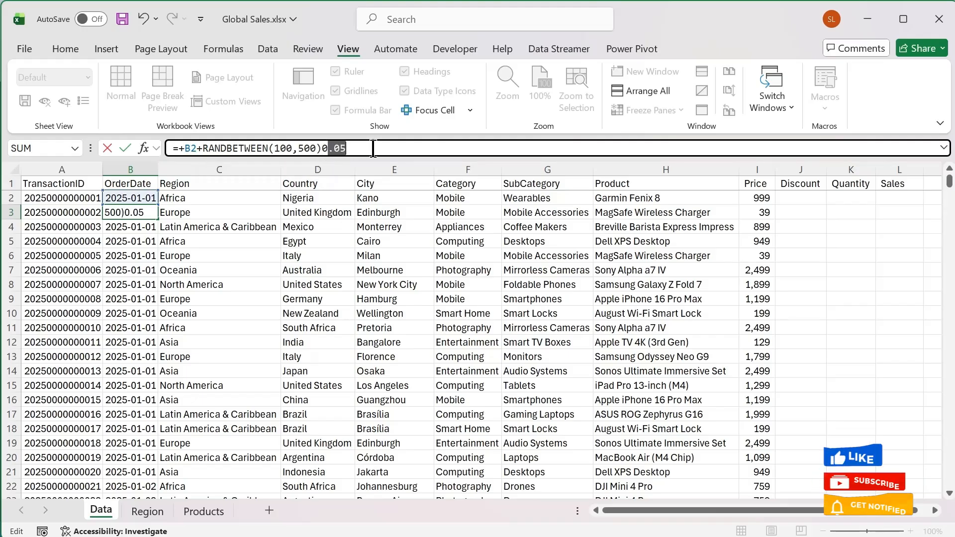
pyautogui.click(325, 148)
pyautogui.write('/')
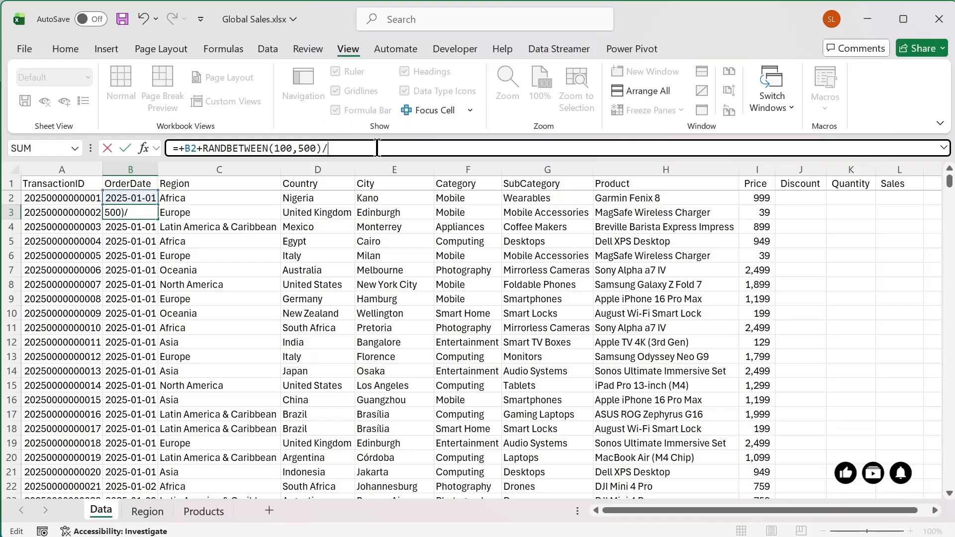
pyautogui.write('1000')
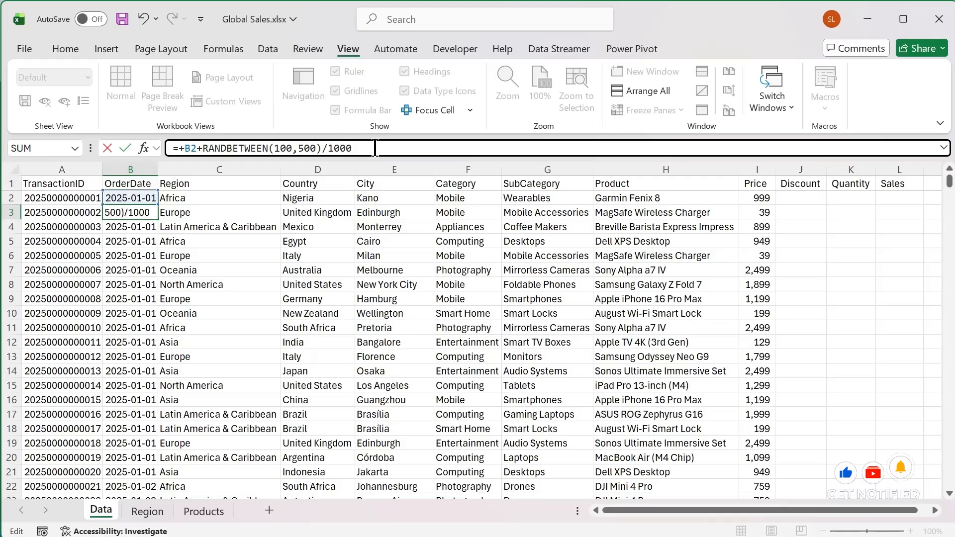
pyautogui.press('Return')
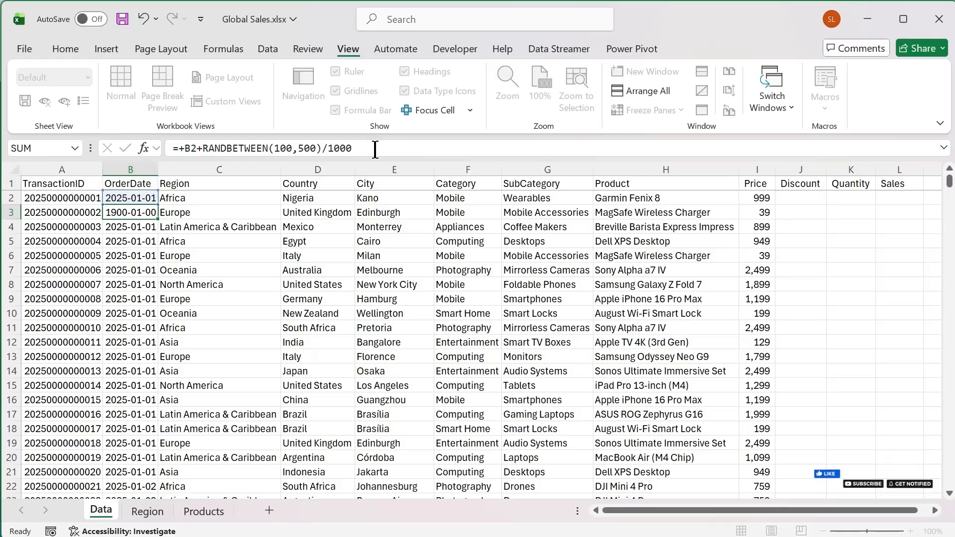
# Fill the OrderDate formula from B3 down to the last transaction row and check the final date.
pyautogui.click(119, 210)
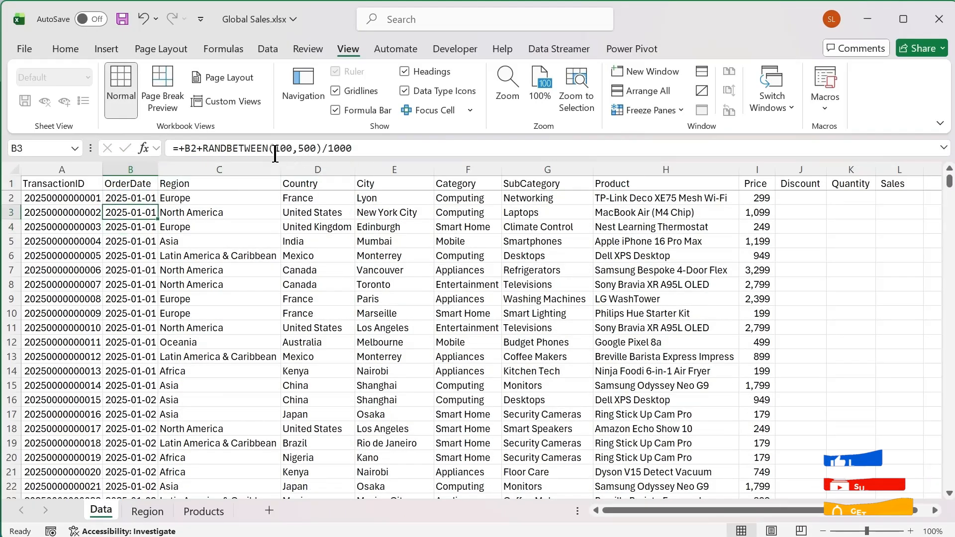
pyautogui.doubleClick(159, 219)
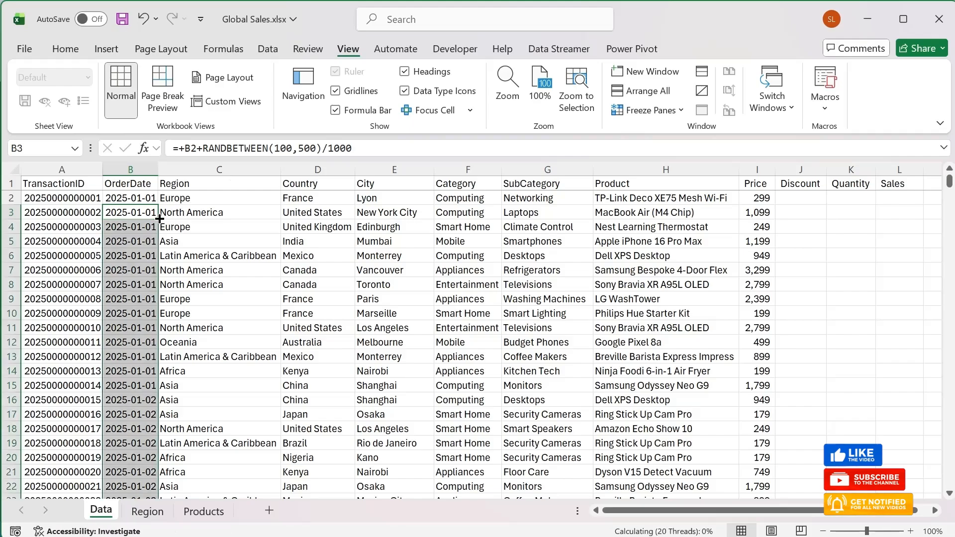
pyautogui.hotkey('ctrl', 'Down')
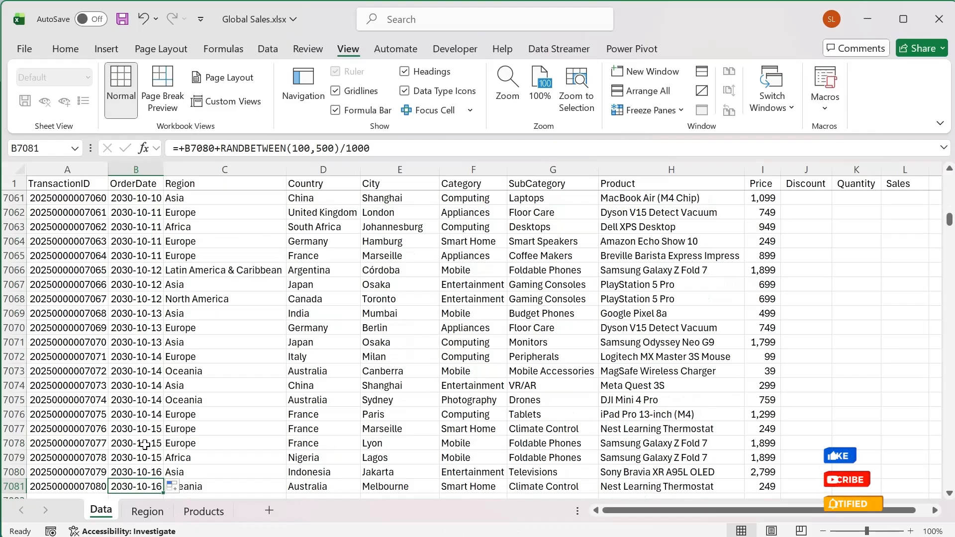
pyautogui.hotkey('ctrl', 'Up')
pyautogui.press('Down')
pyautogui.press('Down')
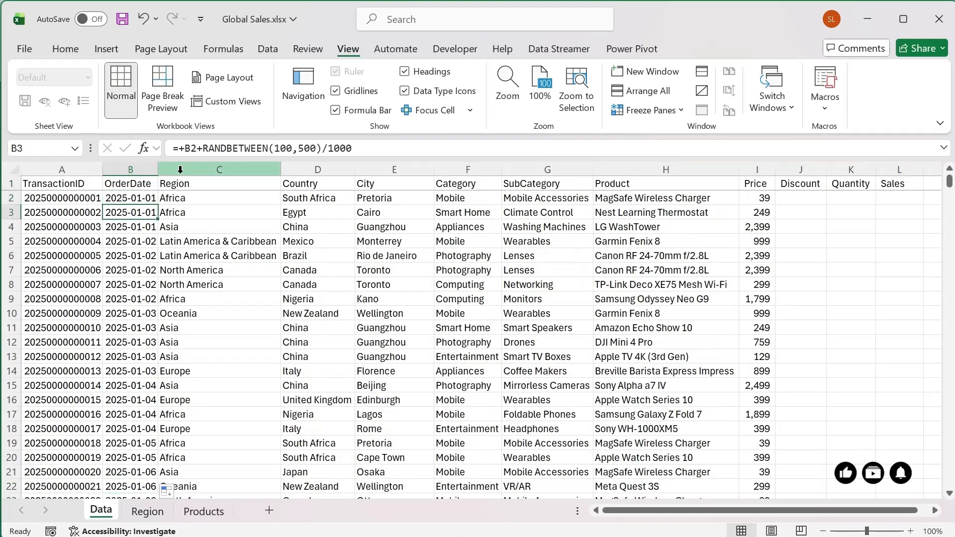
# Change the divisor in B3's OrderDate formula to 10000 and fill it down to the last transaction row.
pyautogui.click(322, 149)
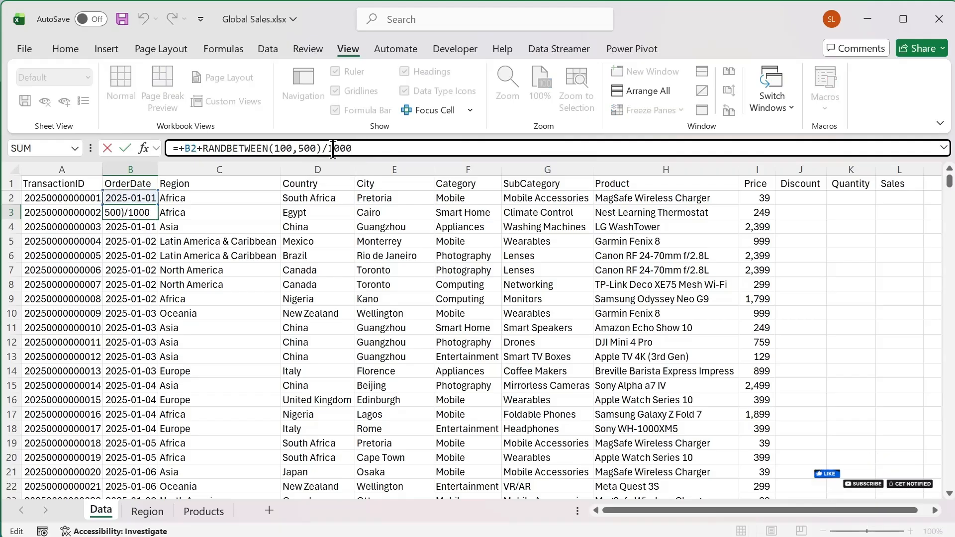
pyautogui.write('0')
pyautogui.press('Return')
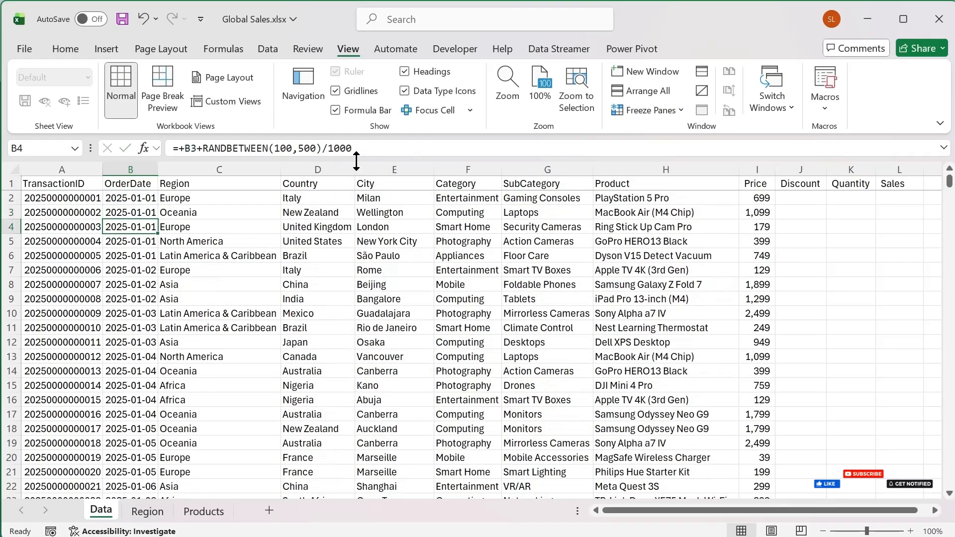
pyautogui.click(144, 214)
pyautogui.doubleClick(158, 219)
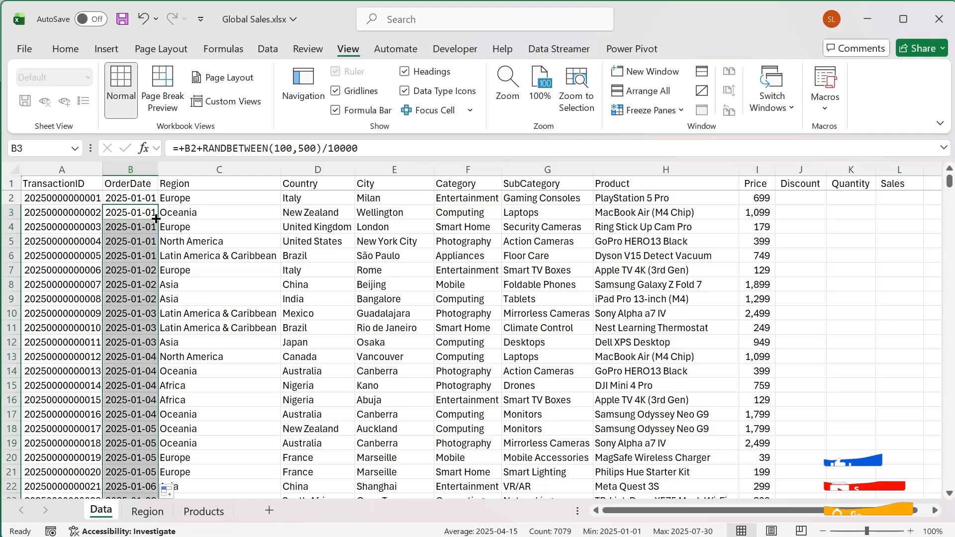
pyautogui.hotkey('ctrl', 'Down')
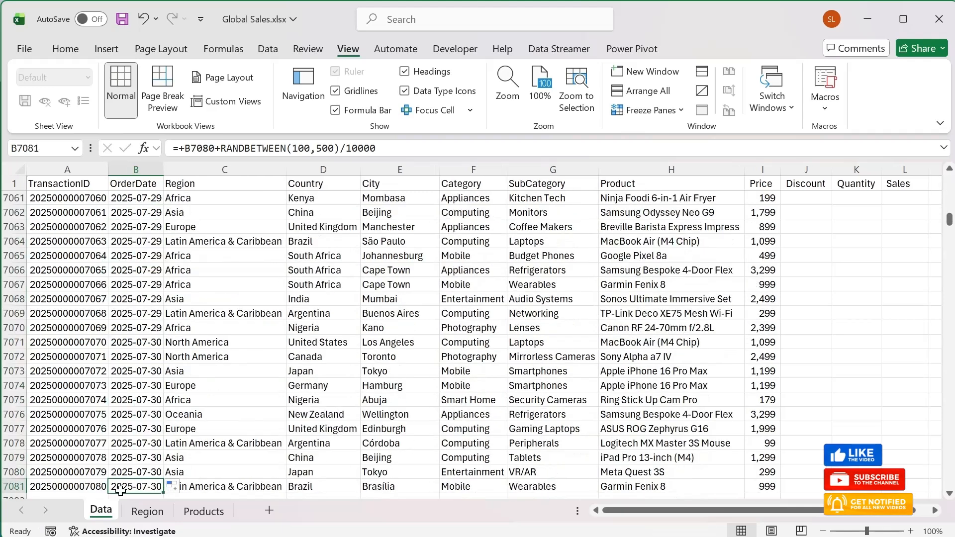
# Extend the TransactionID through Price formulas from A7081:I7081 down to row 11952 of the Data sheet.
pyautogui.scroll(-1, 73, 441)
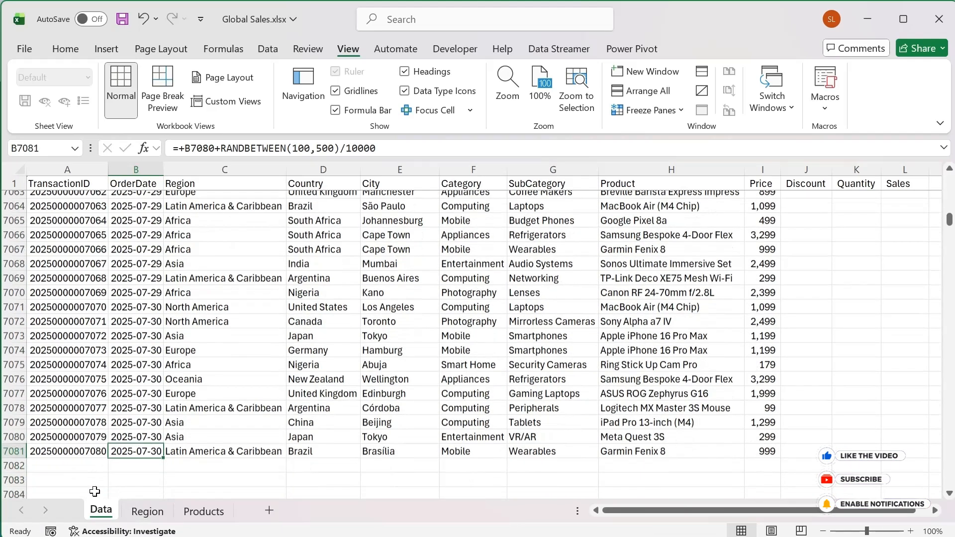
pyautogui.moveTo(72, 441); pyautogui.dragTo(779, 479)
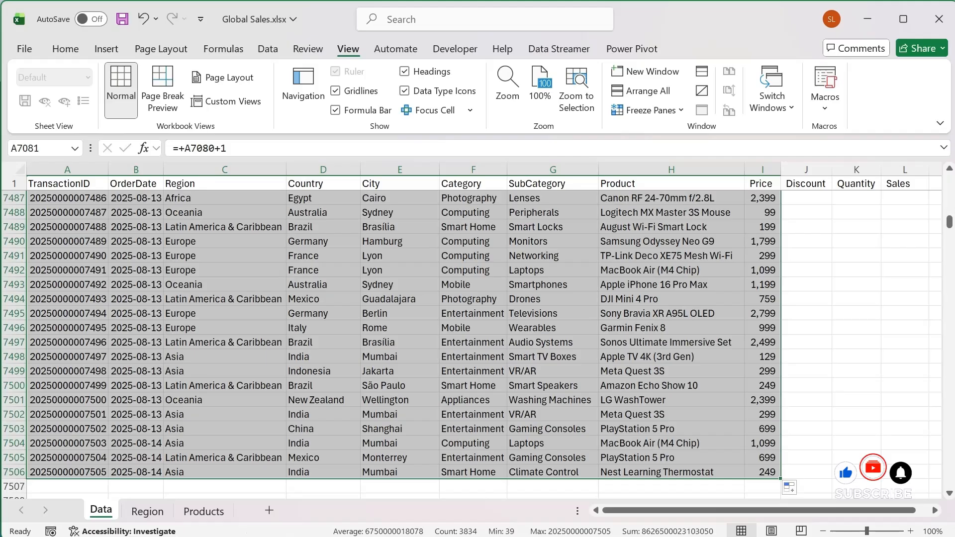
pyautogui.moveTo(780, 478)
pyautogui.mouseDown()
pyautogui.moveTo(781, 498)
pyautogui.moveTo(786, 479)
pyautogui.mouseUp()
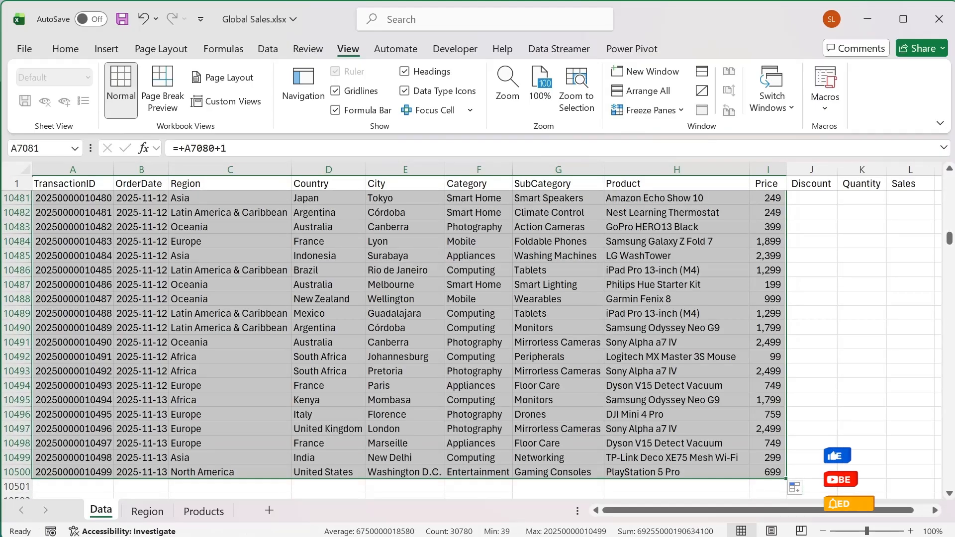
pyautogui.moveTo(787, 480)
pyautogui.mouseDown()
pyautogui.moveTo(788, 498)
pyautogui.moveTo(787, 478)
pyautogui.mouseUp()
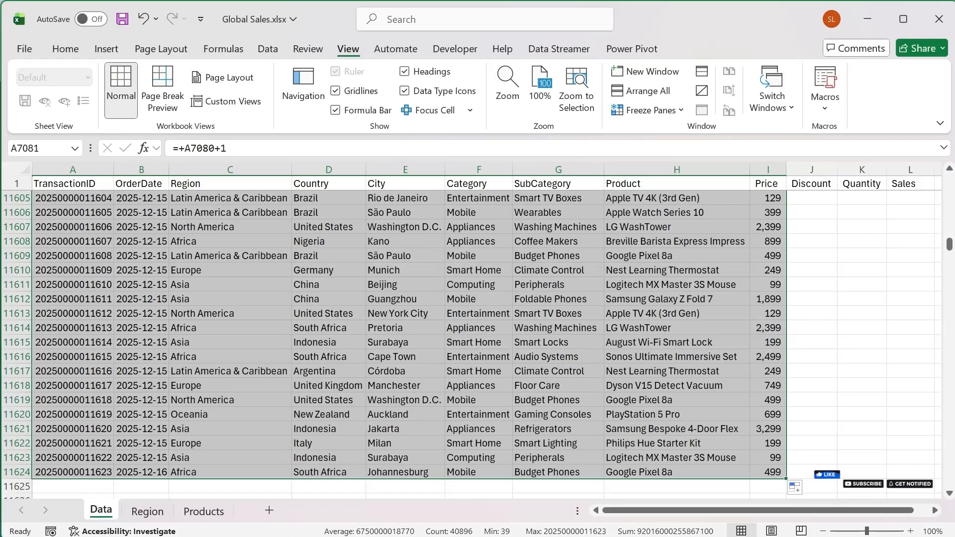
pyautogui.moveTo(786, 480)
pyautogui.mouseDown()
pyautogui.moveTo(788, 498)
pyautogui.moveTo(786, 477)
pyautogui.mouseUp()
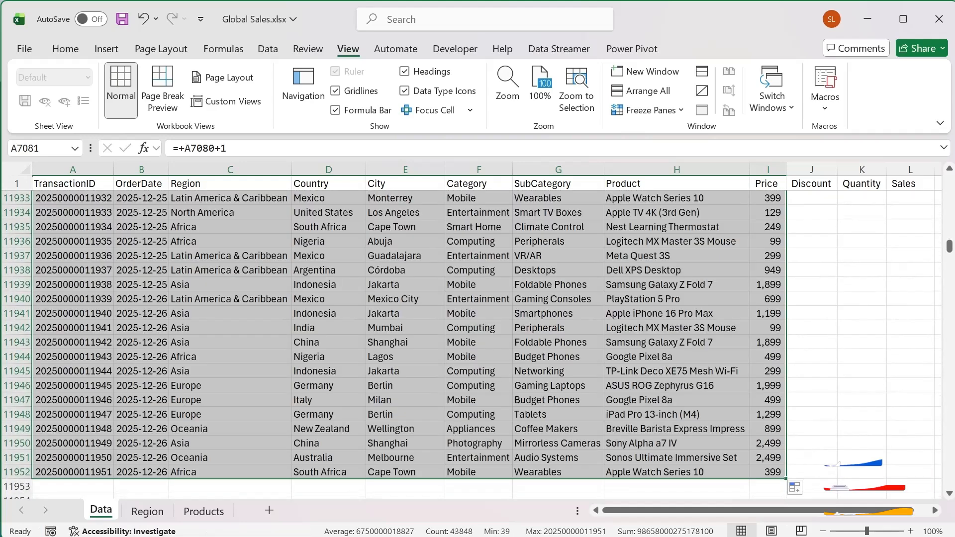
# Delete the surplus transaction rows 11763 through 11952 from the Data sheet and check the new last row.
pyautogui.moveTo(16, 472); pyautogui.dragTo(3, 288)
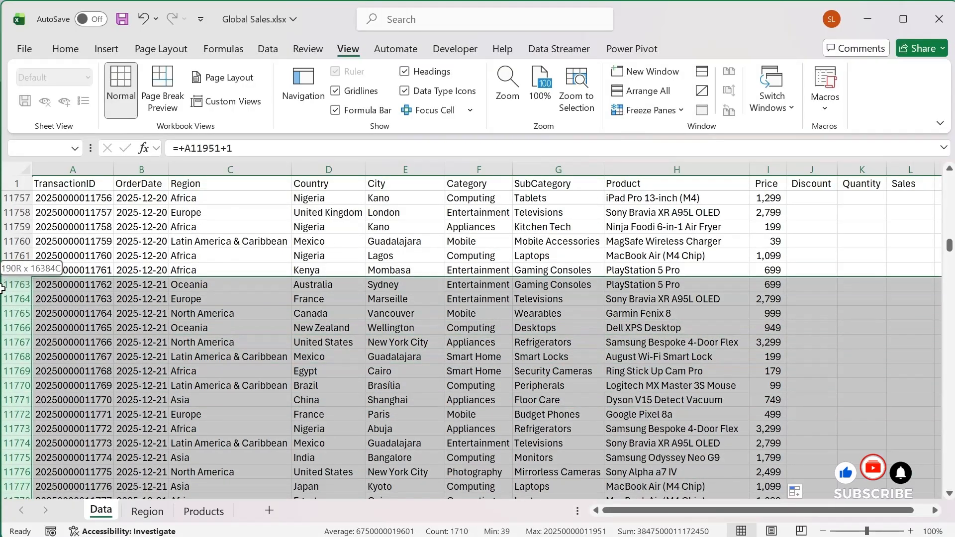
pyautogui.rightClick(7, 344)
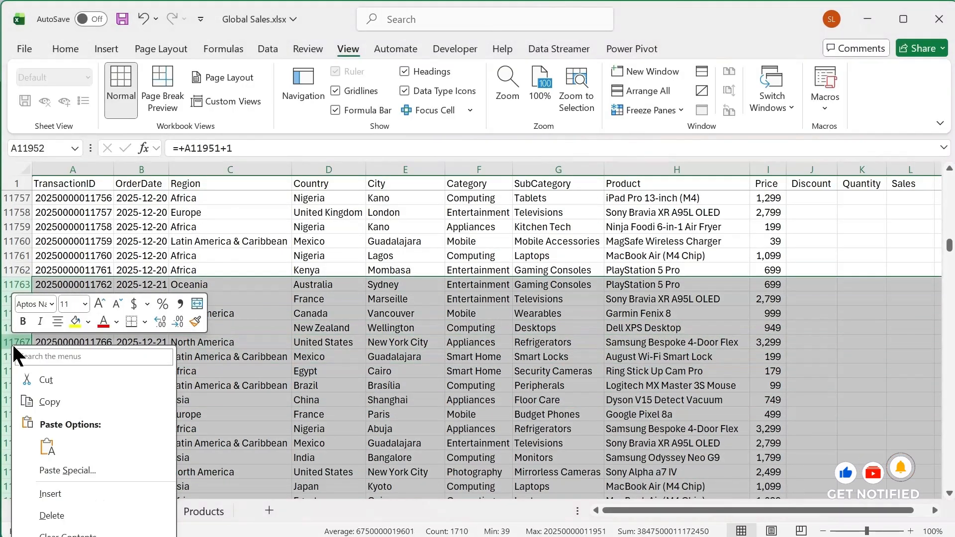
pyautogui.click(76, 518)
pyautogui.click(204, 326)
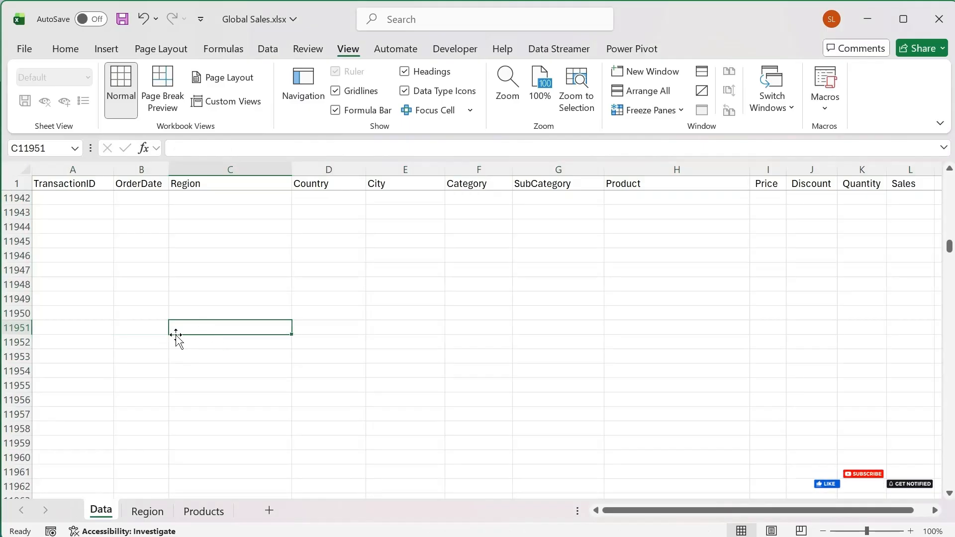
pyautogui.hotkey('ctrl', 'Up')
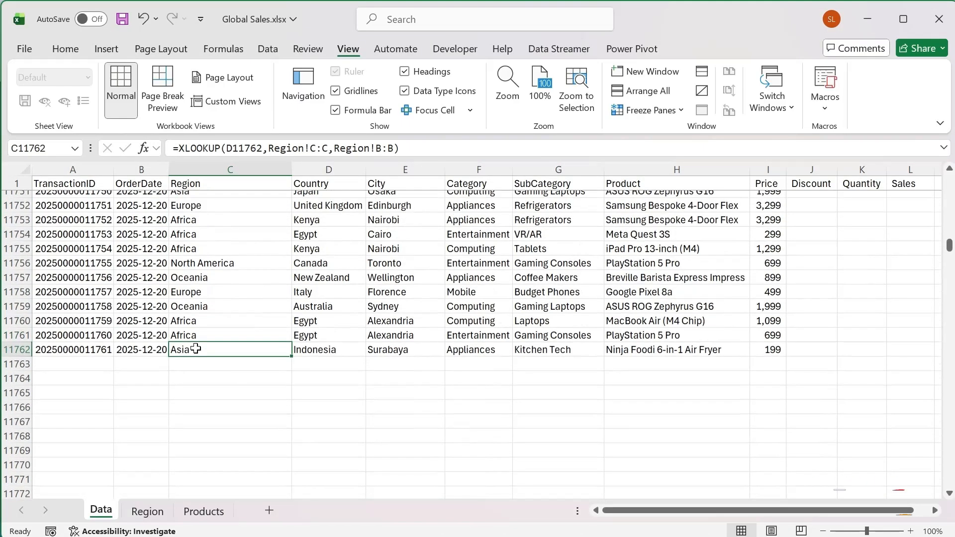
pyautogui.scroll(2, 196, 348)
# Convert columns A through I, TransactionID to Price, to static values in place and spot-check several cells.
pyautogui.moveTo(72, 169); pyautogui.dragTo(776, 174)
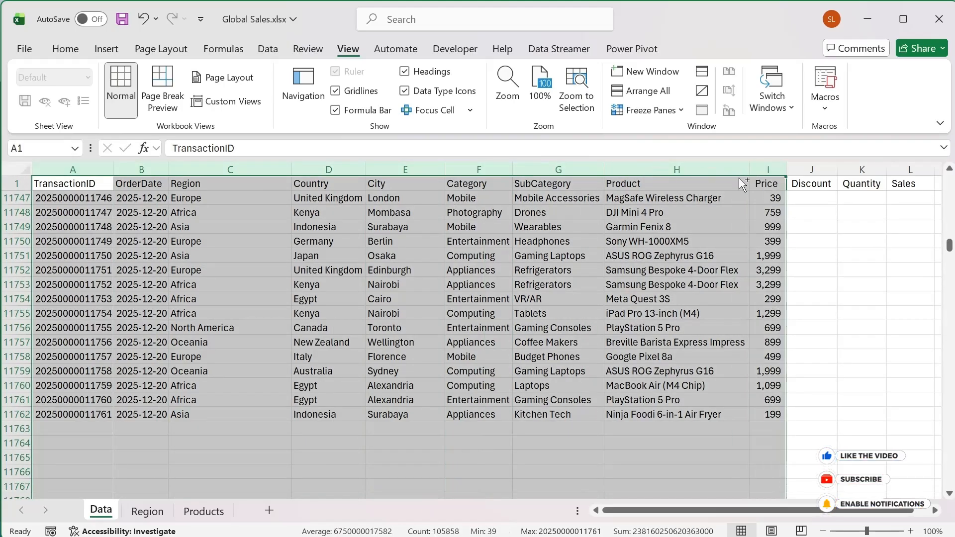
pyautogui.hotkey('ctrl', 'c')
pyautogui.rightClick(453, 267)
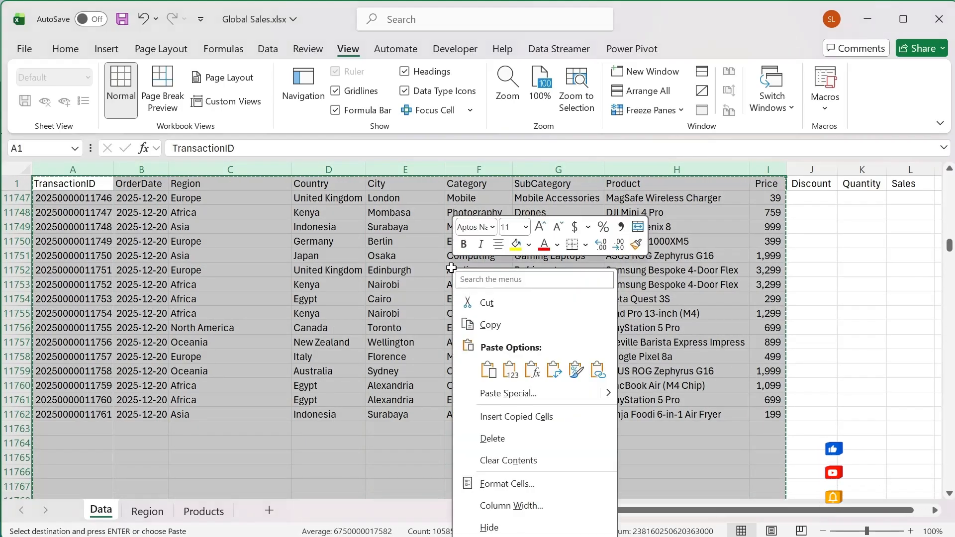
pyautogui.click(513, 371)
pyautogui.click(513, 372)
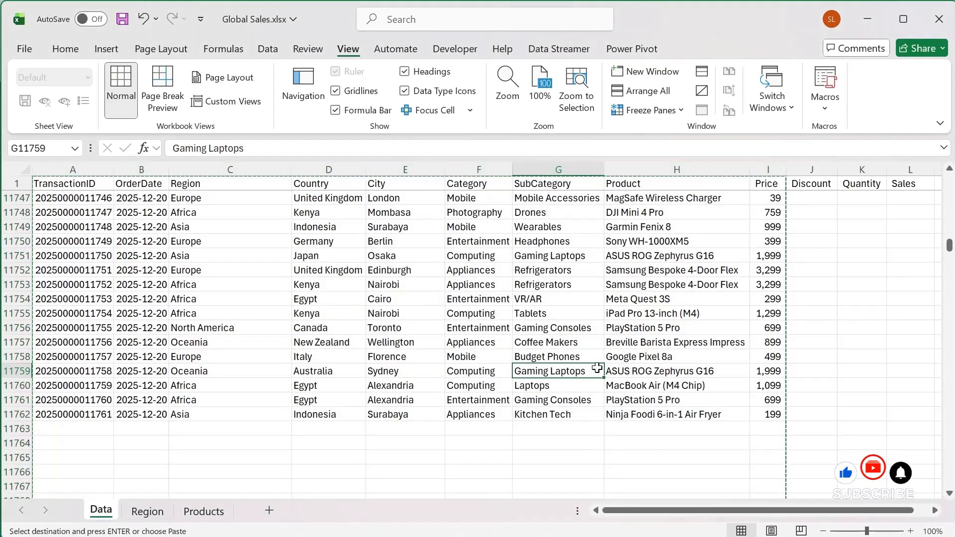
pyautogui.click(777, 343)
pyautogui.click(635, 358)
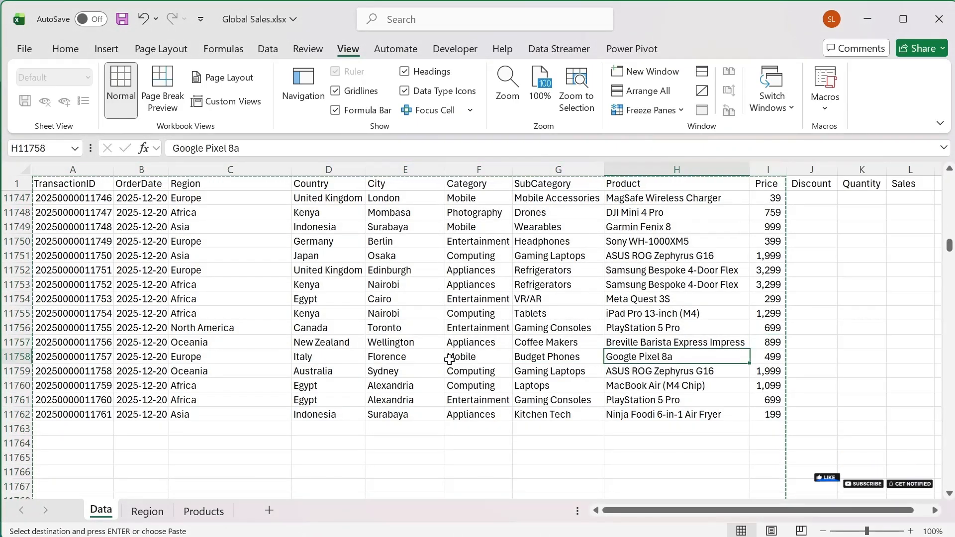
pyautogui.click(254, 357)
pyautogui.click(88, 357)
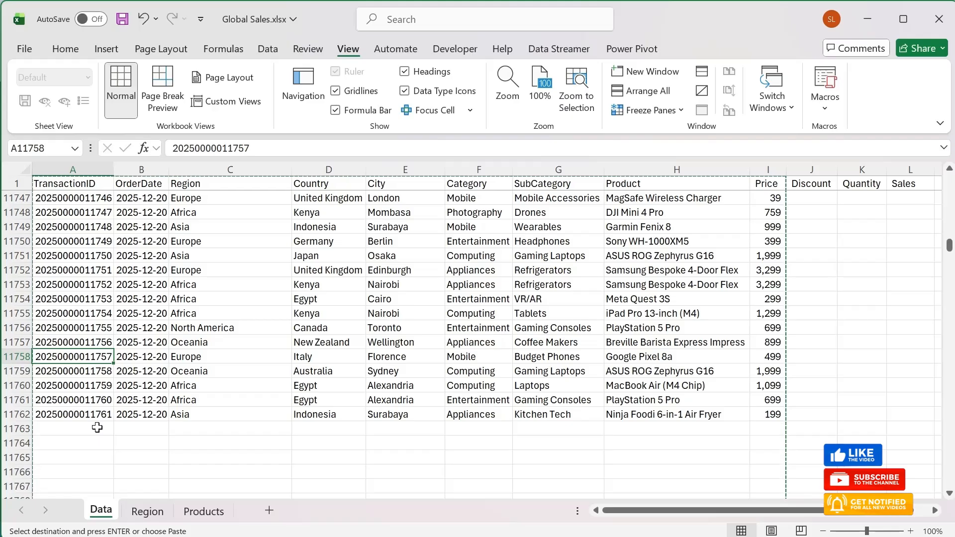
# Examine how many transactions fall on 2025-01-01, 2025-01-02 and 2025-01-03 in the OrderDate column.
pyautogui.hotkey('ctrl', 'Down')
pyautogui.hotkey('ctrl', 'Up')
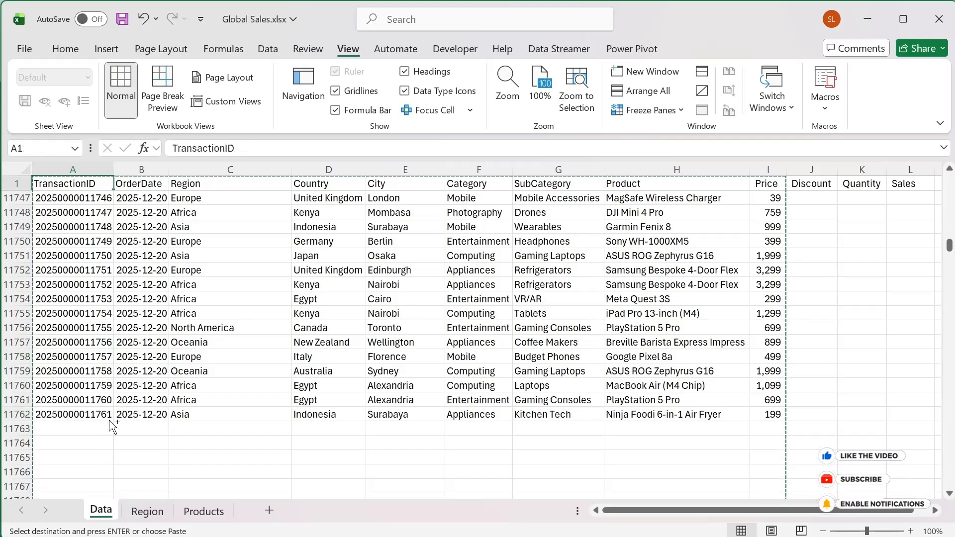
pyautogui.hotkey('ctrl', 'Home')
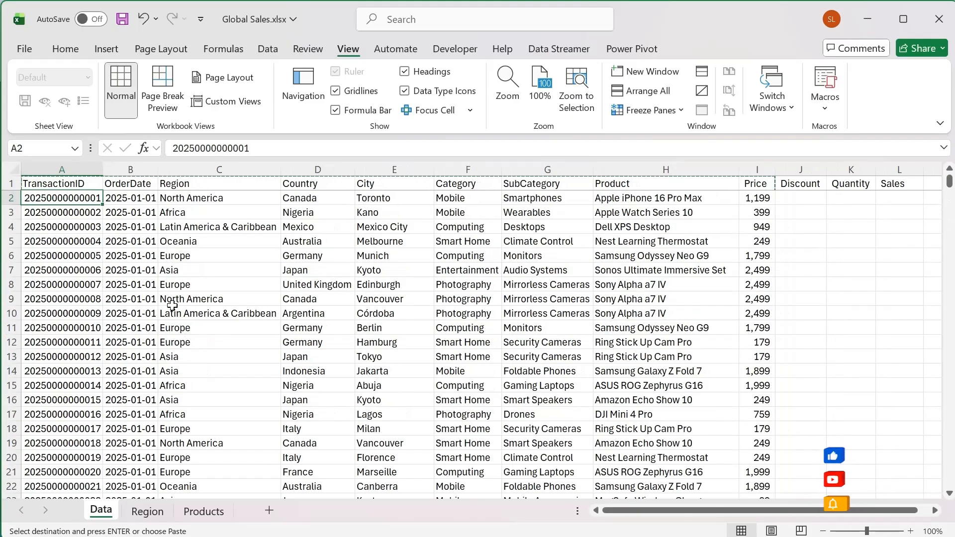
pyautogui.scroll(-8, 193, 348)
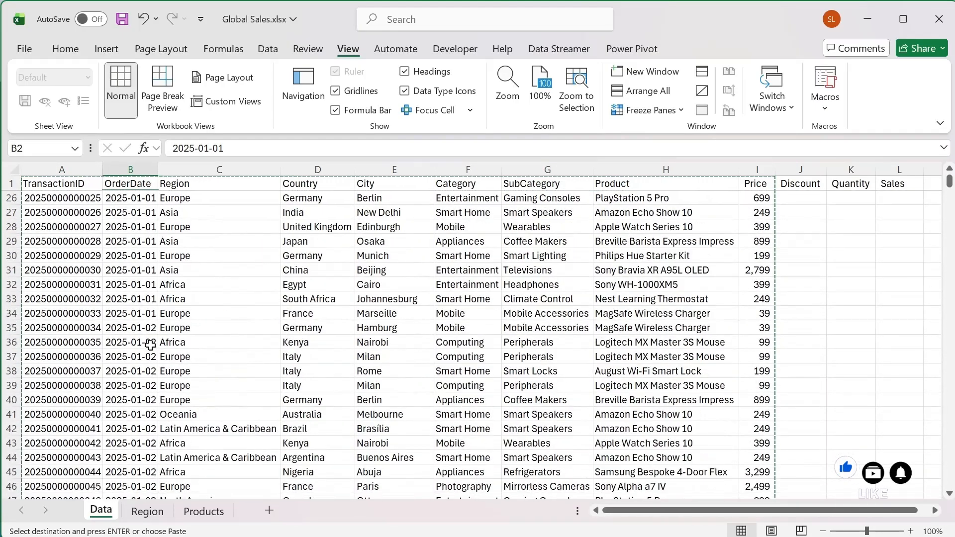
pyautogui.keyDown('shift'); pyautogui.click(149, 314); pyautogui.keyUp('shift')
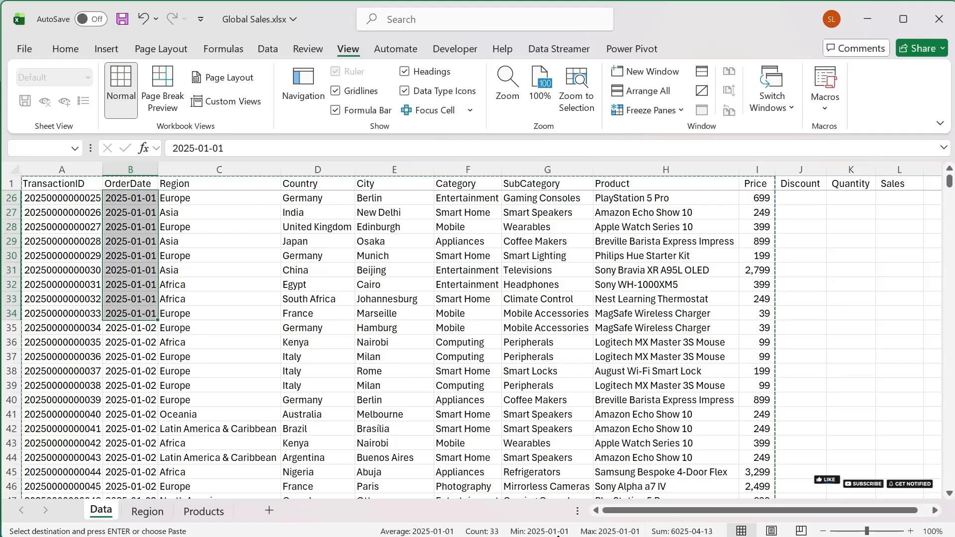
pyautogui.click(144, 331)
pyautogui.scroll(-8, 248, 343)
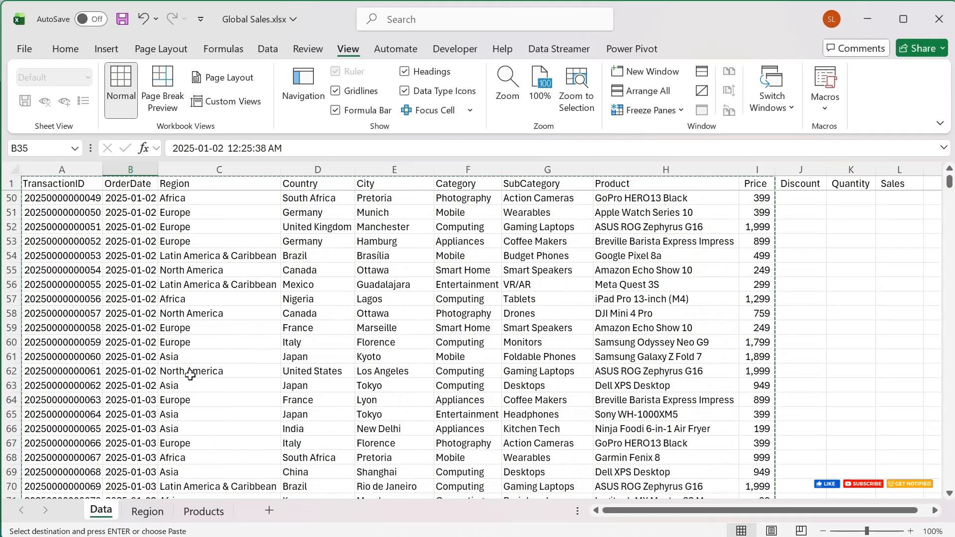
pyautogui.keyDown('shift'); pyautogui.click(135, 386); pyautogui.keyUp('shift')
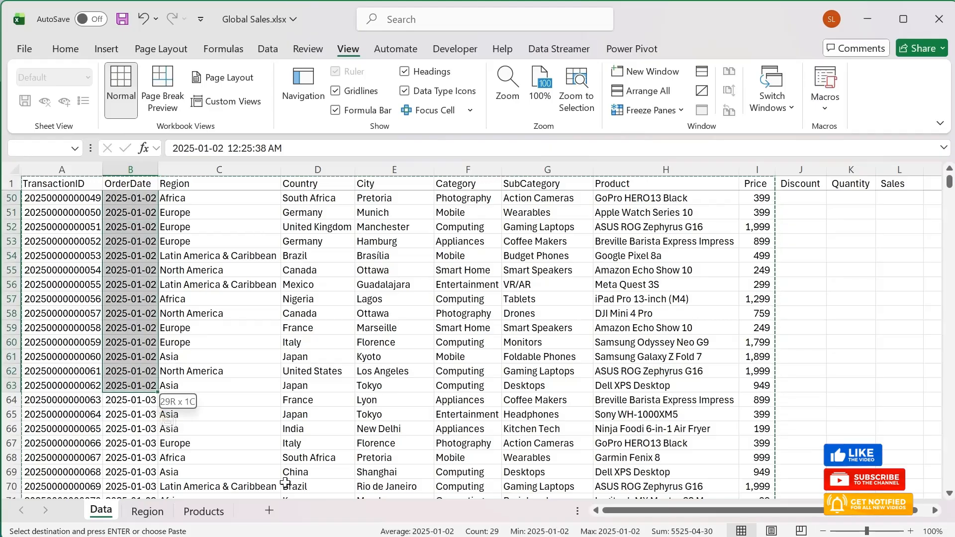
pyautogui.click(140, 401)
pyautogui.scroll(-6, 249, 396)
pyautogui.scroll(-7, 249, 400)
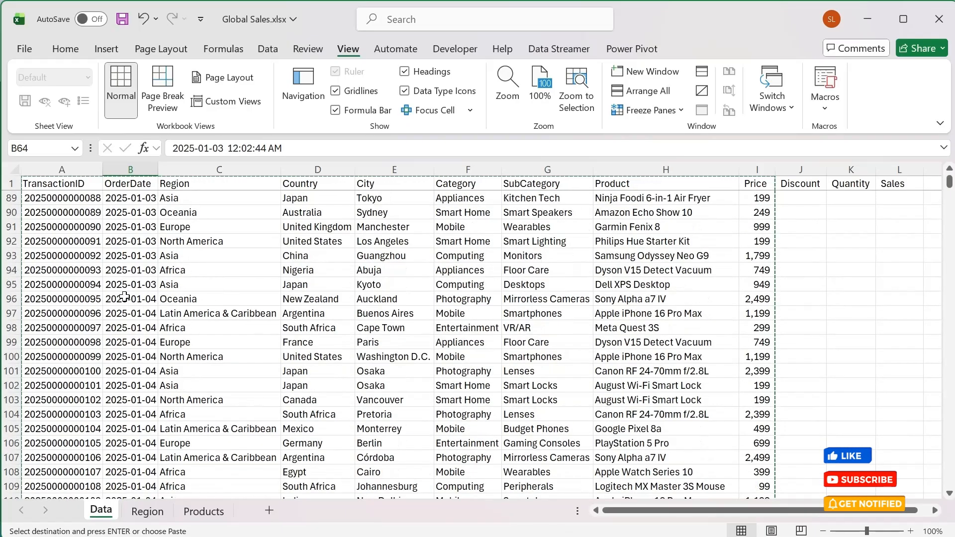
pyautogui.keyDown('shift'); pyautogui.click(127, 286); pyautogui.keyUp('shift')
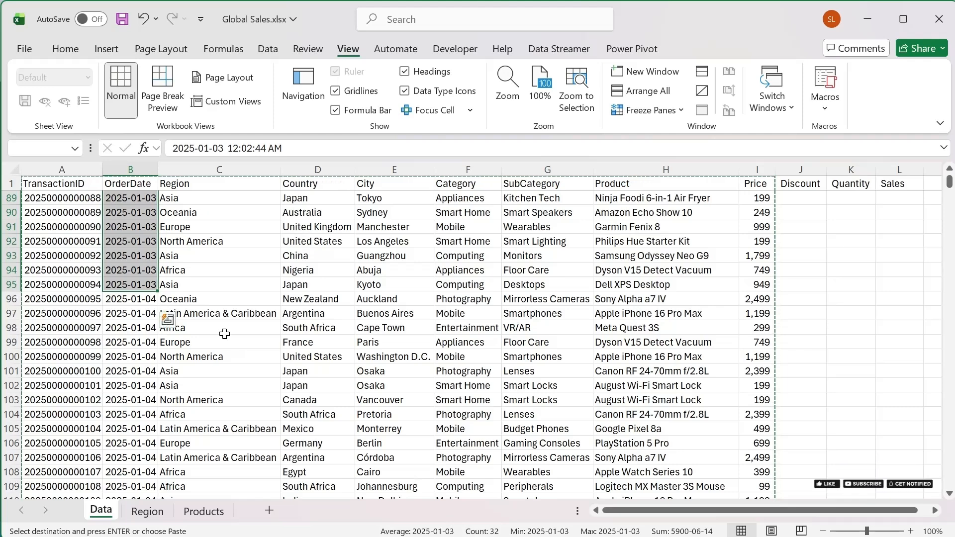
pyautogui.scroll(4, 133, 280)
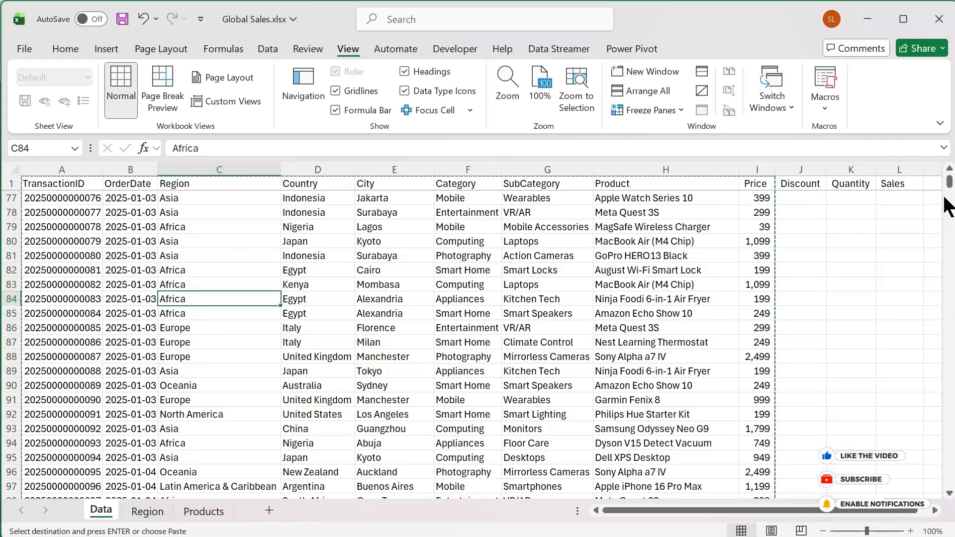
# Clear the pending copy selection and enter the Discount formula =I2*K2*10% in cell J2 of the Data sheet.
pyautogui.moveTo(950, 183); pyautogui.dragTo(949, 176)
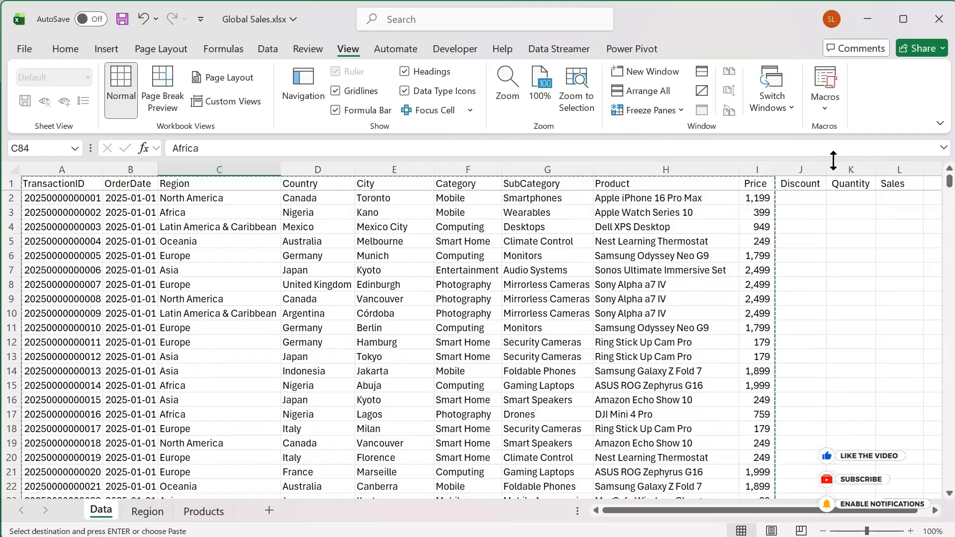
pyautogui.click(336, 274)
pyautogui.press('Escape')
pyautogui.click(806, 199)
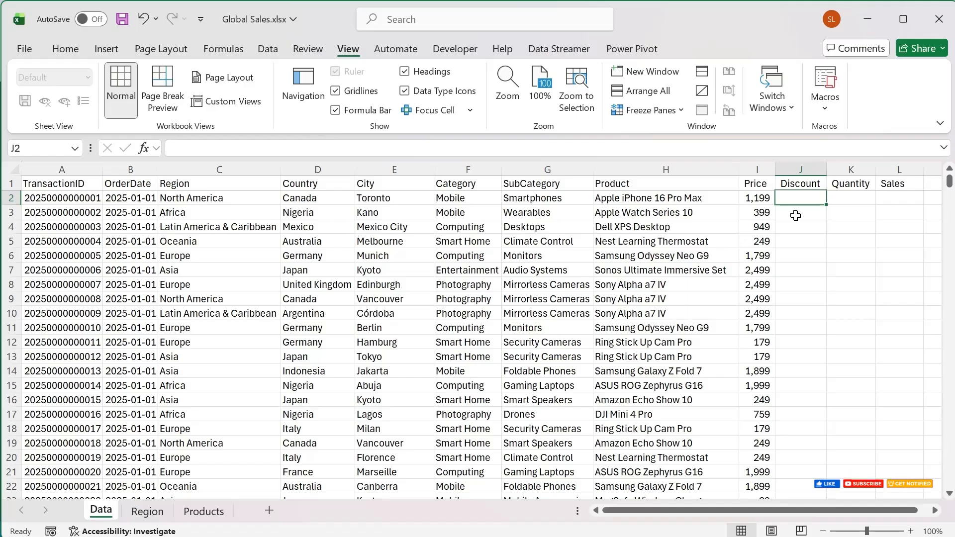
pyautogui.write('=')
pyautogui.press('Left')
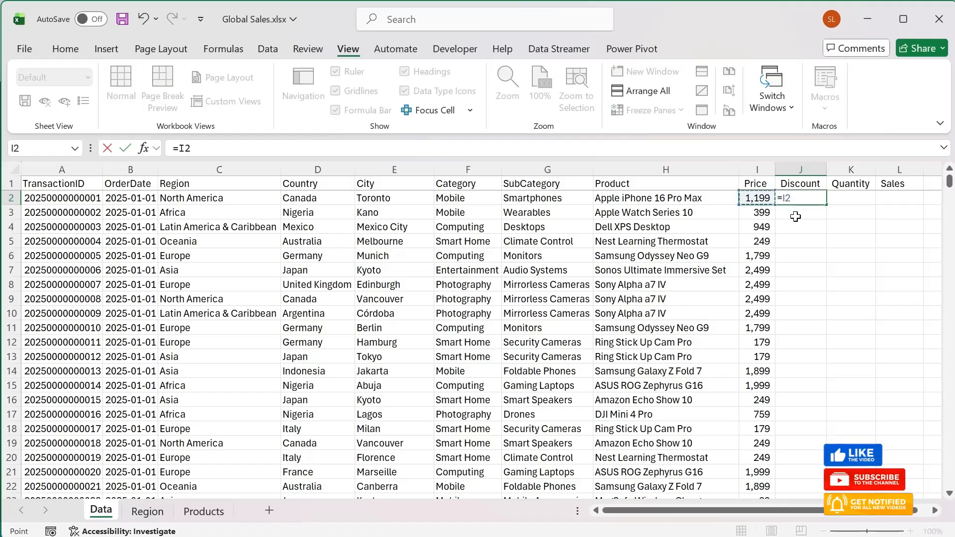
pyautogui.write('*')
pyautogui.press('Right')
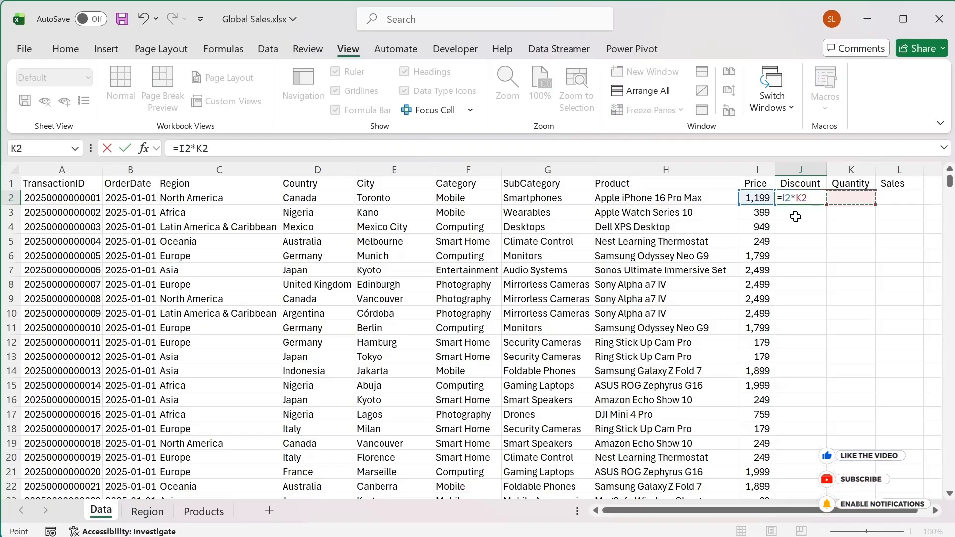
pyautogui.write('*')
pyautogui.write('10%')
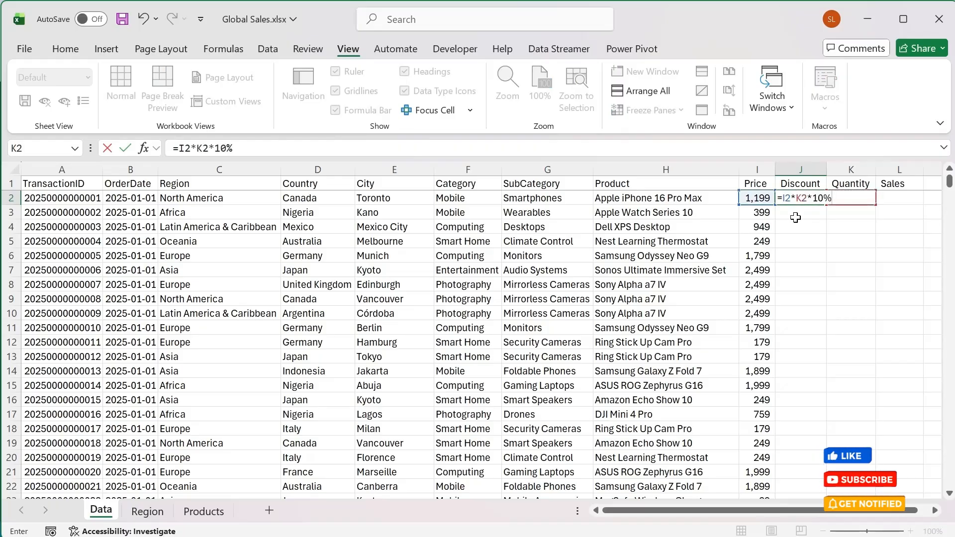
pyautogui.press('Return')
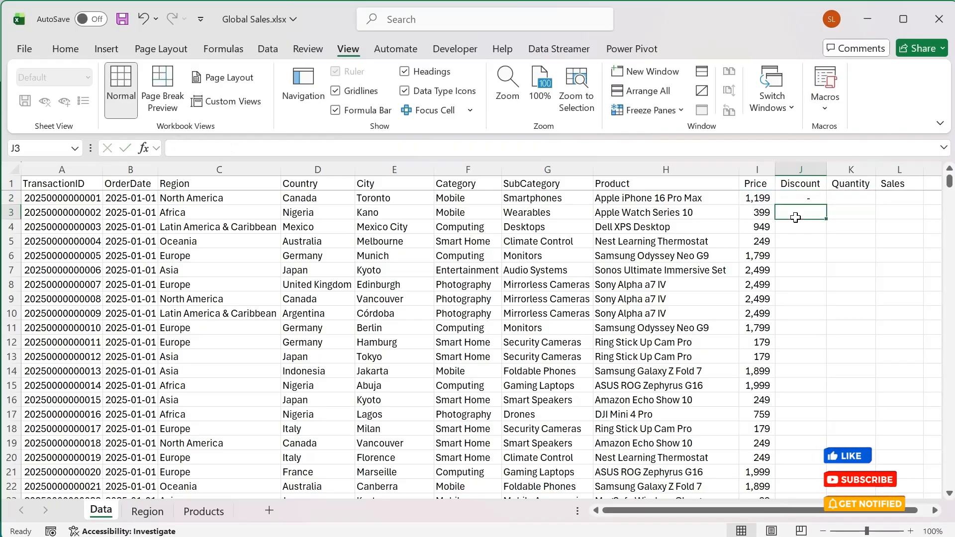
# Enter =RANDBETWEEN(1,5) in K2 to generate a random Quantity for the first transaction.
pyautogui.press('Up')
pyautogui.press('Right')
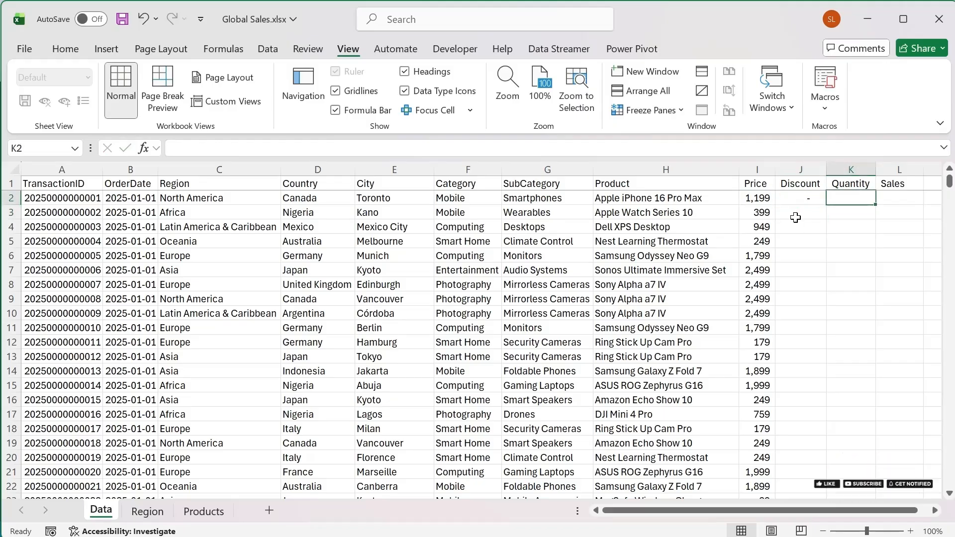
pyautogui.write('=')
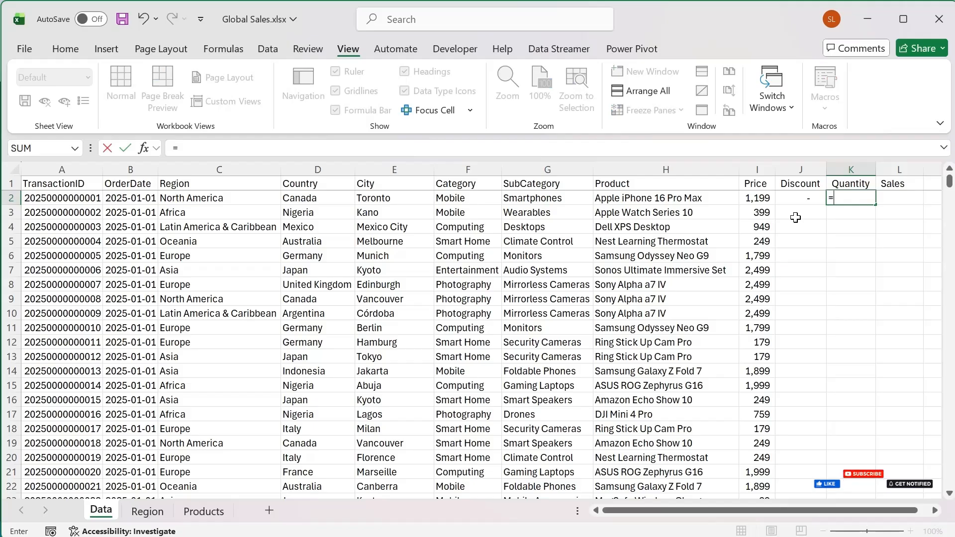
pyautogui.write('rand')
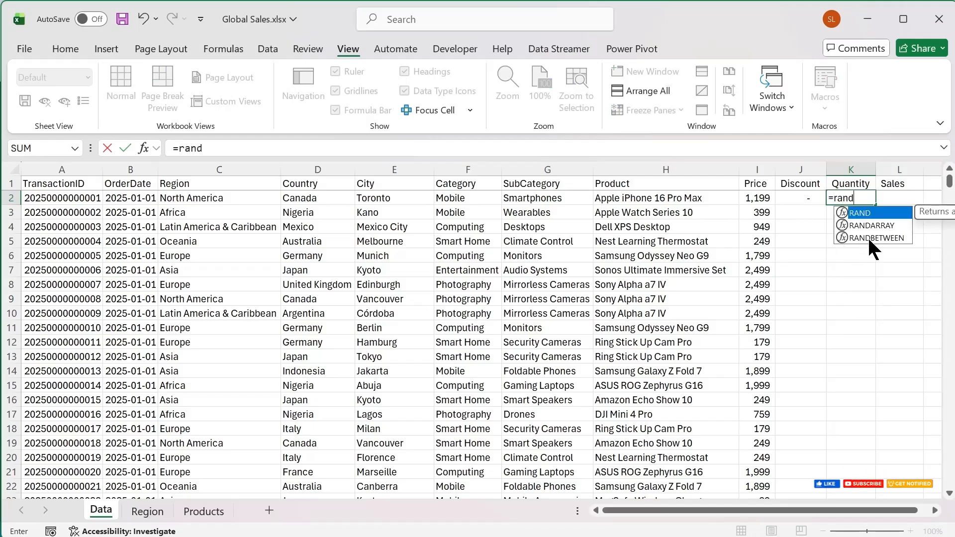
pyautogui.doubleClick(867, 237)
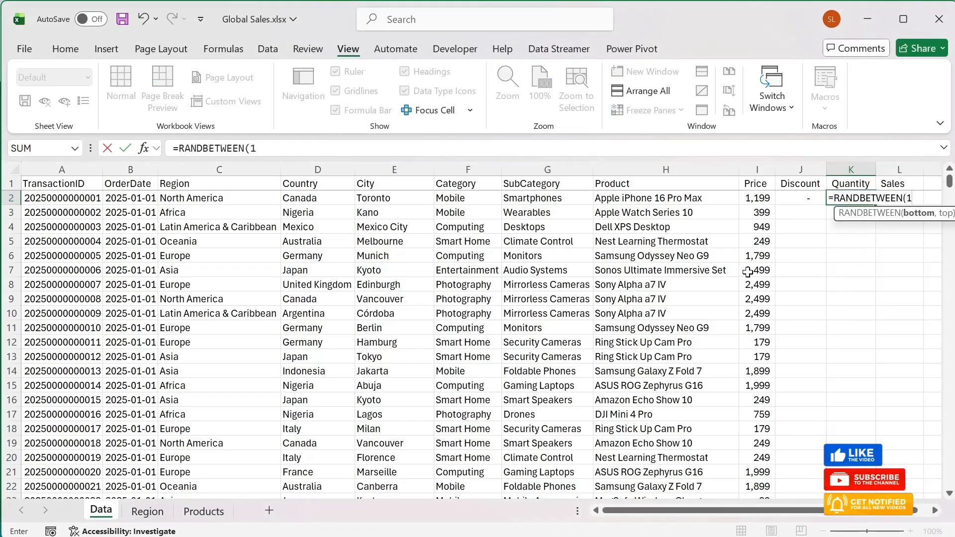
pyautogui.write('1,5)')
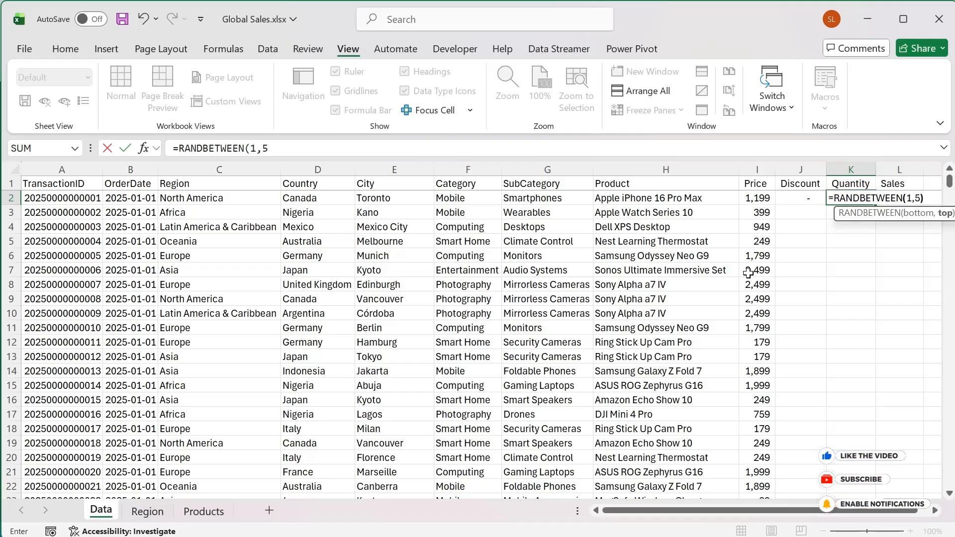
pyautogui.press('Return')
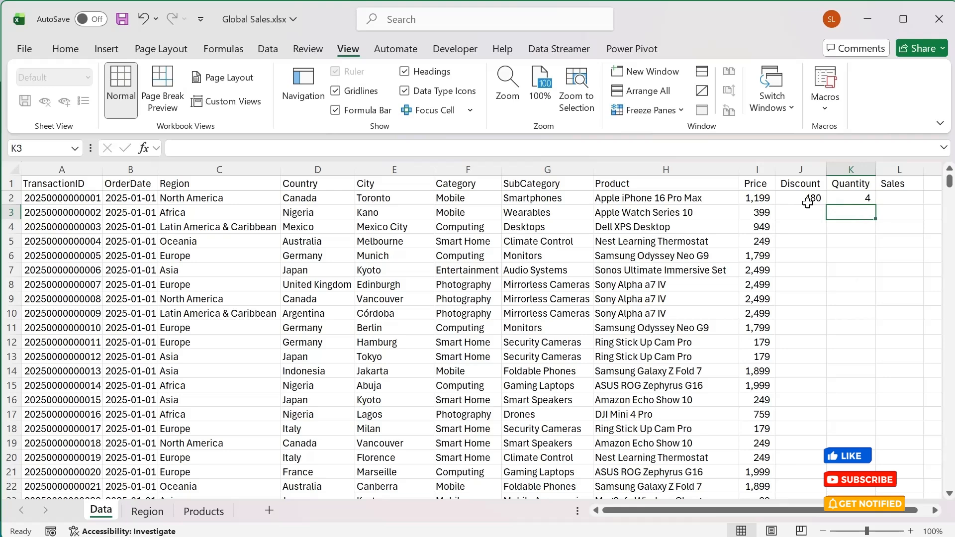
# Enter the Sales formula +(I2*K2)-J2 in L2, multiplying Price by Quantity and subtracting the Discount.
pyautogui.click(897, 198)
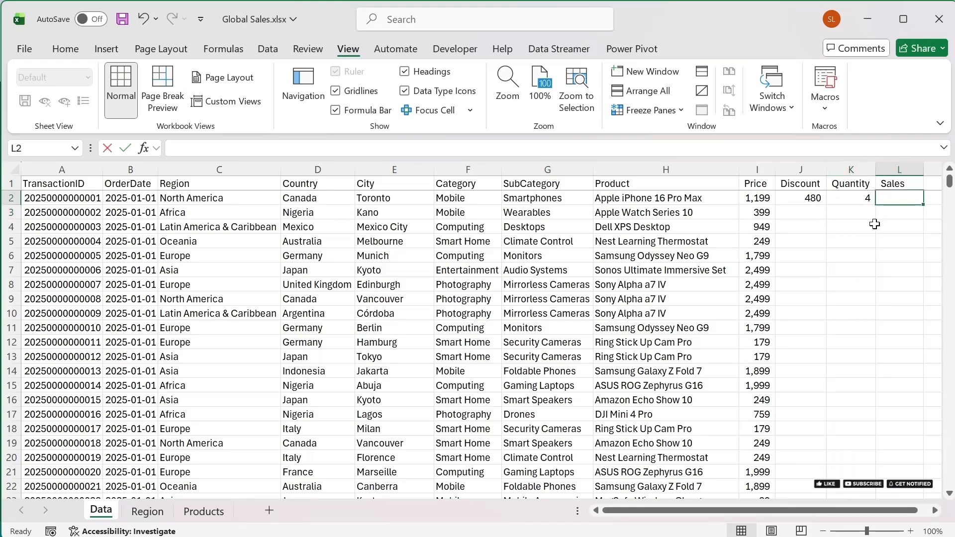
pyautogui.write('+')
pyautogui.press('Left')
pyautogui.press('Left')
pyautogui.press('Left')
pyautogui.write('*')
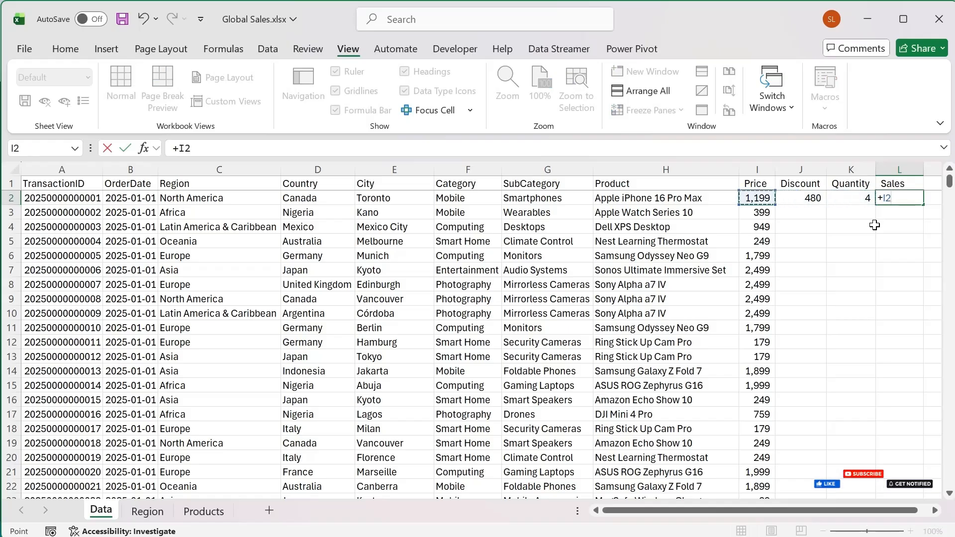
pyautogui.press('Left')
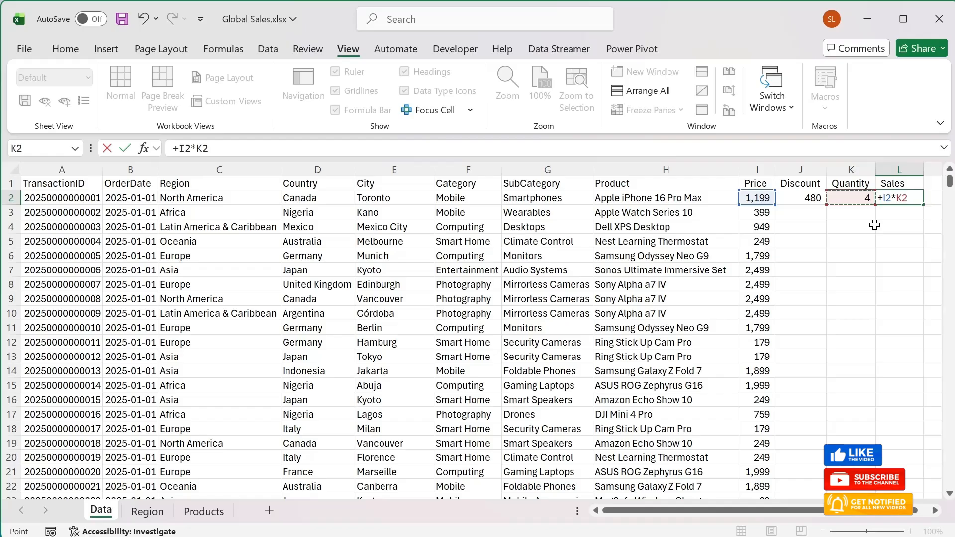
pyautogui.click(882, 202)
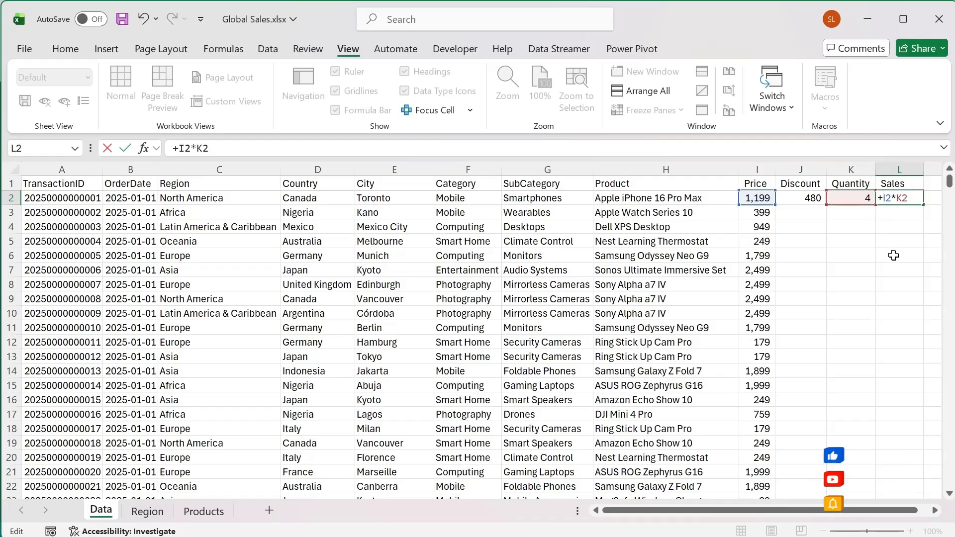
pyautogui.write('(')
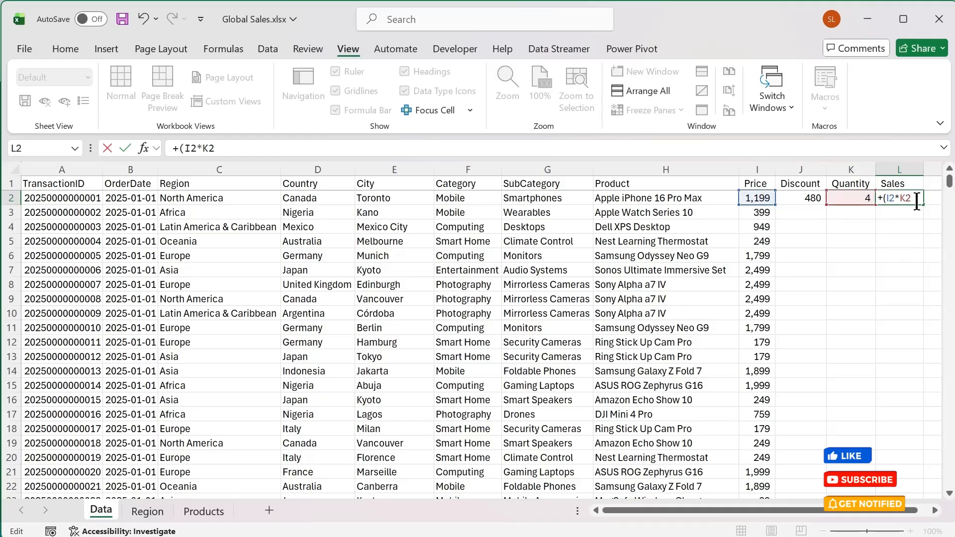
pyautogui.write(')-')
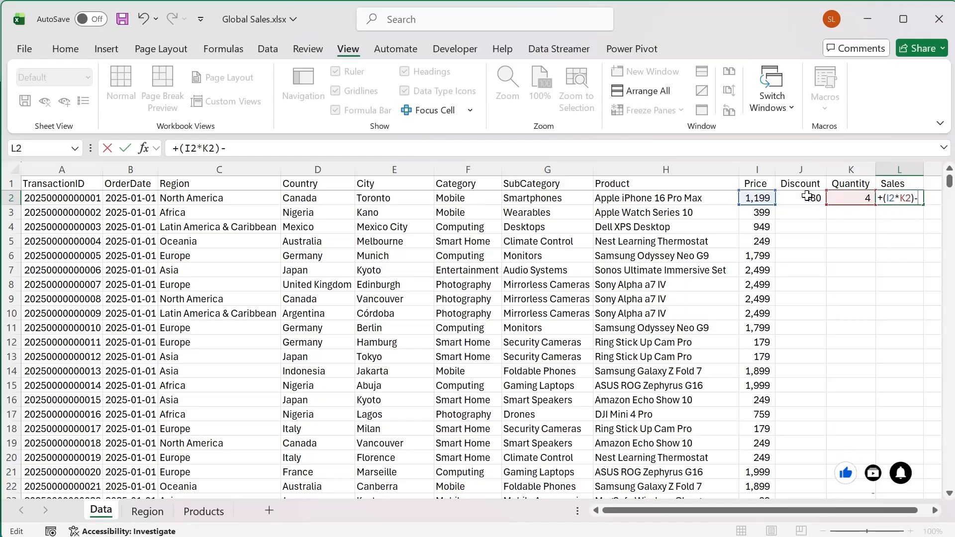
pyautogui.click(806, 198)
pyautogui.press('Return')
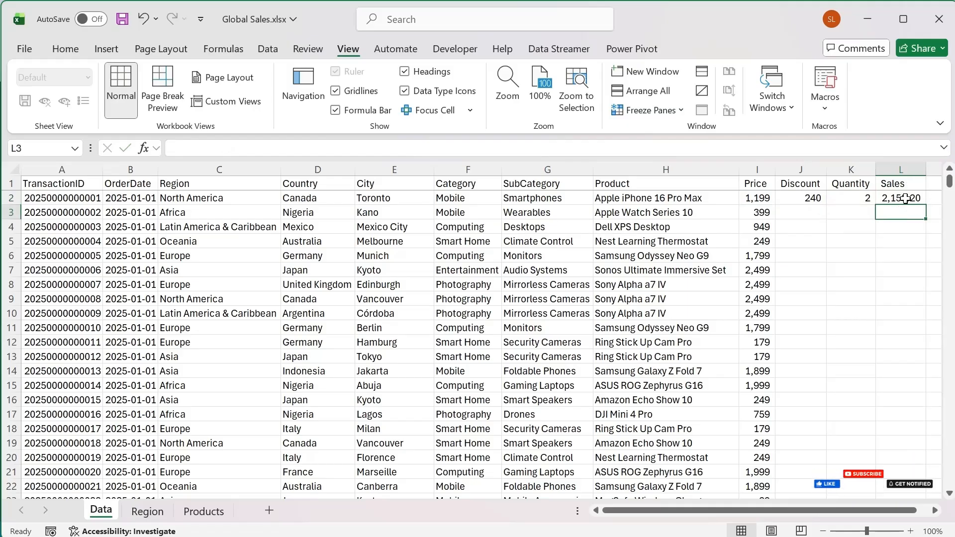
# Fill the Discount, Quantity and Sales formulas from J2:L2 down all transaction rows and autofit the Sales column's width.
pyautogui.moveTo(811, 198); pyautogui.dragTo(887, 198)
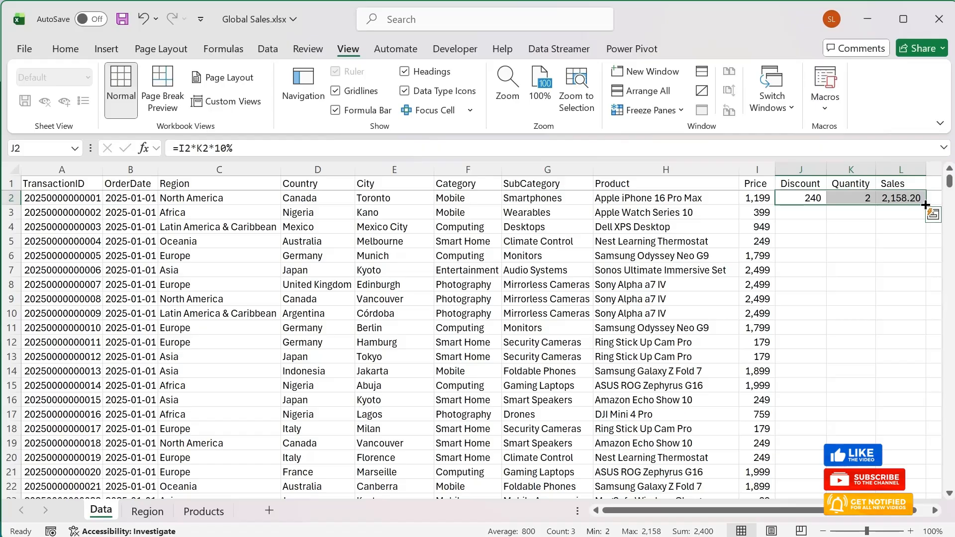
pyautogui.doubleClick(925, 205)
pyautogui.moveTo(949, 181); pyautogui.dragTo(949, 244)
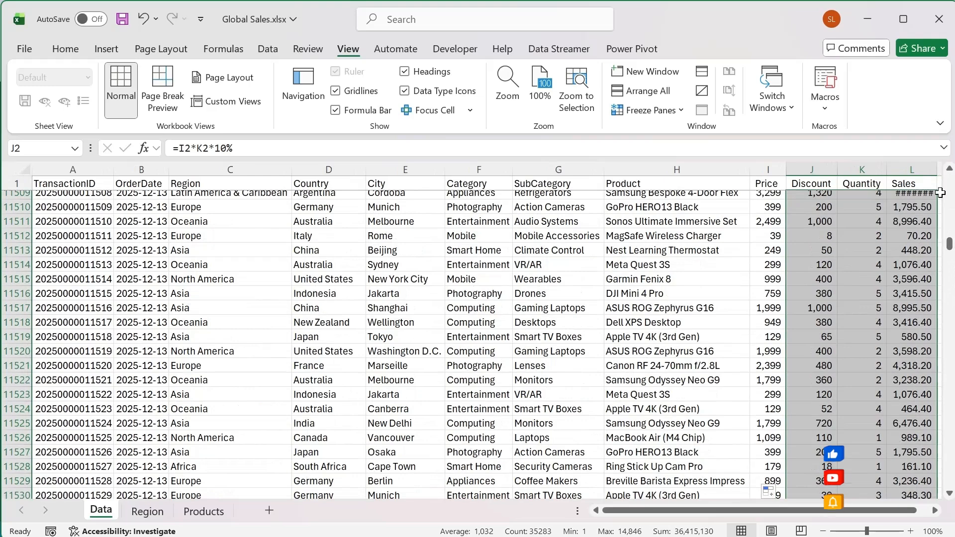
pyautogui.doubleClick(938, 170)
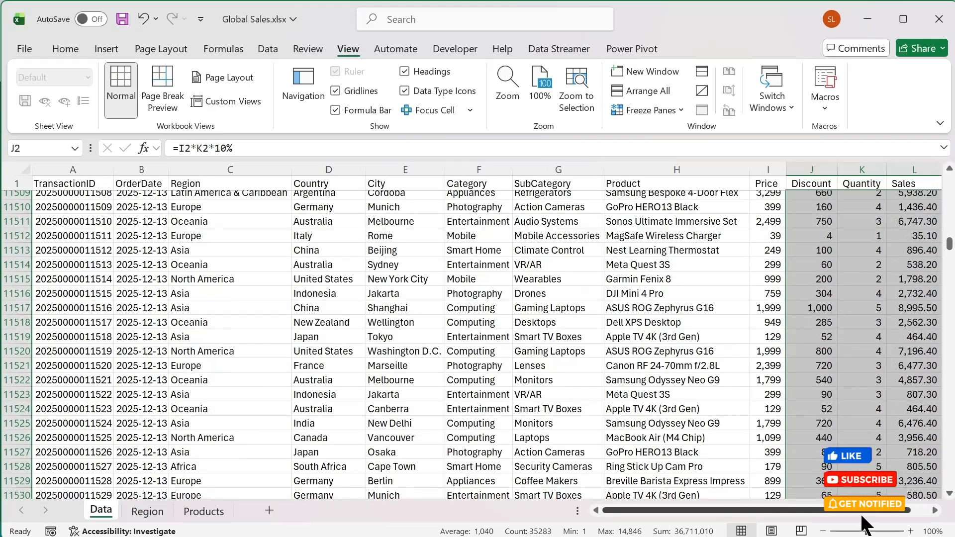
# Check that the filled formulas reach the last transaction row, 11762, and inspect the Sales formula there.
pyautogui.click(823, 532)
pyautogui.scroll(7, 714, 339)
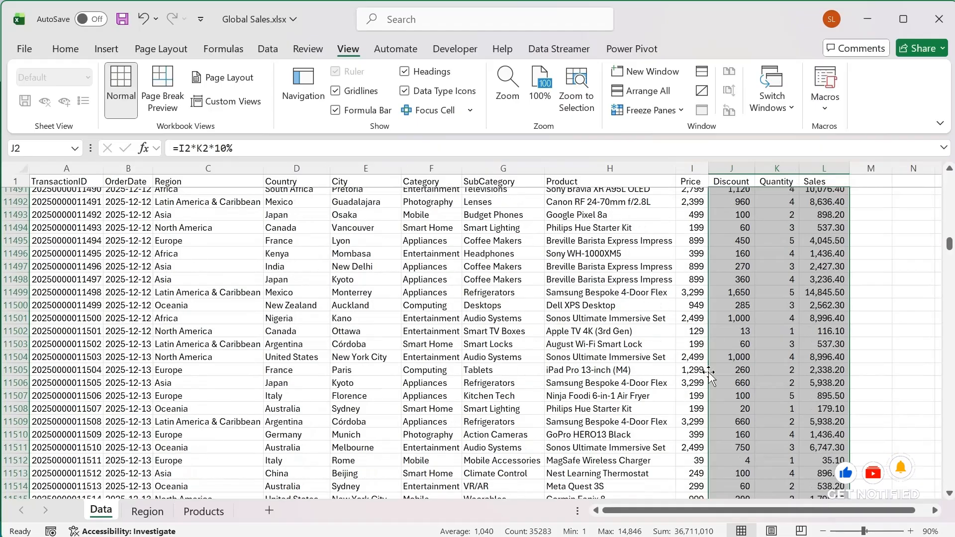
pyautogui.click(678, 365)
pyautogui.hotkey('ctrl', 'Down')
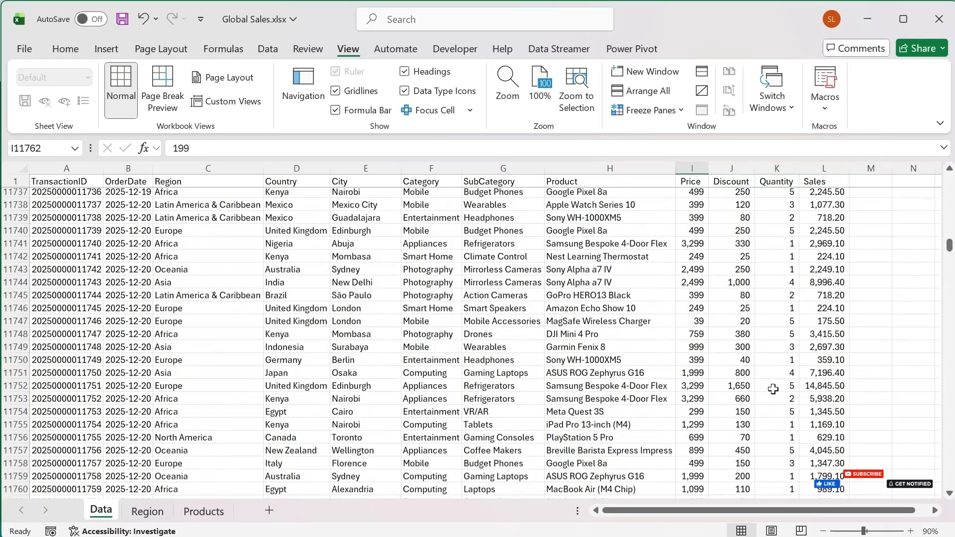
pyautogui.scroll(-2, 771, 394)
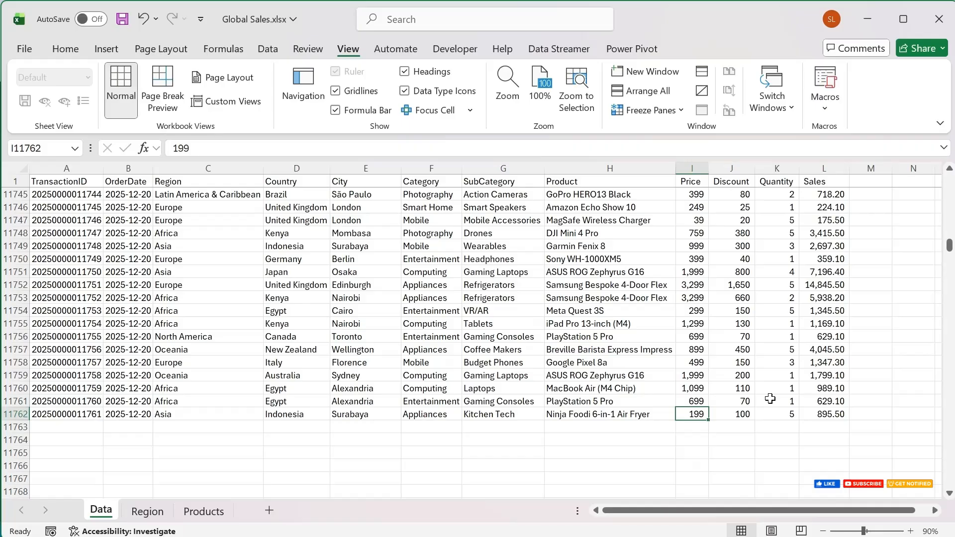
pyautogui.click(811, 414)
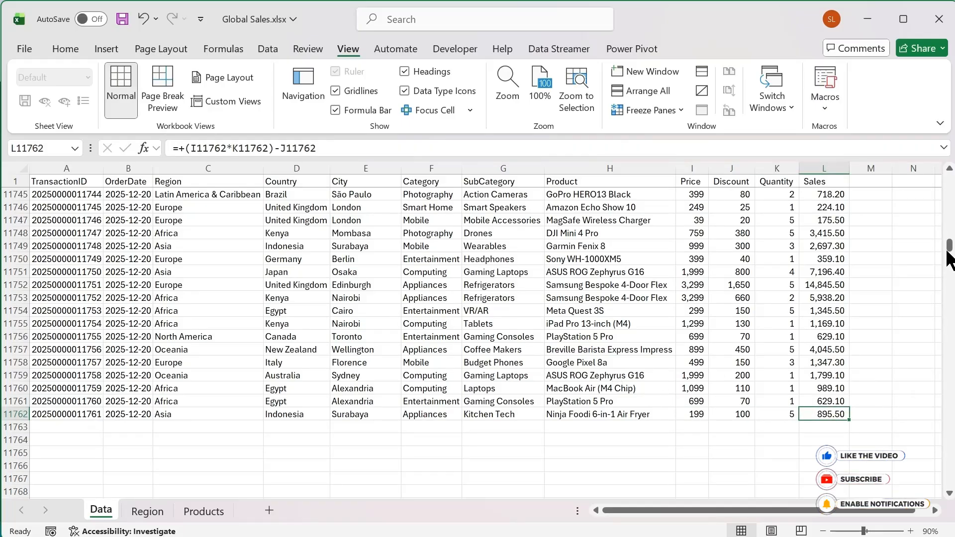
# Jump from the first transactions to the last row of the dataset on the Data sheet.
pyautogui.moveTo(947, 249); pyautogui.dragTo(946, 168)
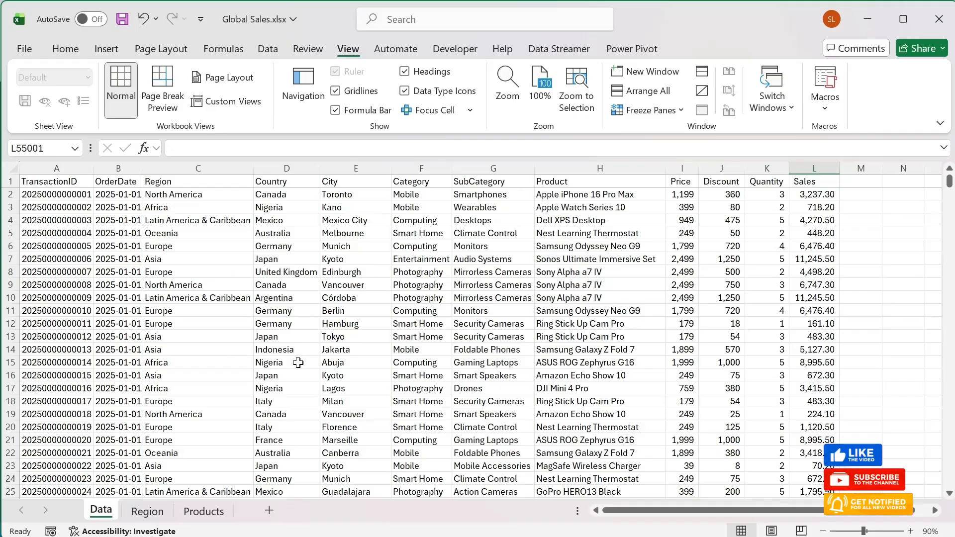
pyautogui.press('End')
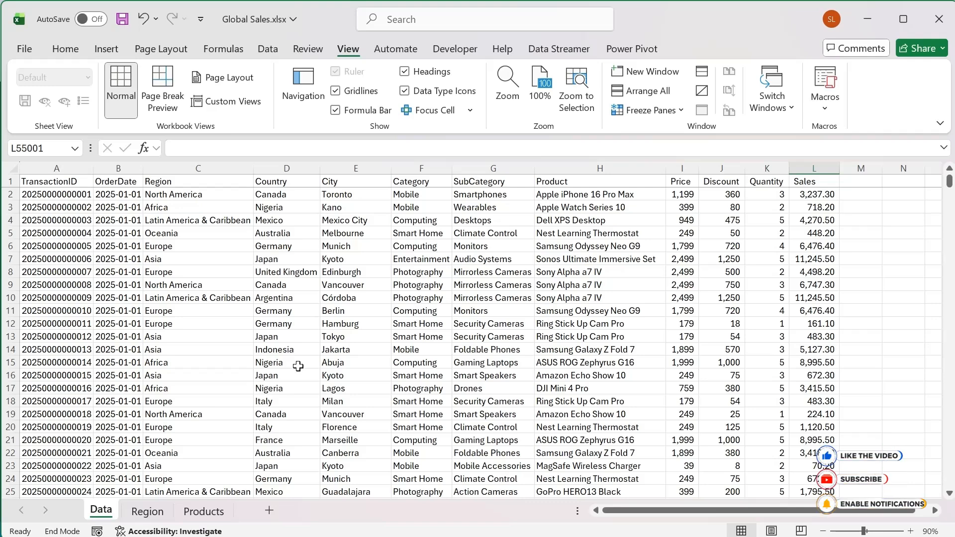